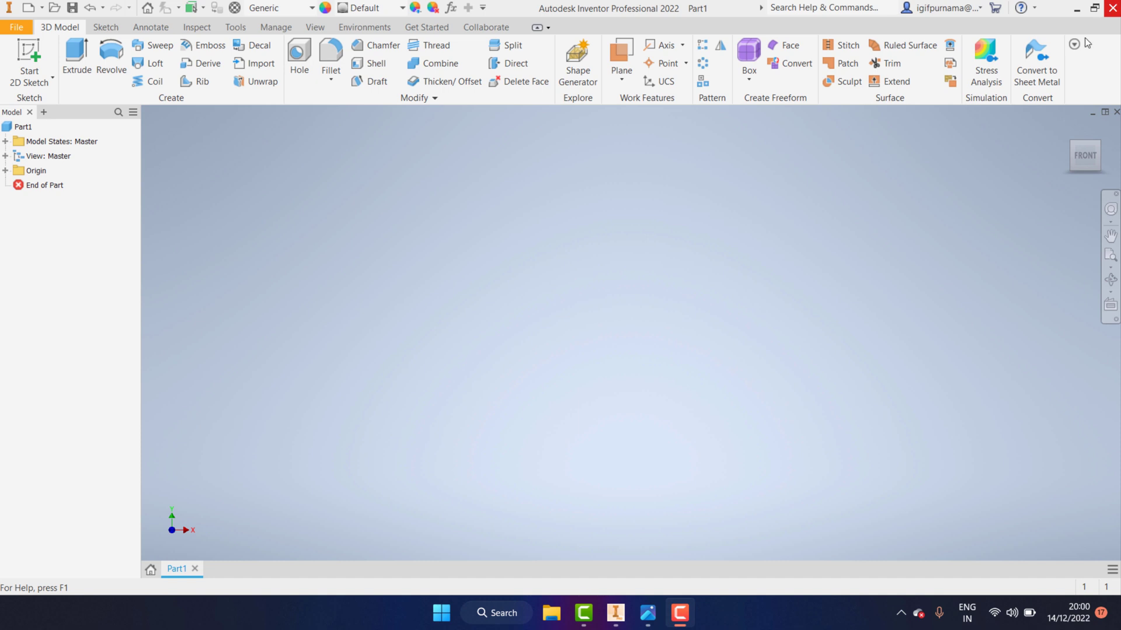
# Step: Open the reference drawing and zoom in to study it
pyautogui.click(647, 613)
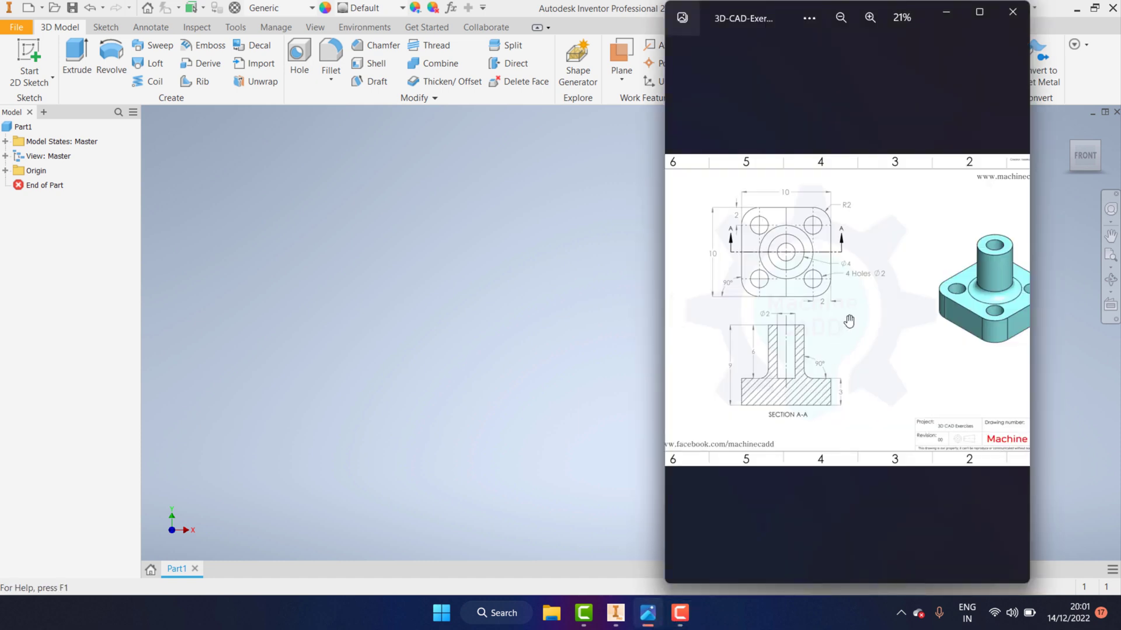
pyautogui.scroll(2, 850, 315)
pyautogui.scroll(1, 854, 301)
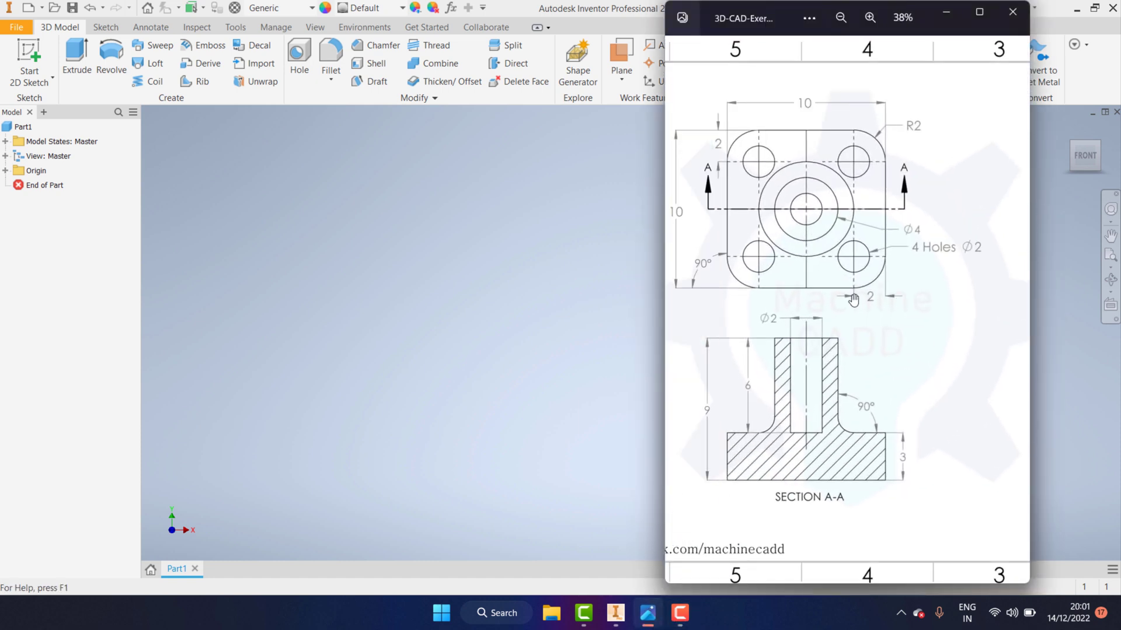
# Step: Create Sketch1 on the XY origin plane of the empty part
pyautogui.click(433, 193)
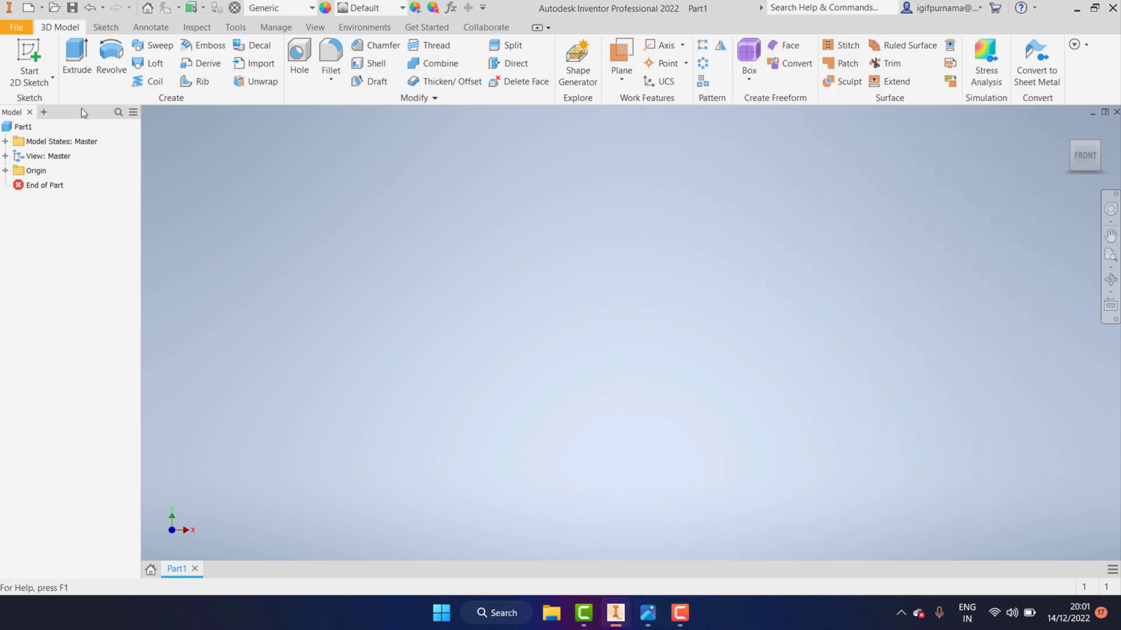
pyautogui.click(43, 82)
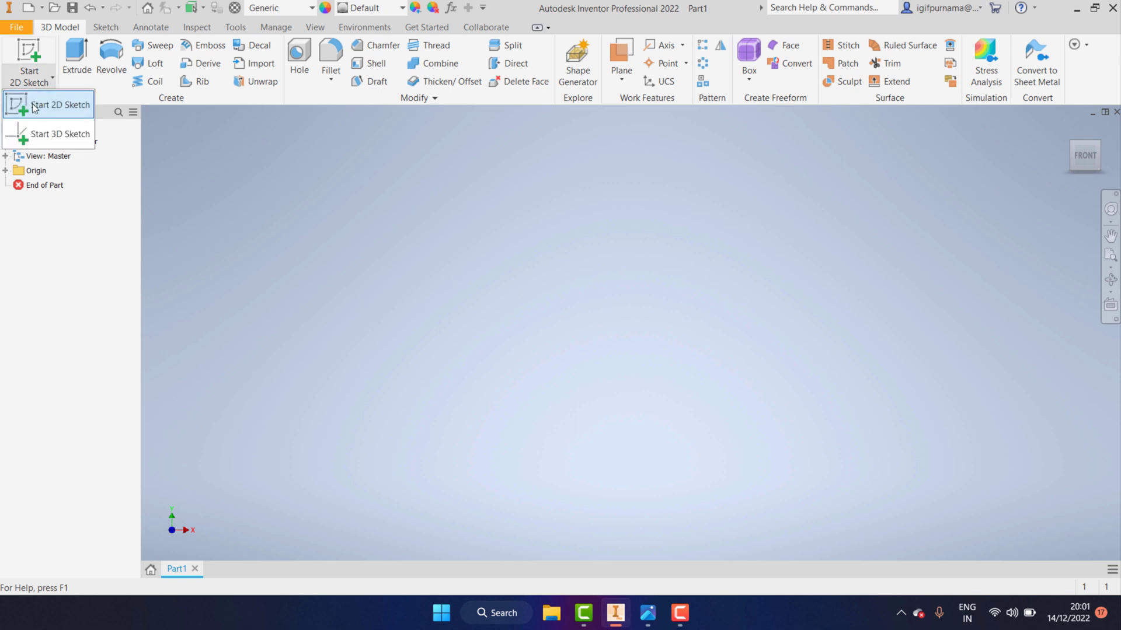
pyautogui.click(33, 107)
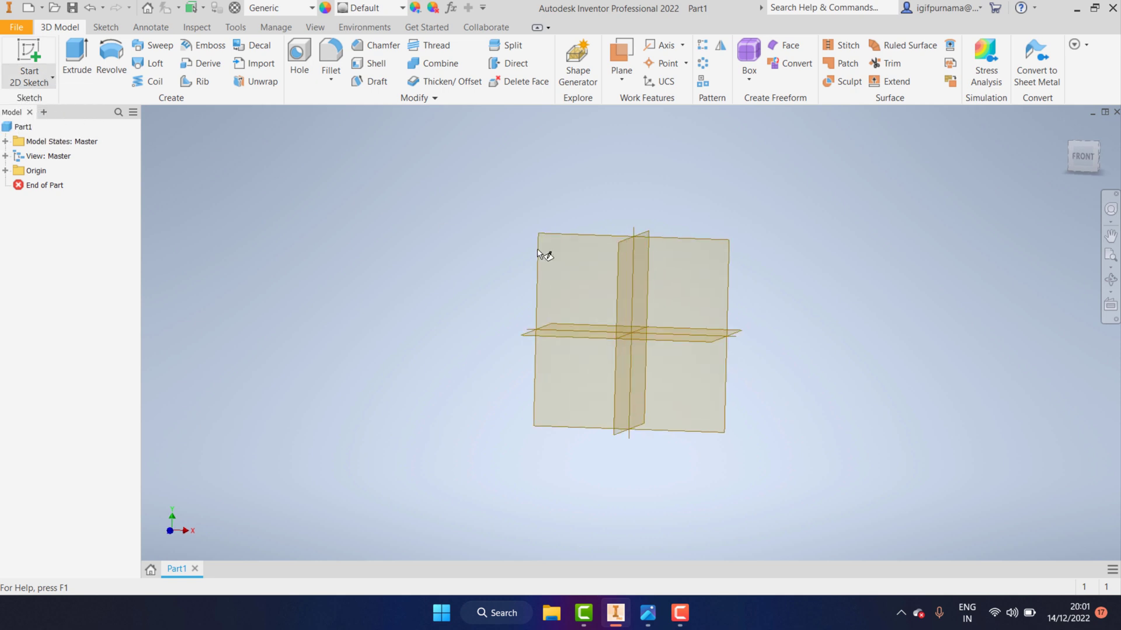
pyautogui.click(648, 613)
pyautogui.click(648, 613)
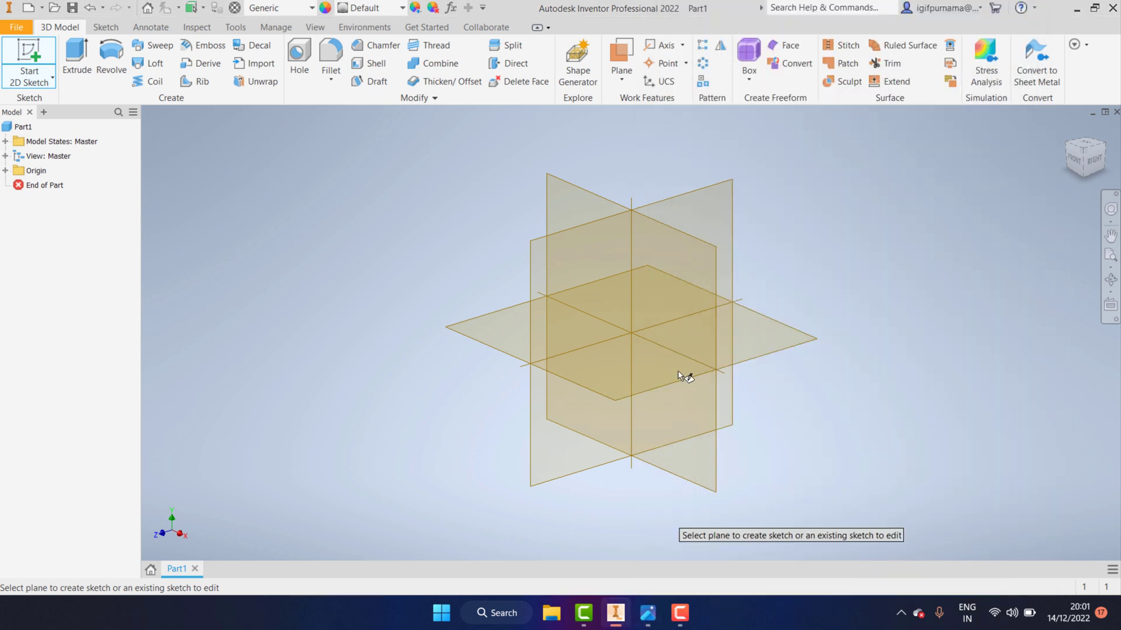
pyautogui.click(648, 366)
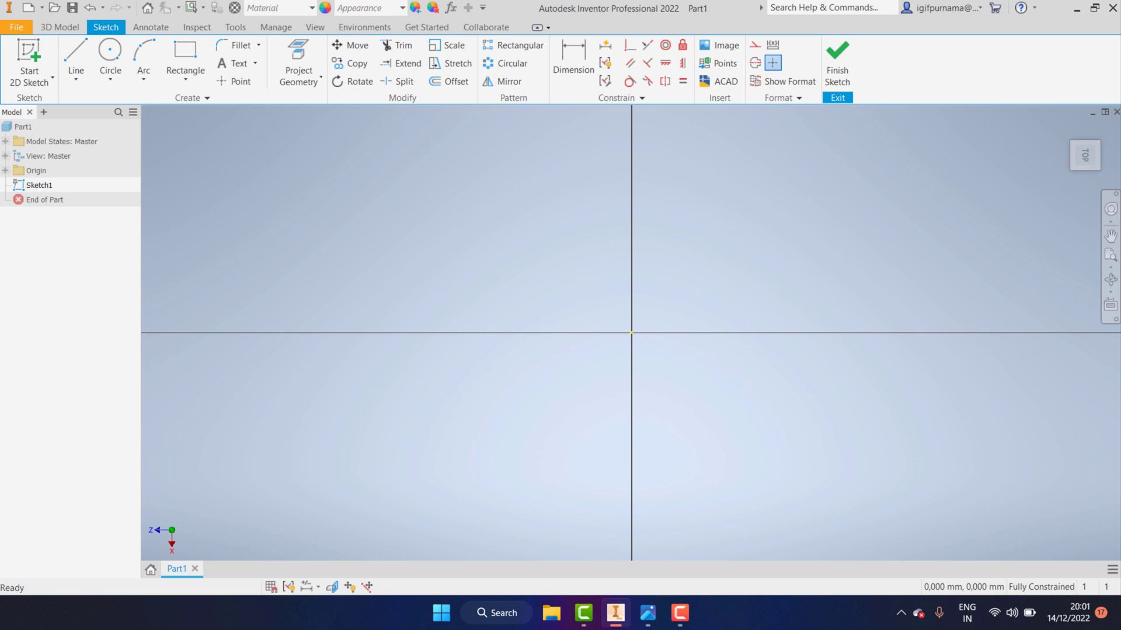
# Step: Reopen the reference drawing and pan it to centre the top view
pyautogui.click(648, 613)
pyautogui.scroll(3, 773, 197)
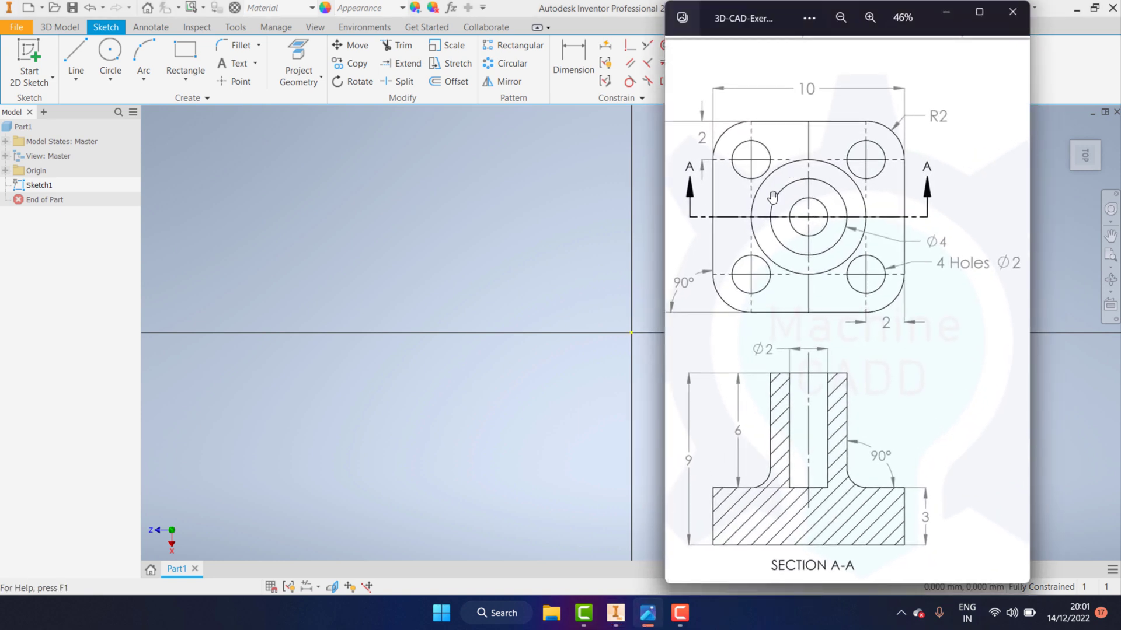
pyautogui.moveTo(773, 197); pyautogui.dragTo(854, 175)
pyautogui.click(584, 245)
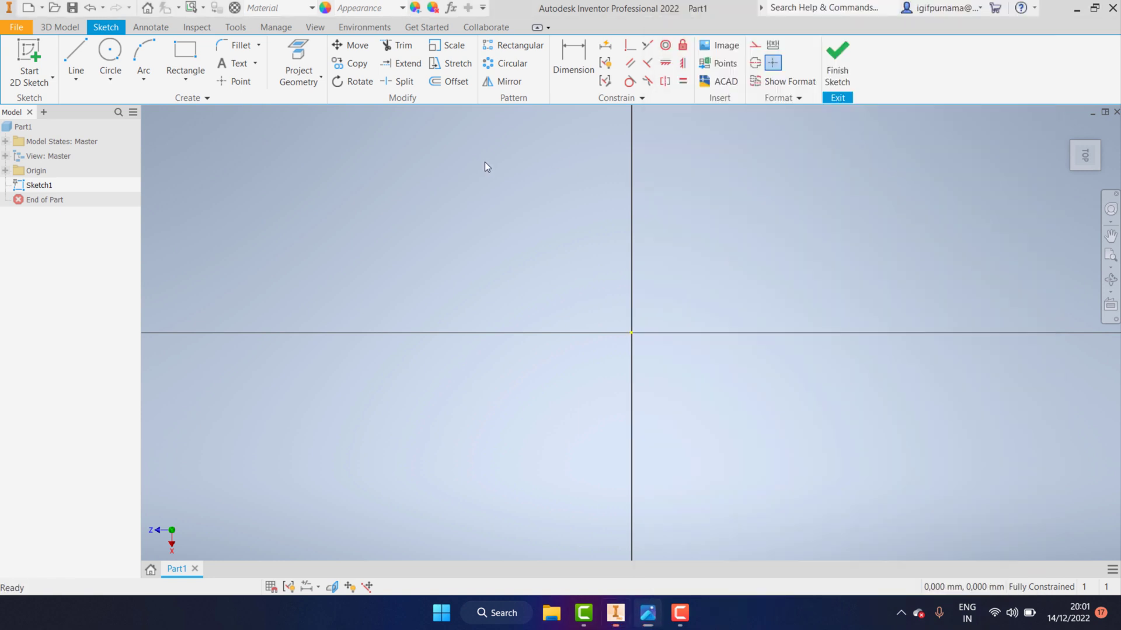
# Step: Draw a two-point center rectangle from the sketch origin to a top-right corner
pyautogui.click(196, 87)
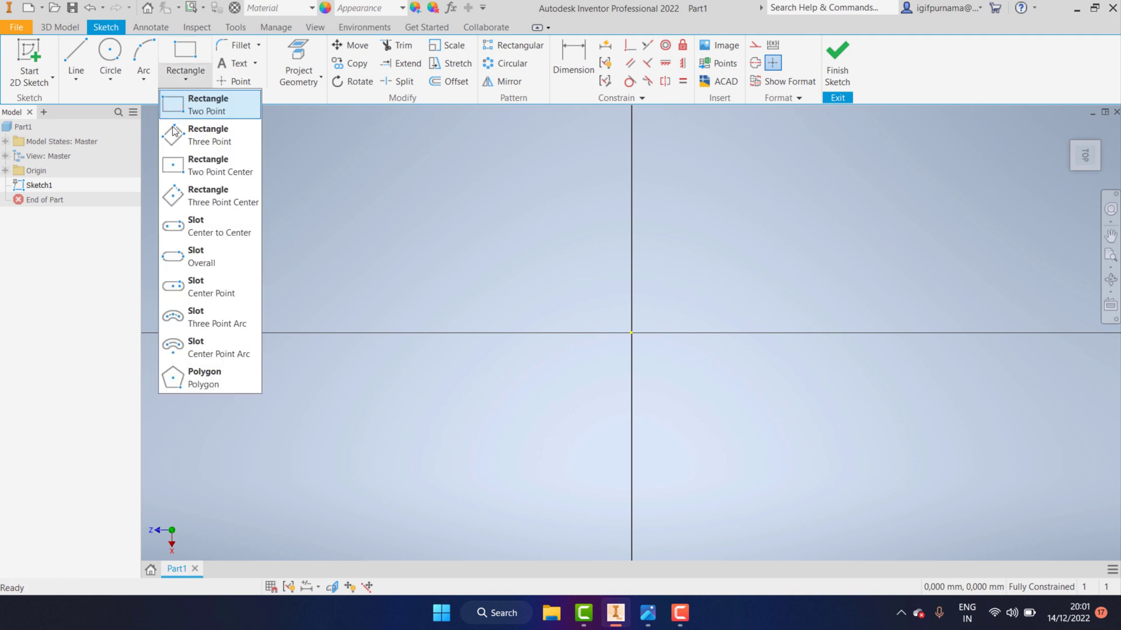
pyautogui.click(187, 174)
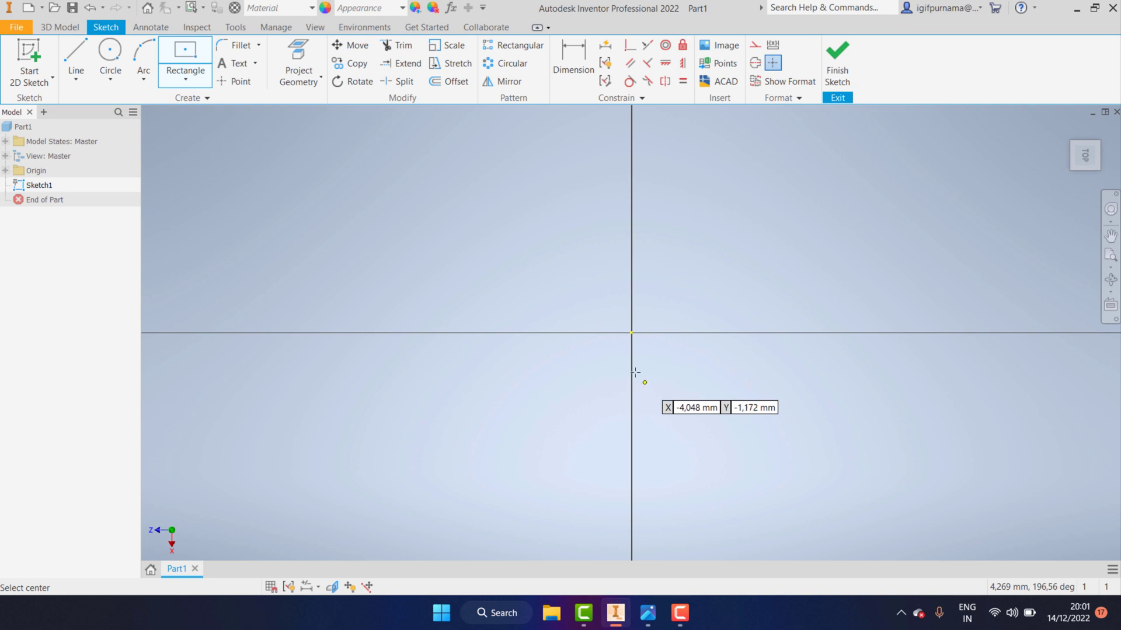
pyautogui.click(631, 332)
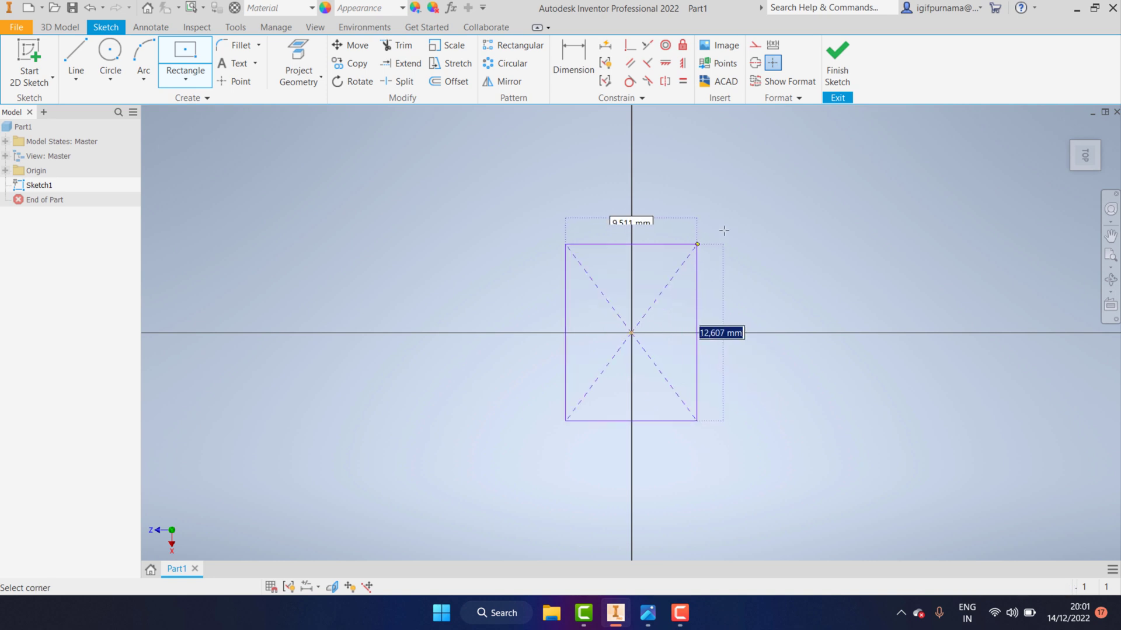
pyautogui.click(805, 221)
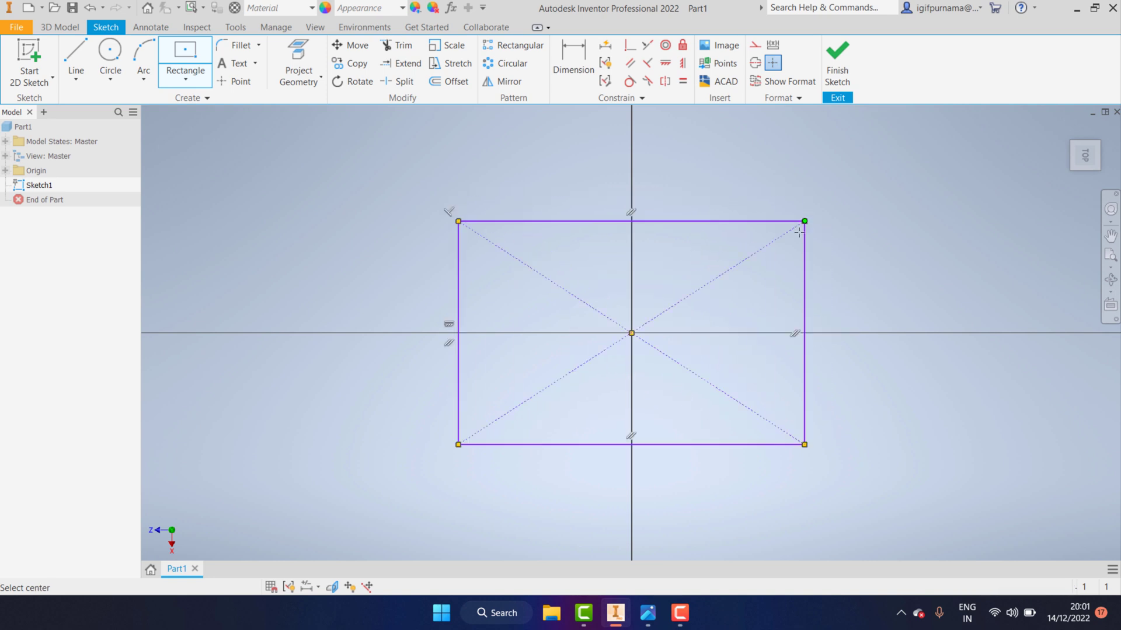
pyautogui.click(648, 613)
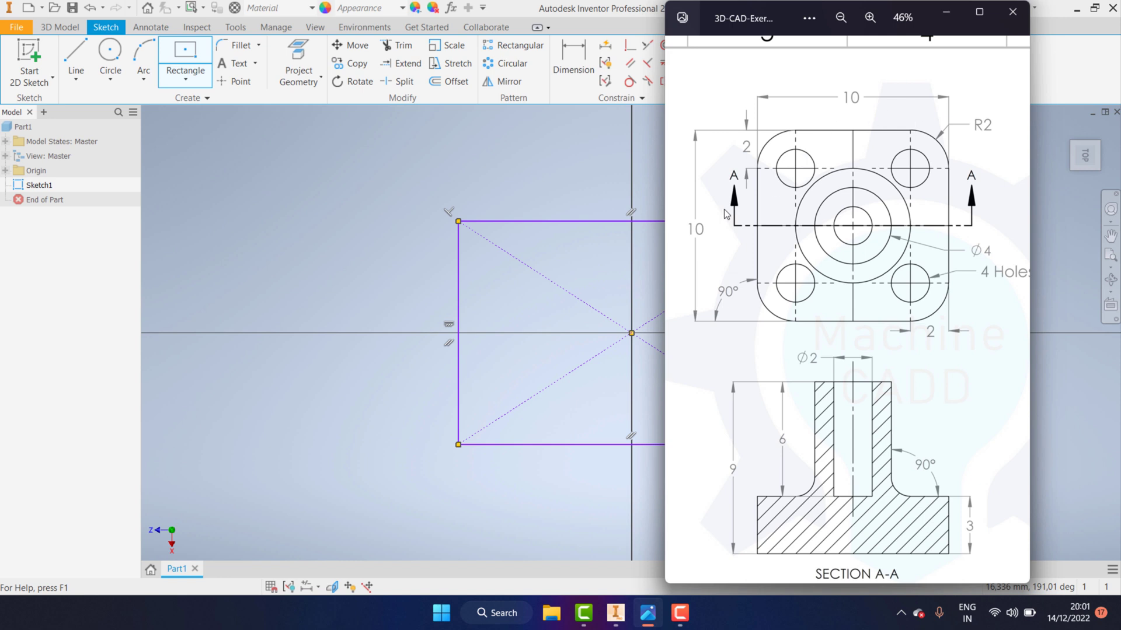
pyautogui.click(946, 11)
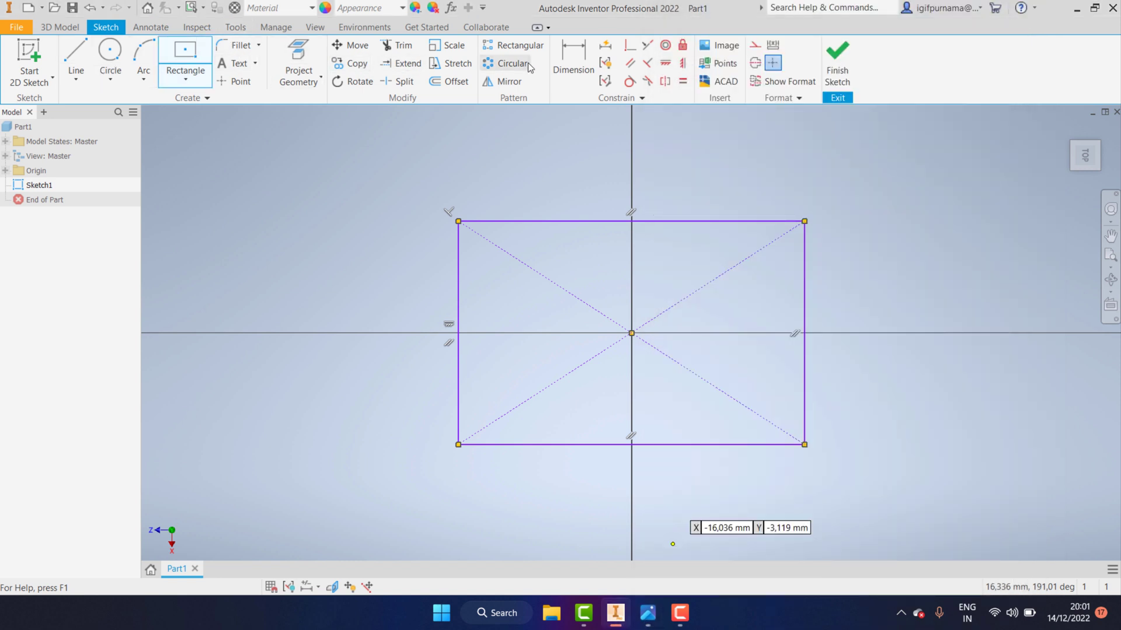
# Step: Dimension the rectangle's top and left edges to 10 each, making a square
pyautogui.click(574, 61)
pyautogui.click(599, 221)
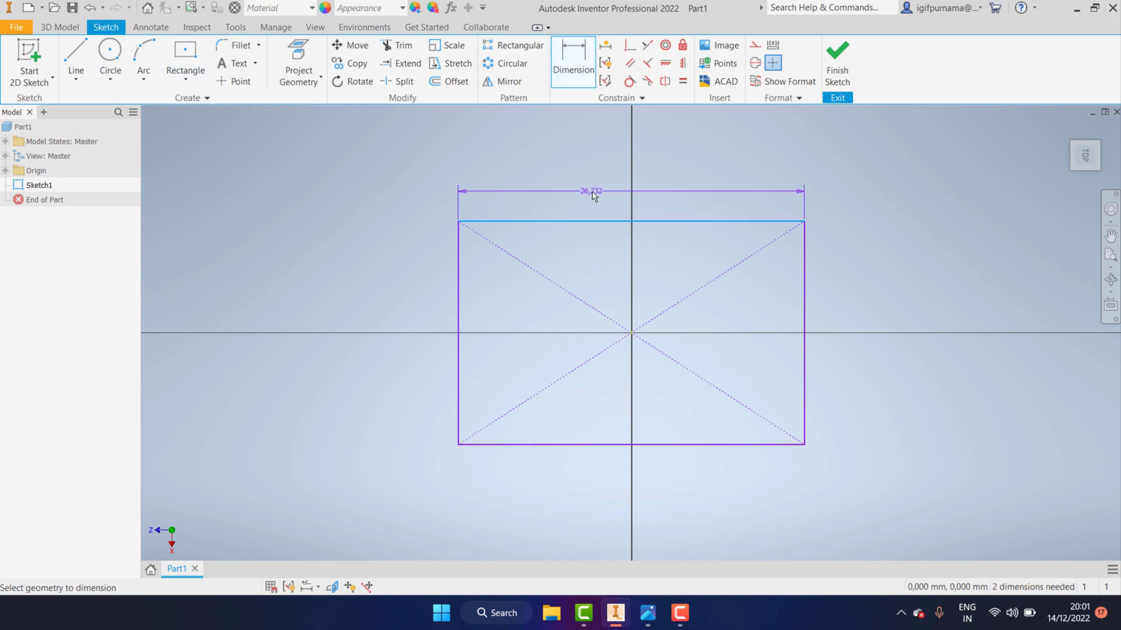
pyautogui.click(591, 191)
pyautogui.write('1')
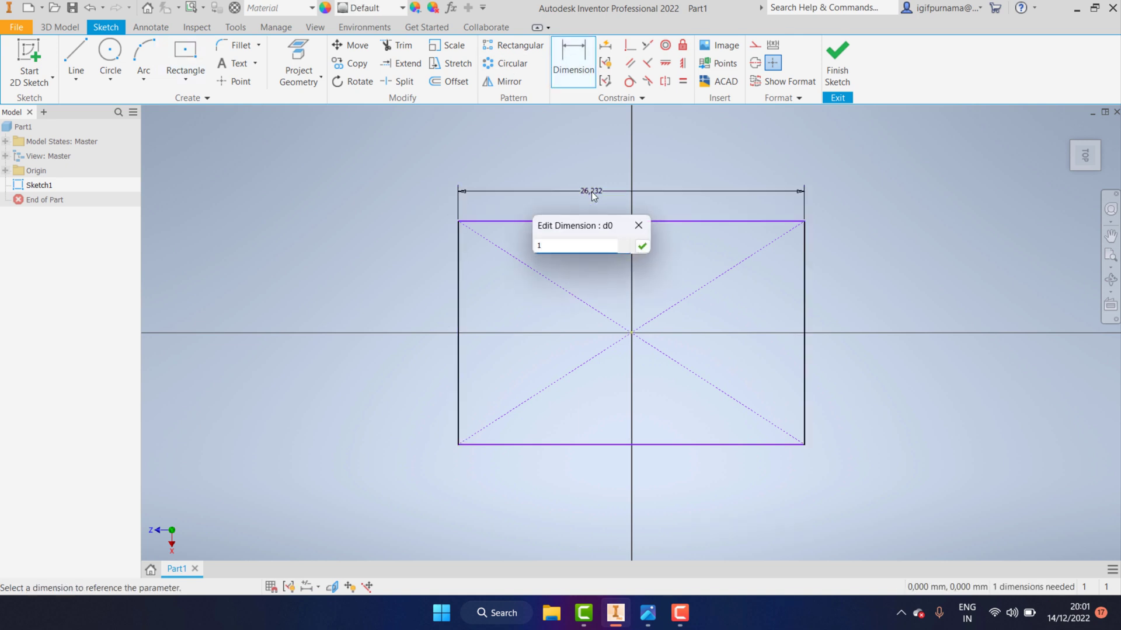
pyautogui.write('0')
pyautogui.press('Return')
pyautogui.click(566, 343)
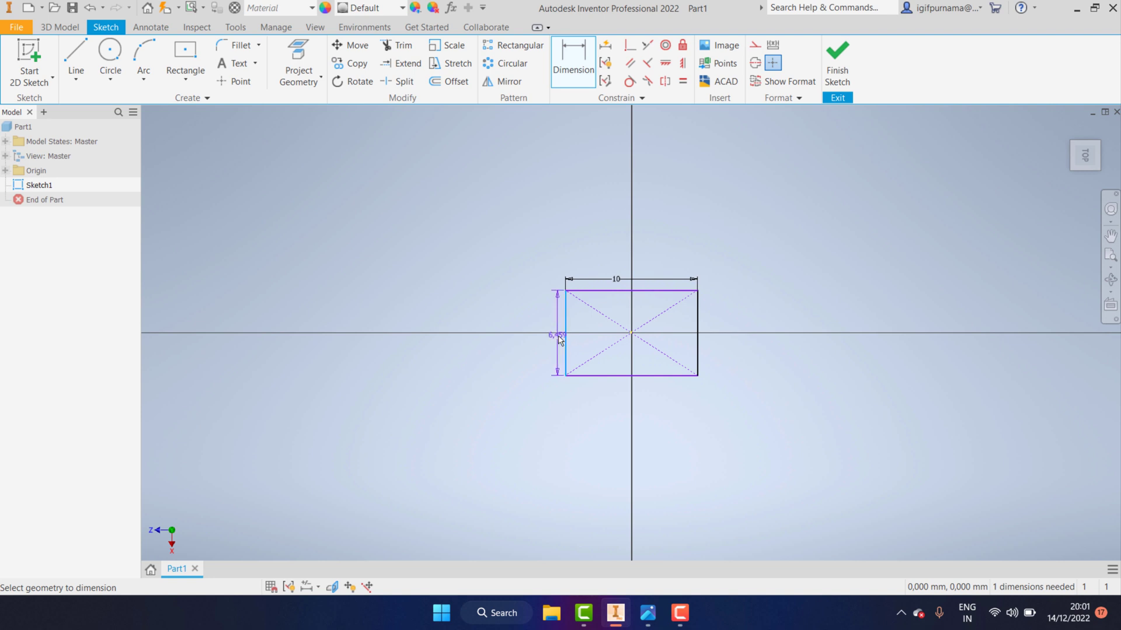
pyautogui.write('10')
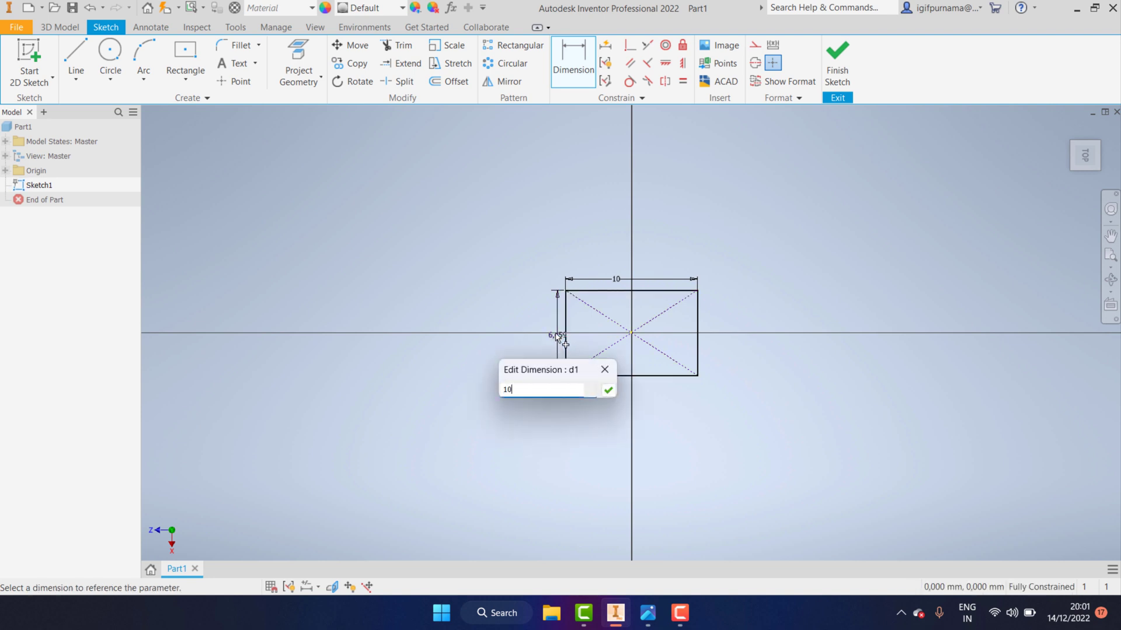
pyautogui.press('Return')
# Step: Adjust the zoom and bring the reference drawing back up
pyautogui.scroll(3, 620, 350)
pyautogui.scroll(3, 630, 342)
pyautogui.scroll(-2, 612, 313)
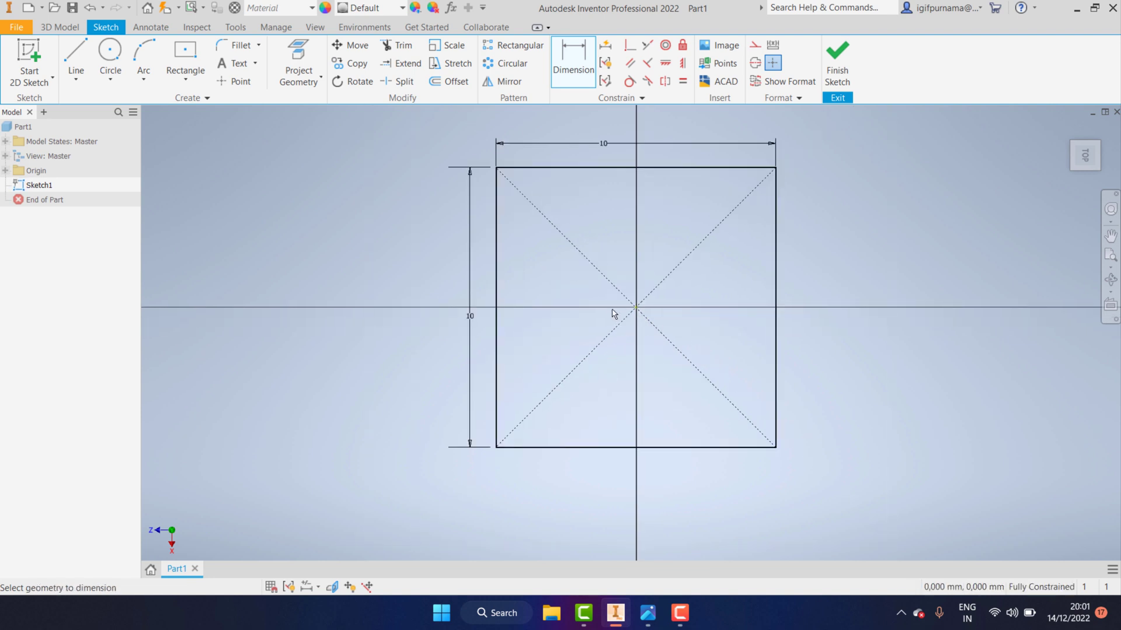
pyautogui.click(648, 613)
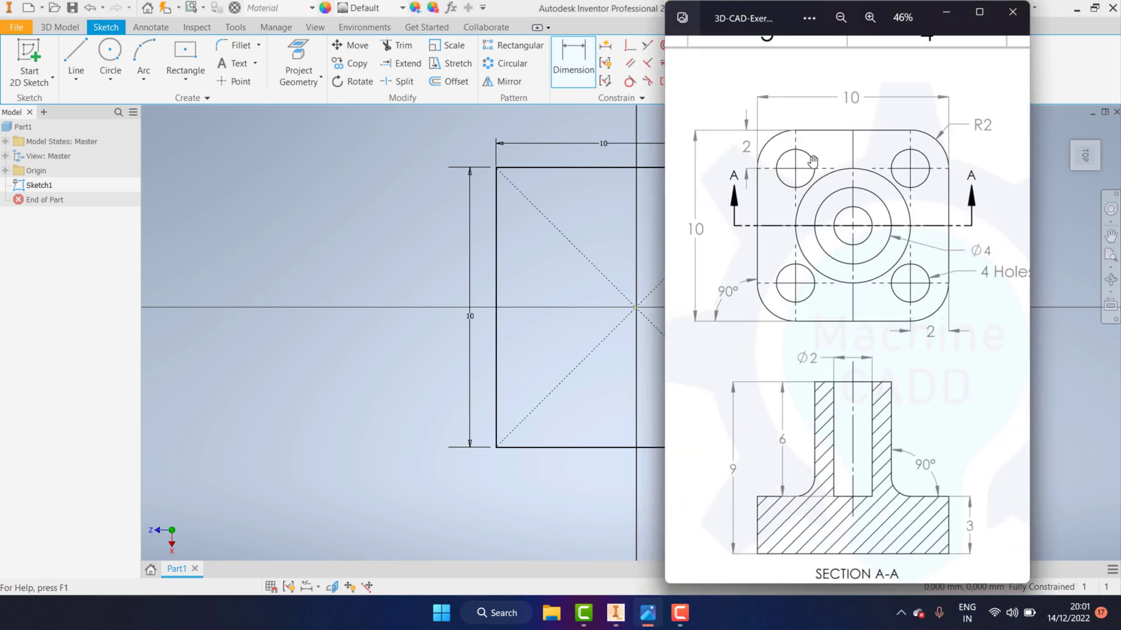
# Step: Zoom in and out on the reference drawing to read the R2 corners and four Ø2 holes
pyautogui.scroll(1, 795, 175)
pyautogui.scroll(-2, 773, 298)
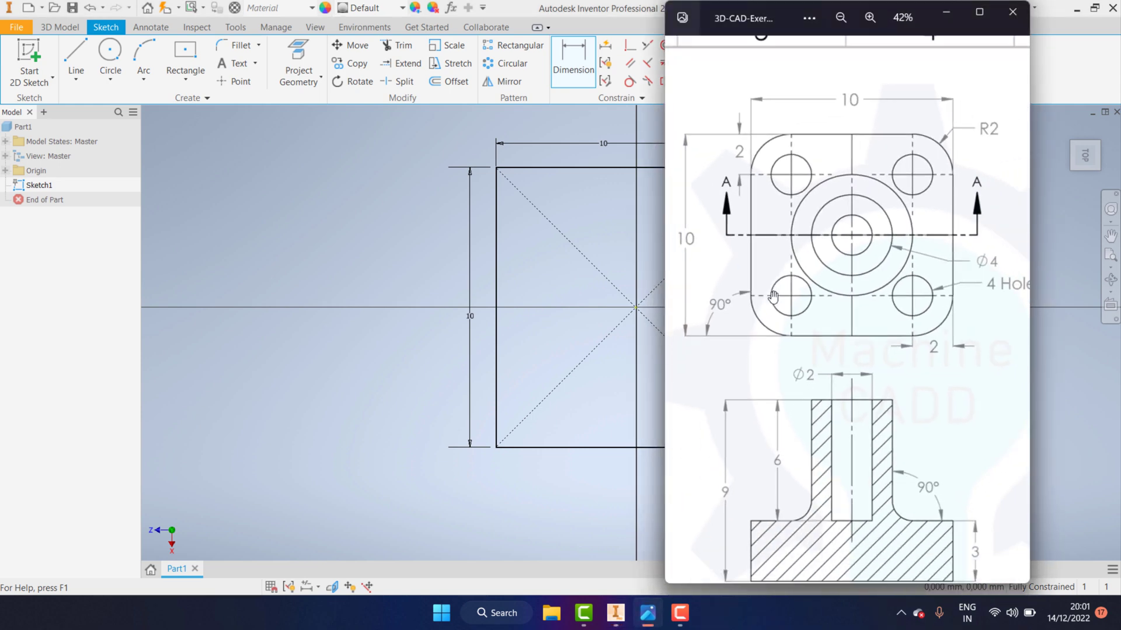
pyautogui.scroll(-3, 773, 298)
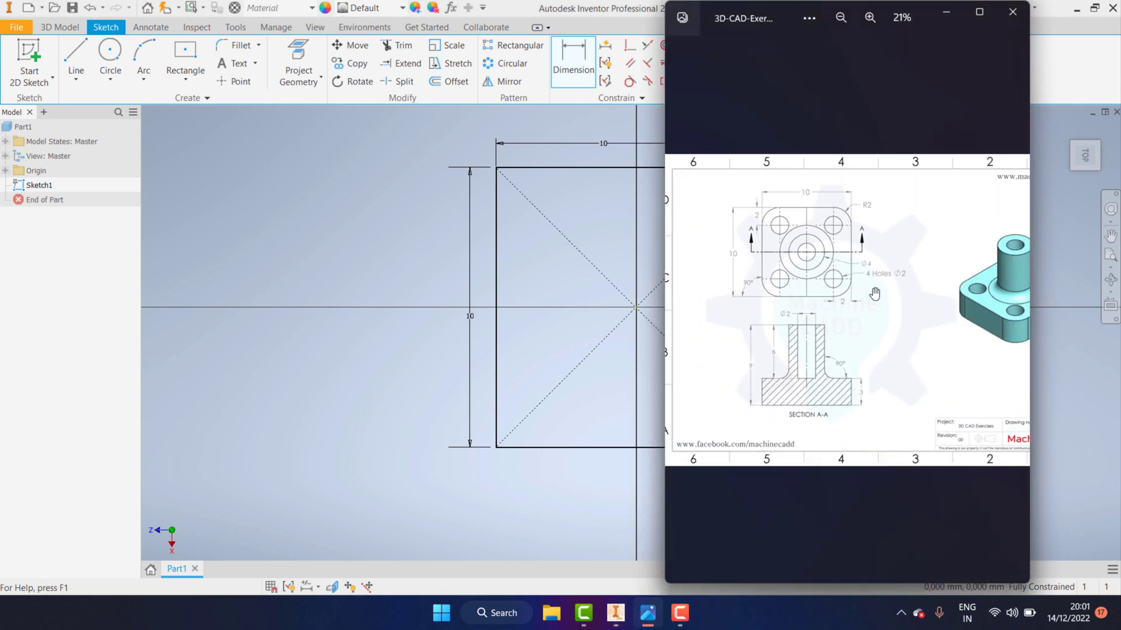
pyautogui.scroll(1, 933, 303)
pyautogui.scroll(1, 853, 315)
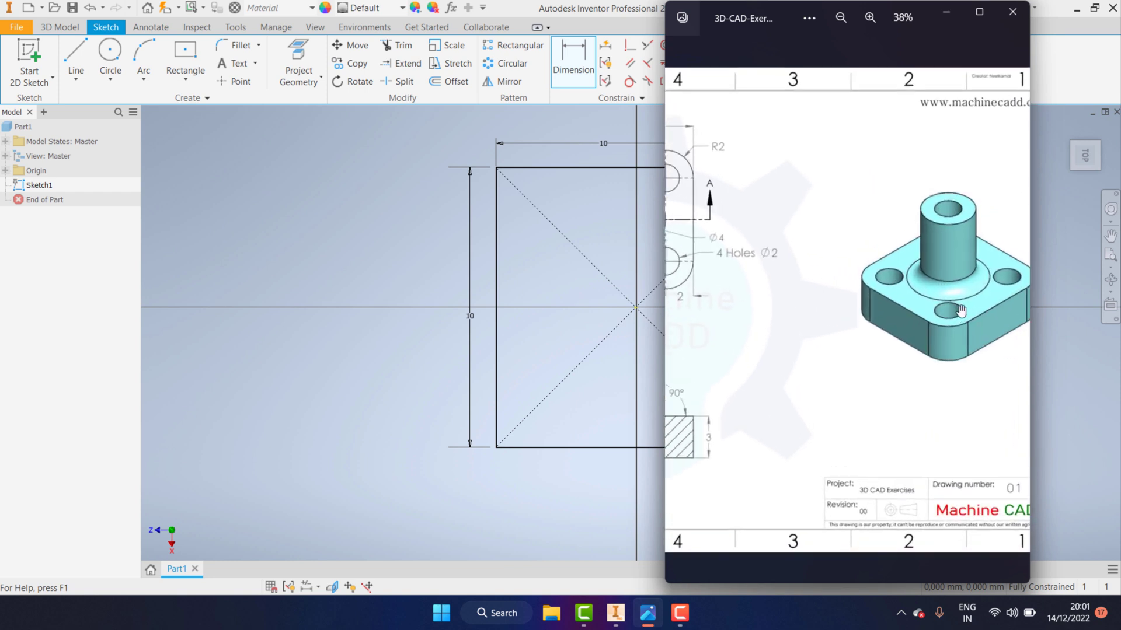
pyautogui.scroll(1, 961, 311)
pyautogui.scroll(-2, 875, 306)
pyautogui.scroll(1, 786, 303)
pyautogui.scroll(1, 782, 303)
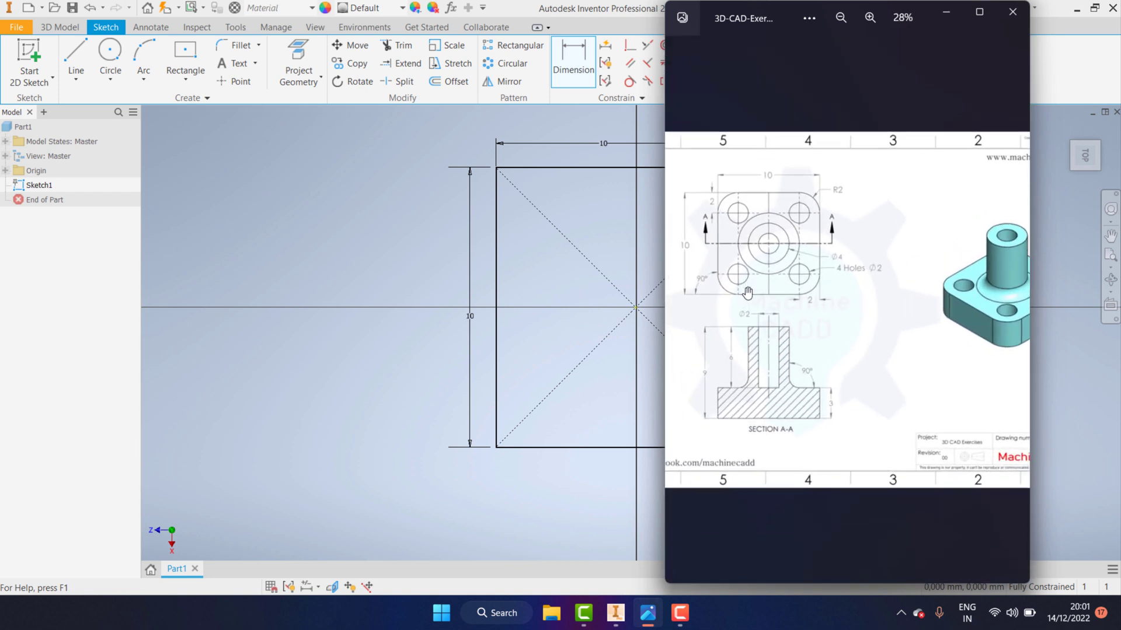
pyautogui.scroll(2, 747, 291)
pyautogui.scroll(1, 758, 277)
pyautogui.scroll(1, 782, 257)
pyautogui.scroll(1, 805, 234)
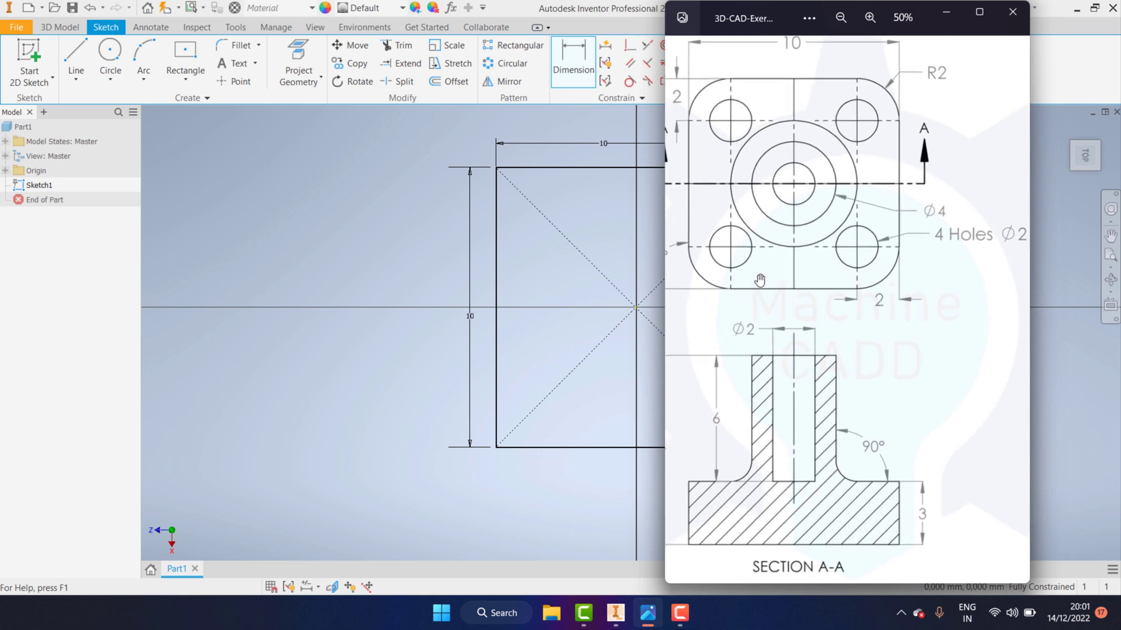
pyautogui.scroll(1, 740, 132)
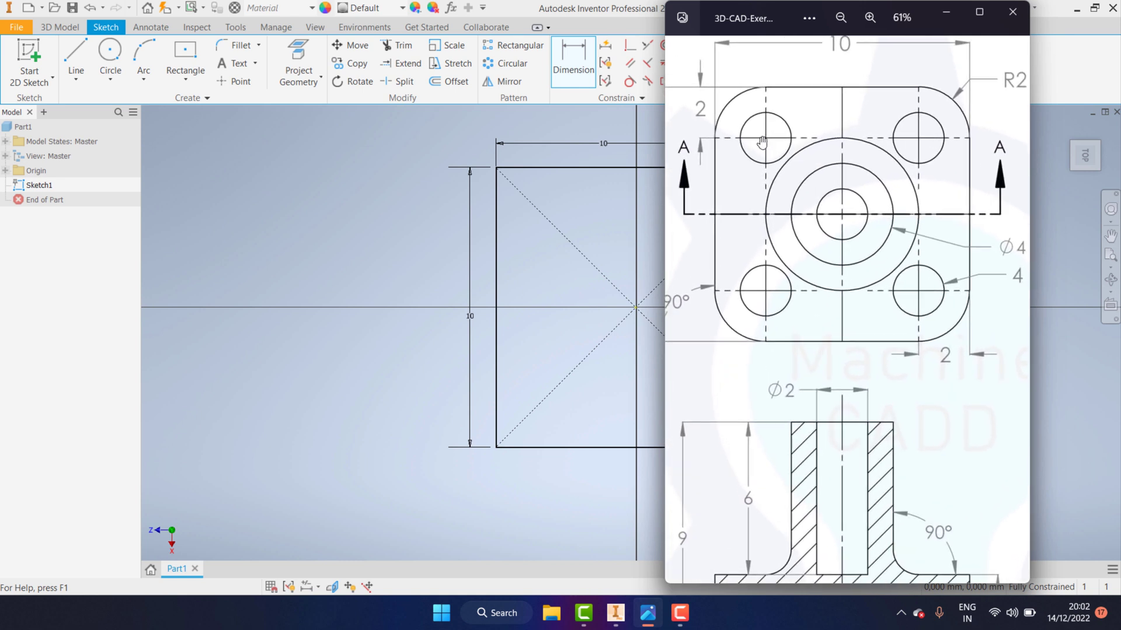
pyautogui.scroll(-1, 753, 159)
pyautogui.scroll(-1, 758, 169)
pyautogui.scroll(-1, 762, 180)
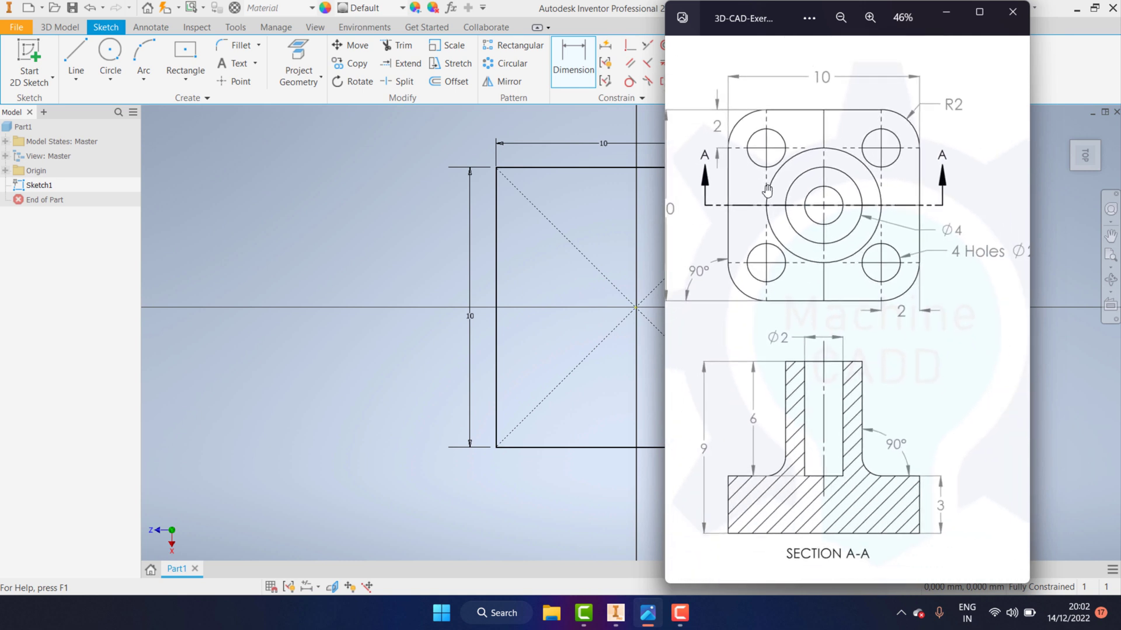
pyautogui.scroll(-1, 767, 191)
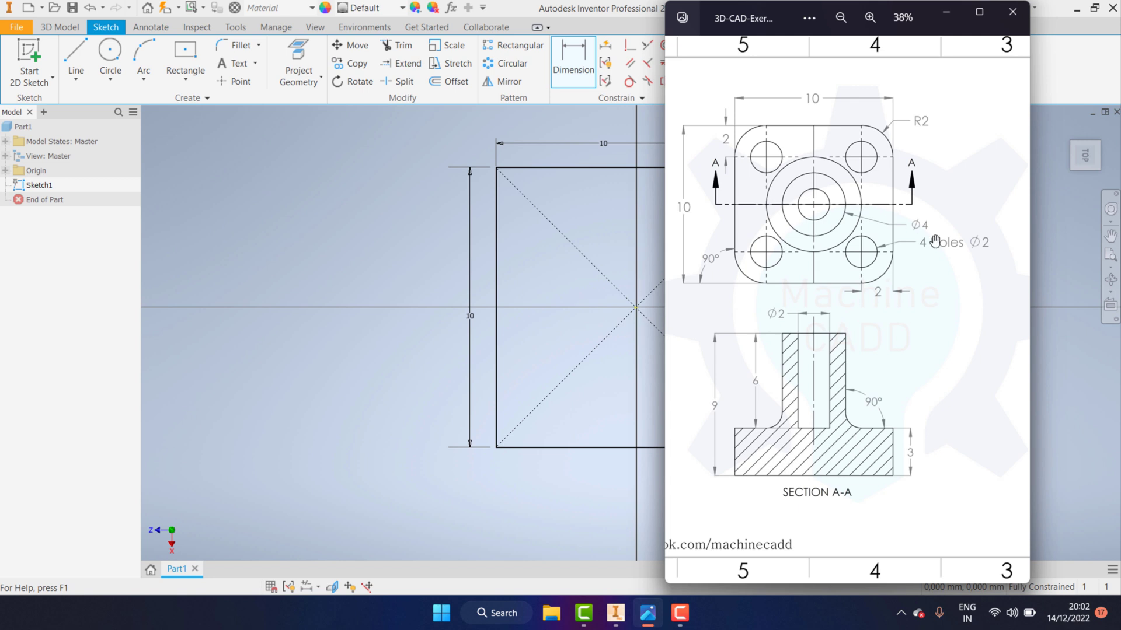
pyautogui.scroll(2, 935, 241)
pyautogui.scroll(1, 882, 315)
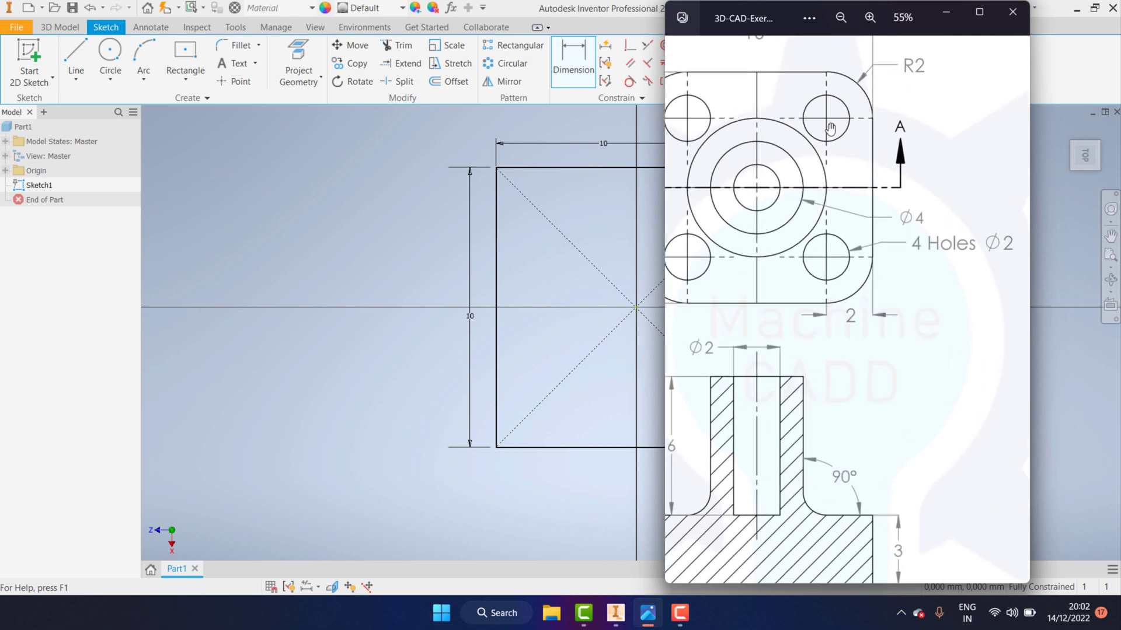
pyautogui.scroll(-2, 926, 213)
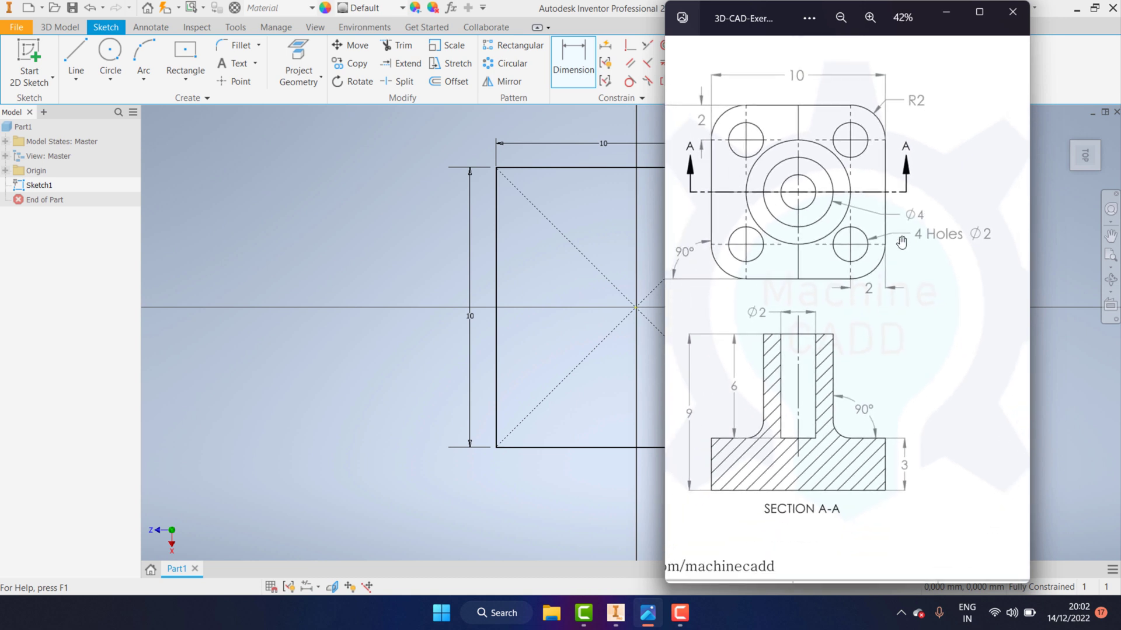
pyautogui.scroll(-1, 875, 251)
pyautogui.scroll(1, 875, 251)
pyautogui.scroll(1, 940, 81)
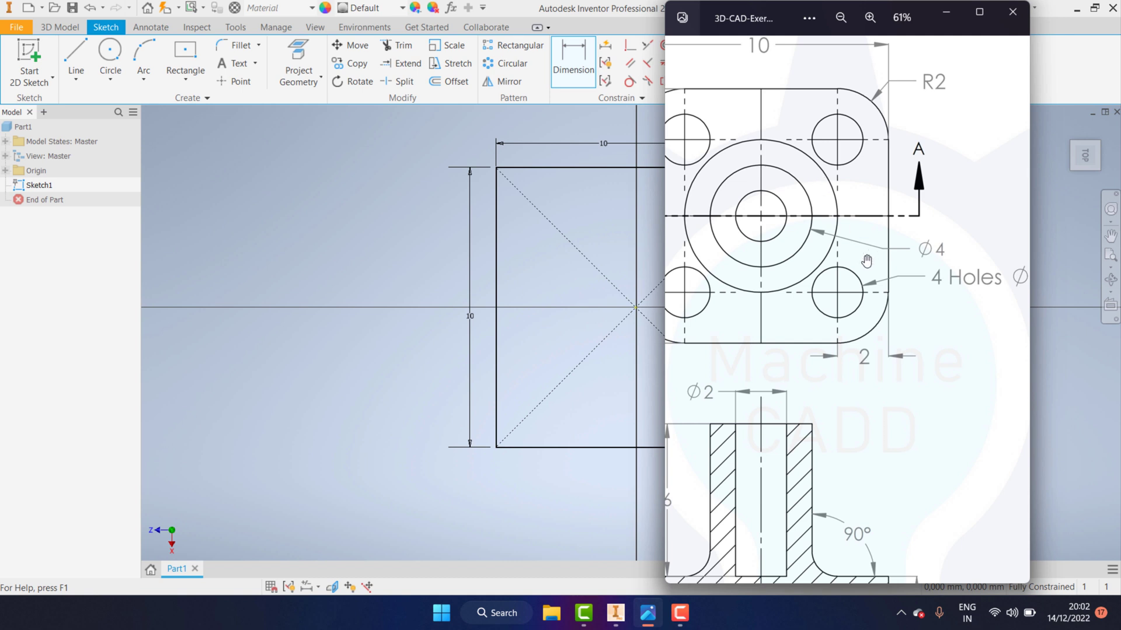
pyautogui.scroll(-1, 861, 267)
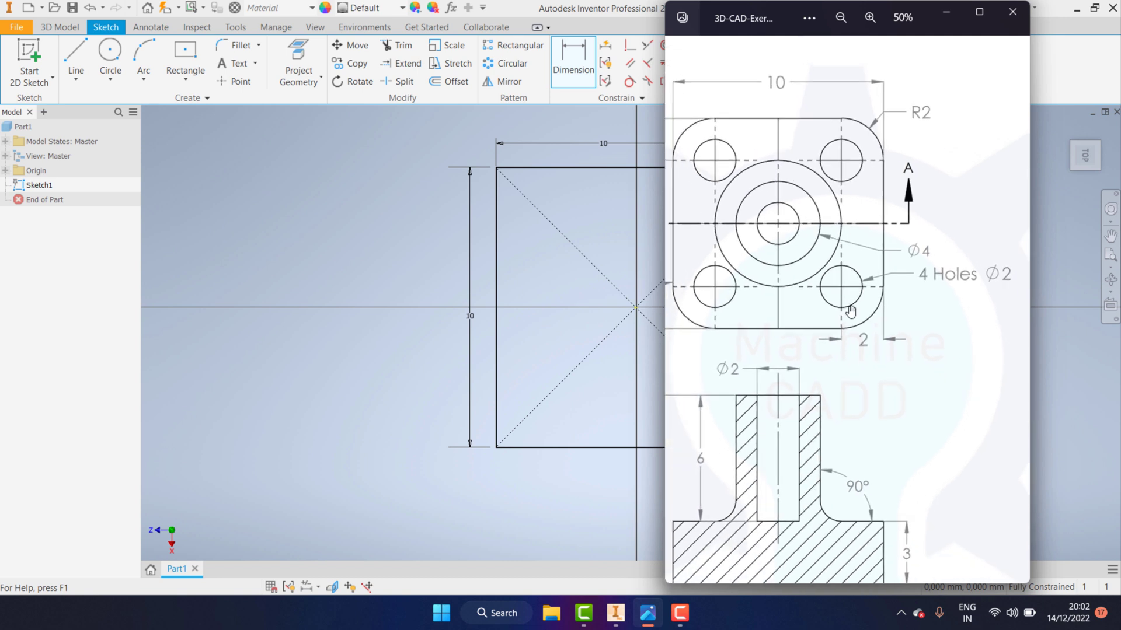
# Step: Round the square's top-left corner with a 2 mm fillet
pyautogui.click(523, 223)
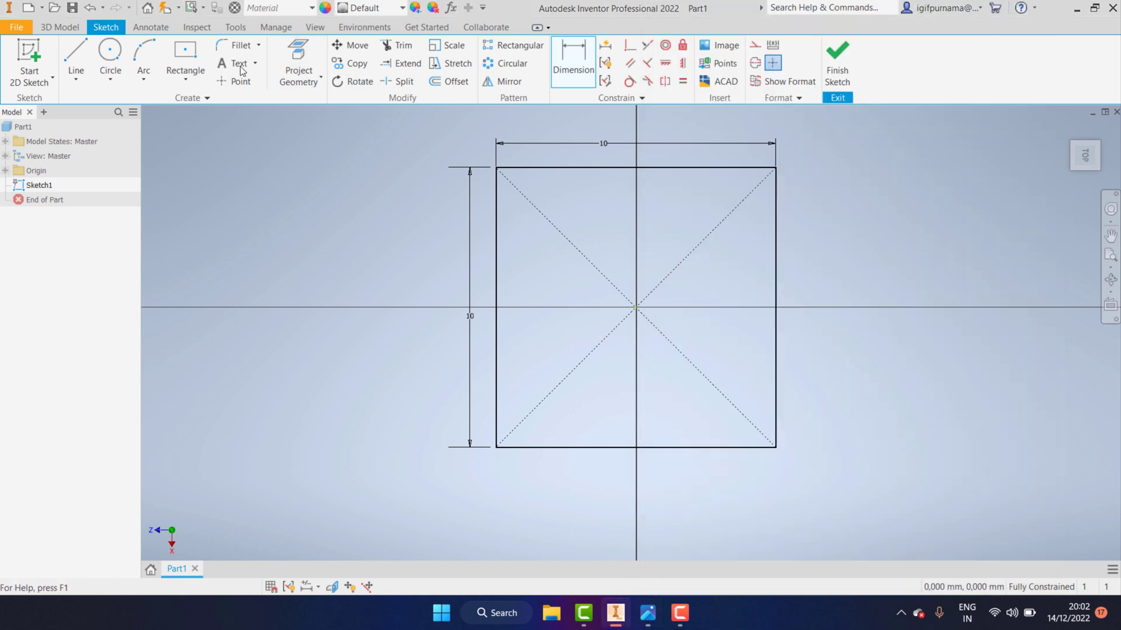
pyautogui.click(241, 46)
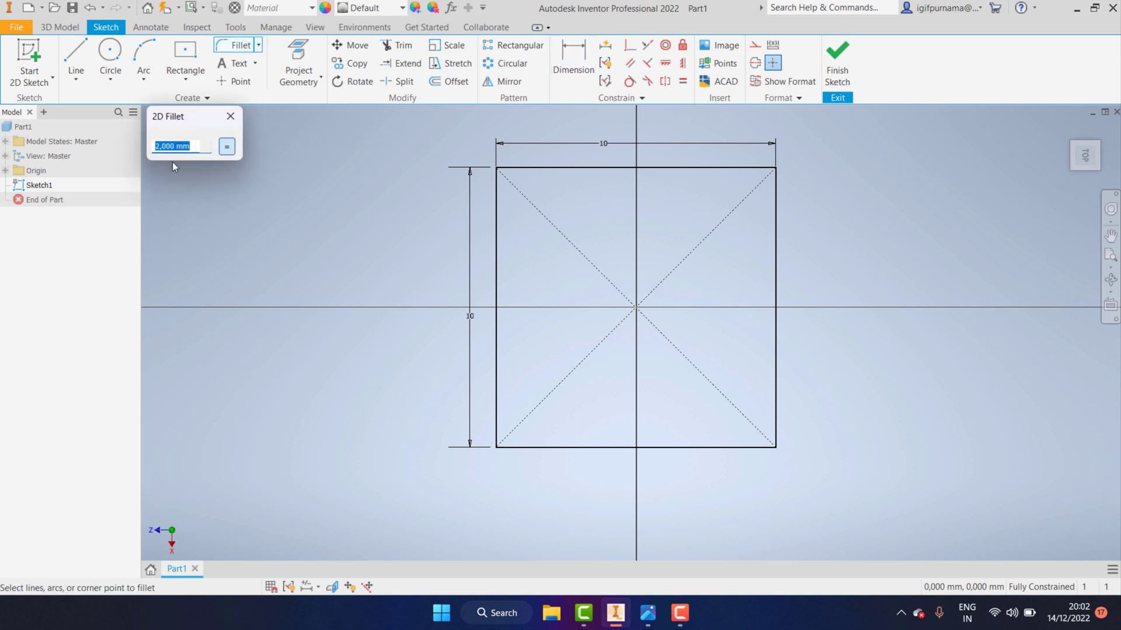
pyautogui.click(497, 192)
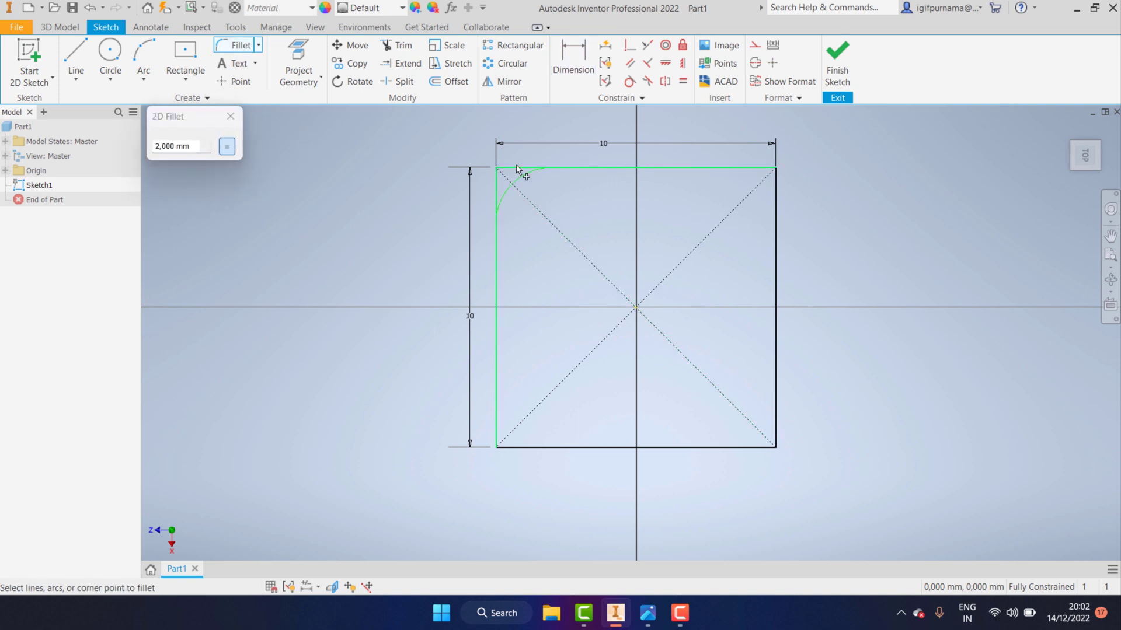
pyautogui.click(521, 169)
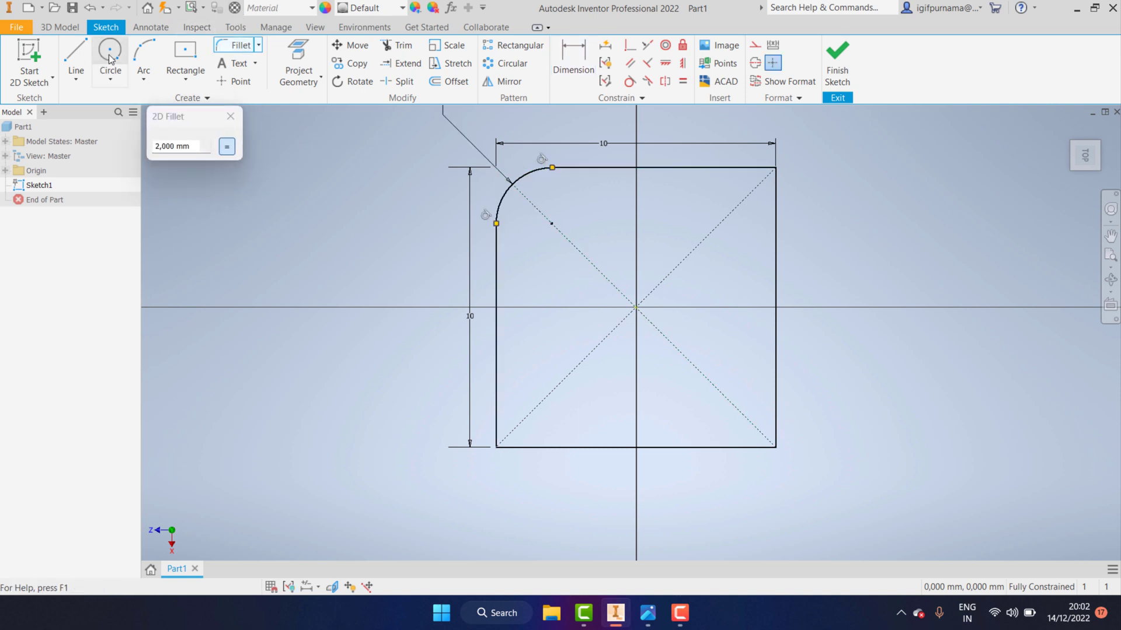
# Step: Add a Ø2 circle on the upper-left diagonal point
pyautogui.click(110, 53)
pyautogui.click(552, 224)
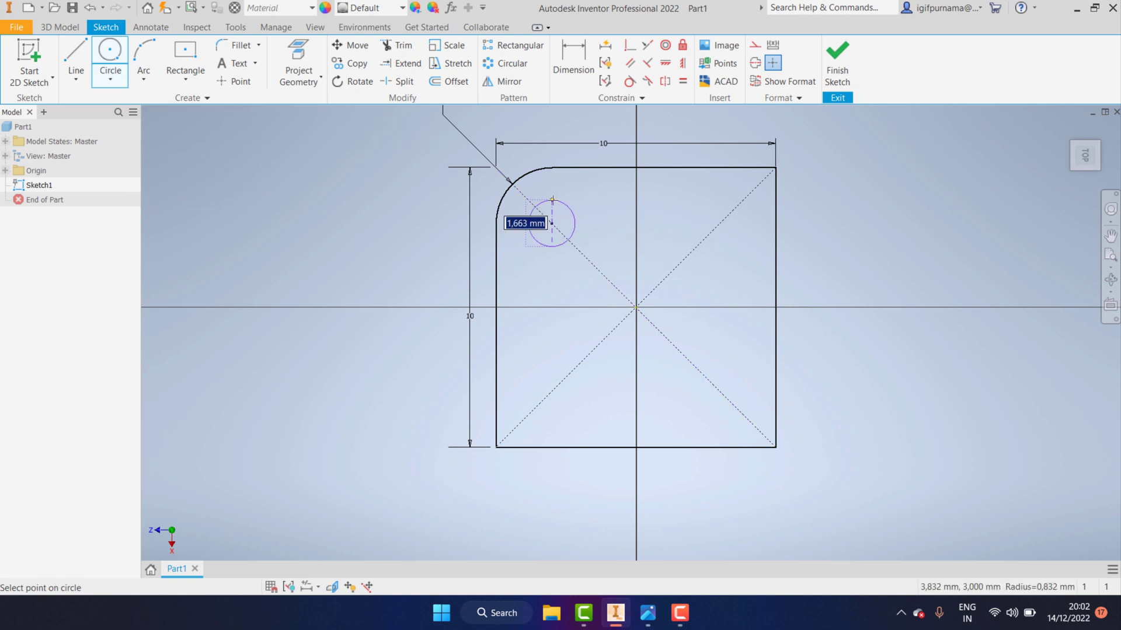
pyautogui.write('2')
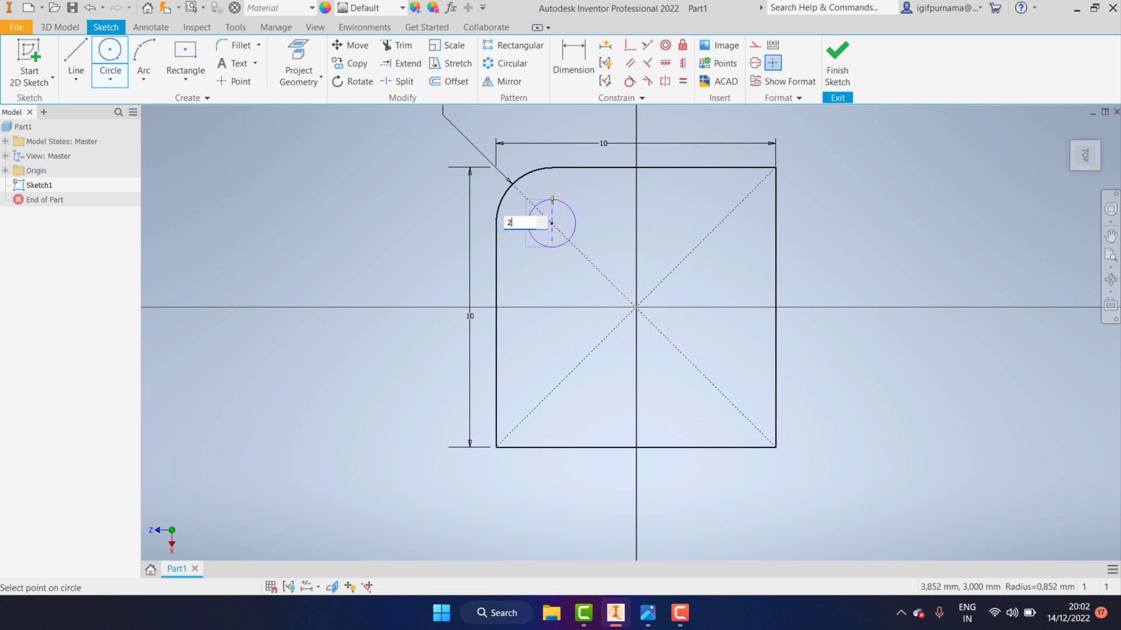
pyautogui.press('Return')
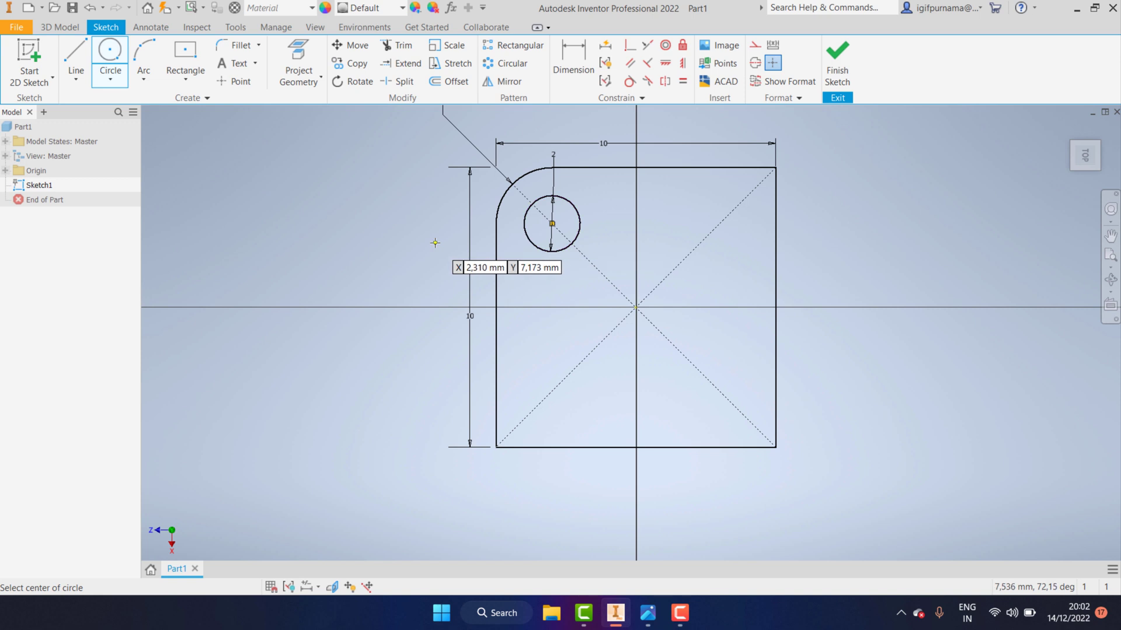
pyautogui.press('Escape')
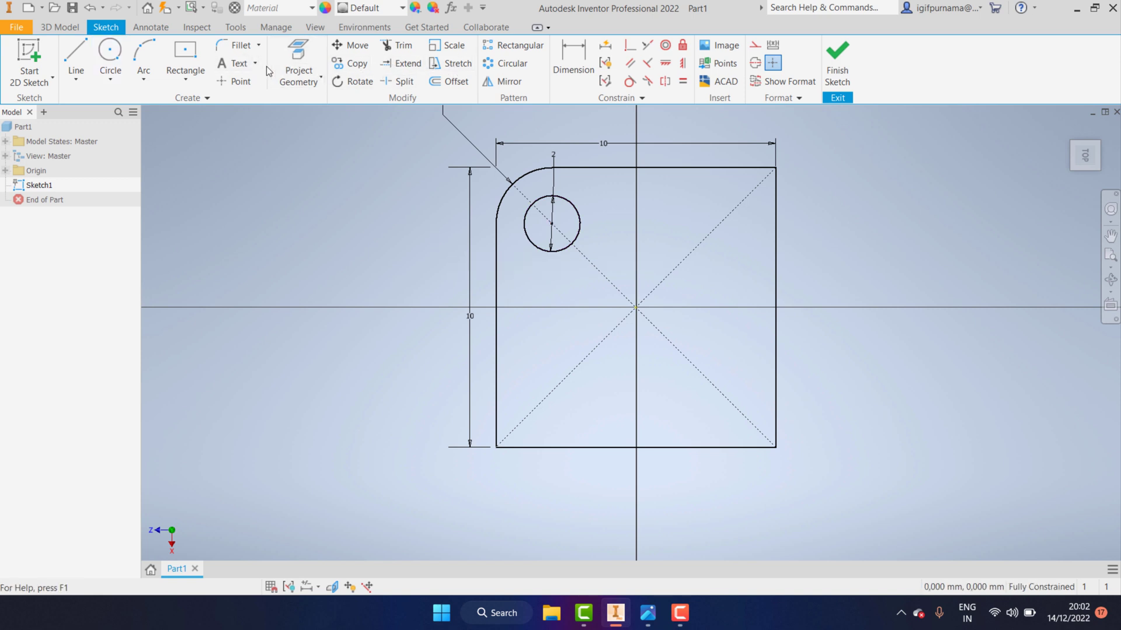
# Step: Fillet the top-right, bottom-right and bottom-left corners at 2 mm
pyautogui.click(239, 51)
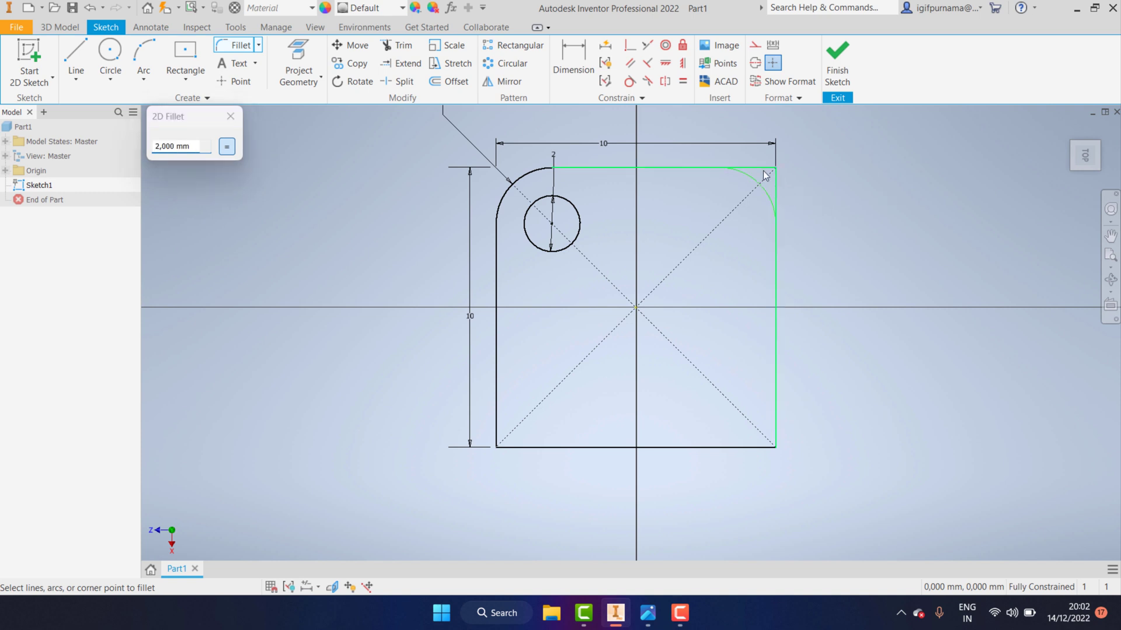
pyautogui.click(759, 188)
pyautogui.click(753, 447)
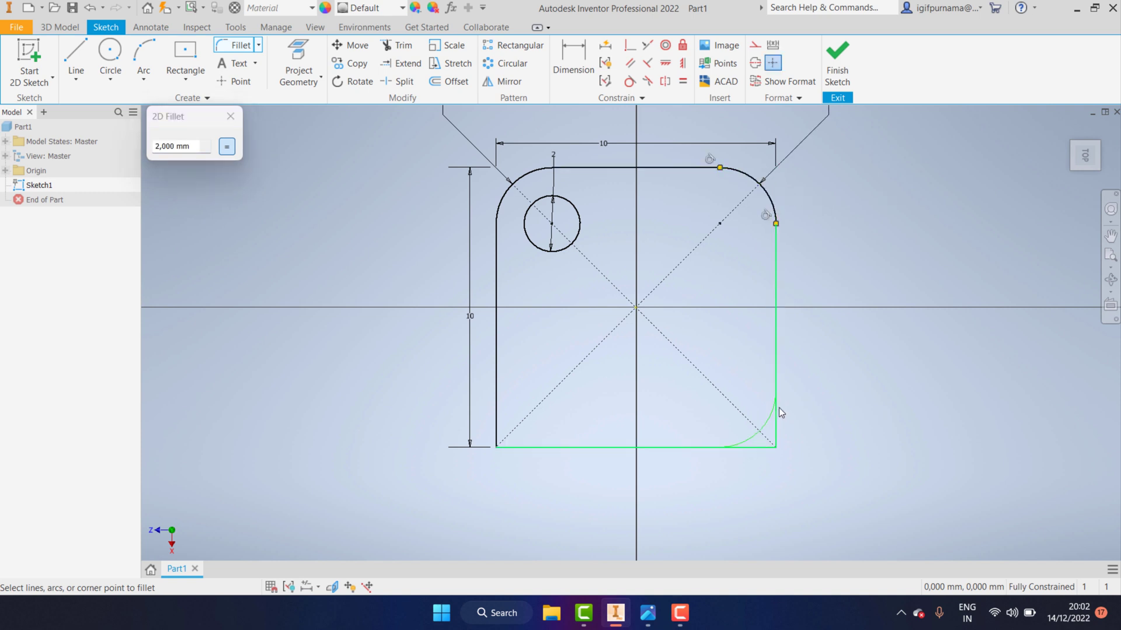
pyautogui.click(776, 408)
pyautogui.click(513, 414)
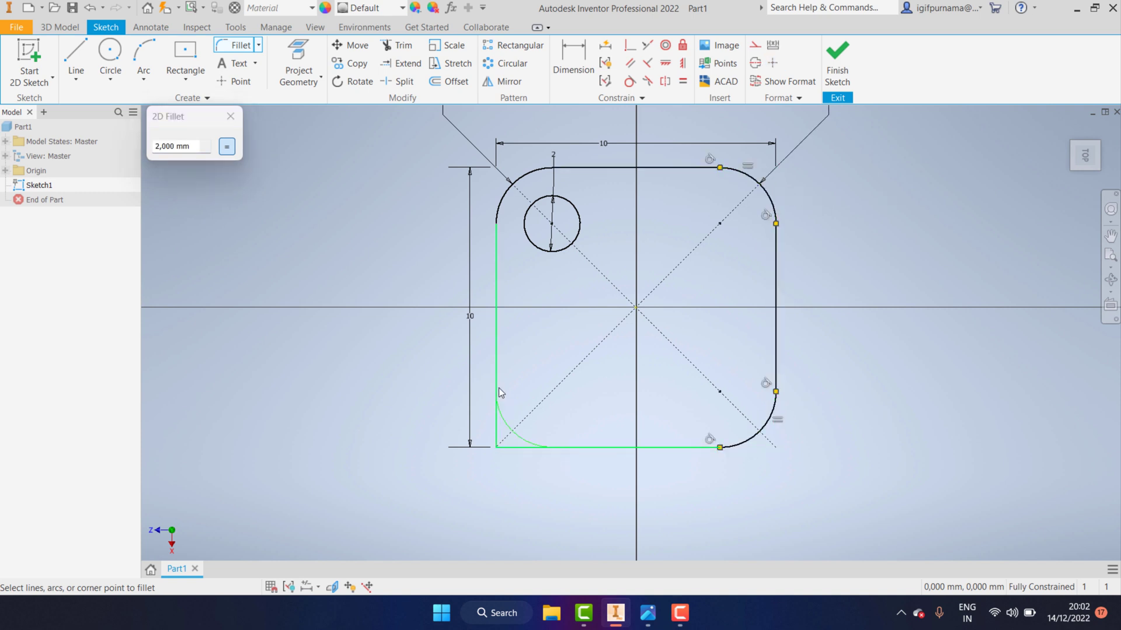
pyautogui.click(497, 388)
pyautogui.click(231, 116)
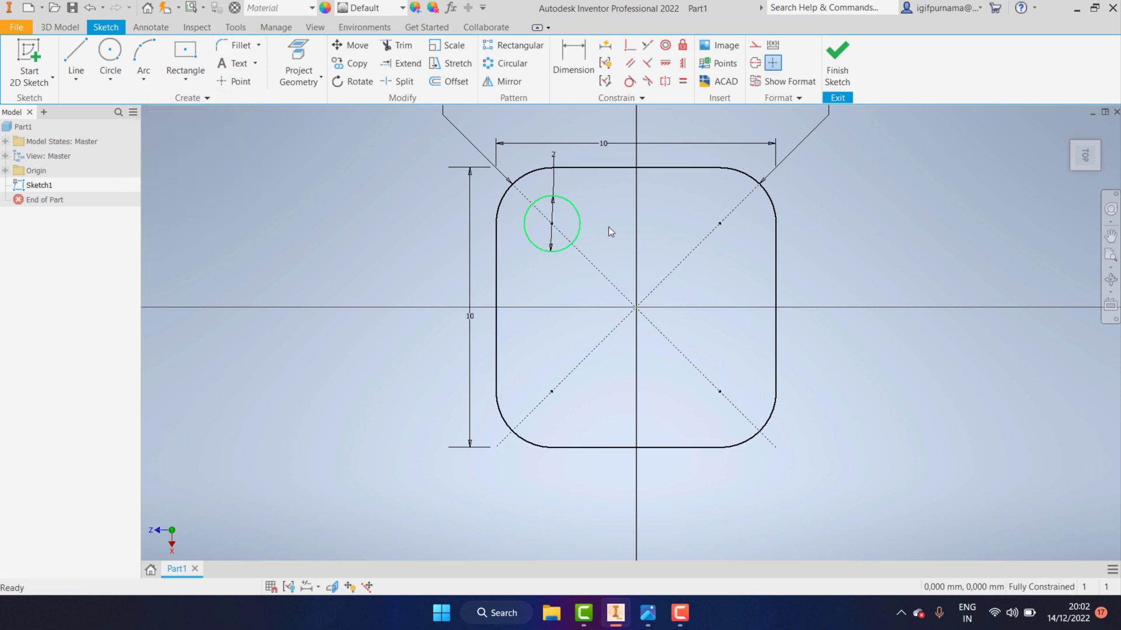
# Step: Add Ø2 circles on the lower-left, lower-right and upper-right diagonal points
pyautogui.click(110, 59)
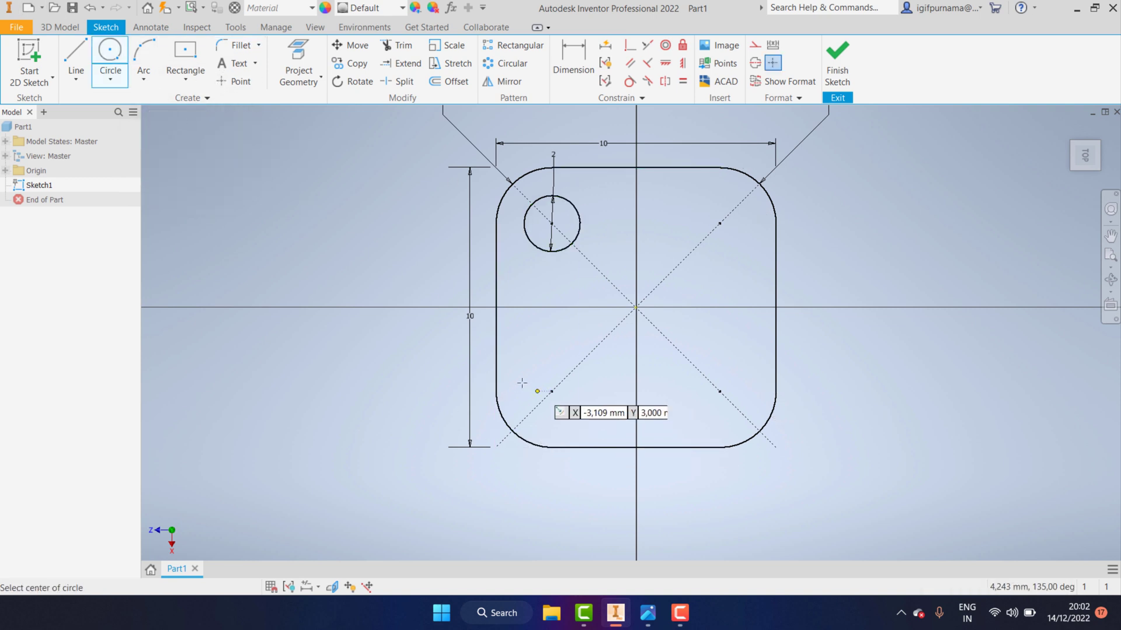
pyautogui.click(551, 391)
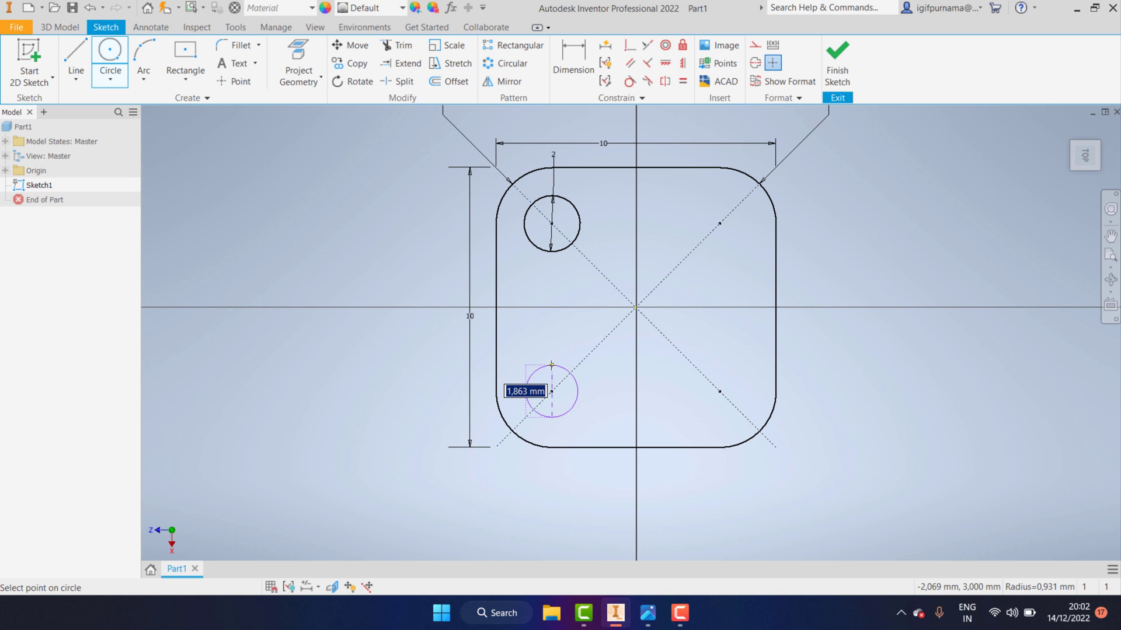
pyautogui.write('2')
pyautogui.press('Return')
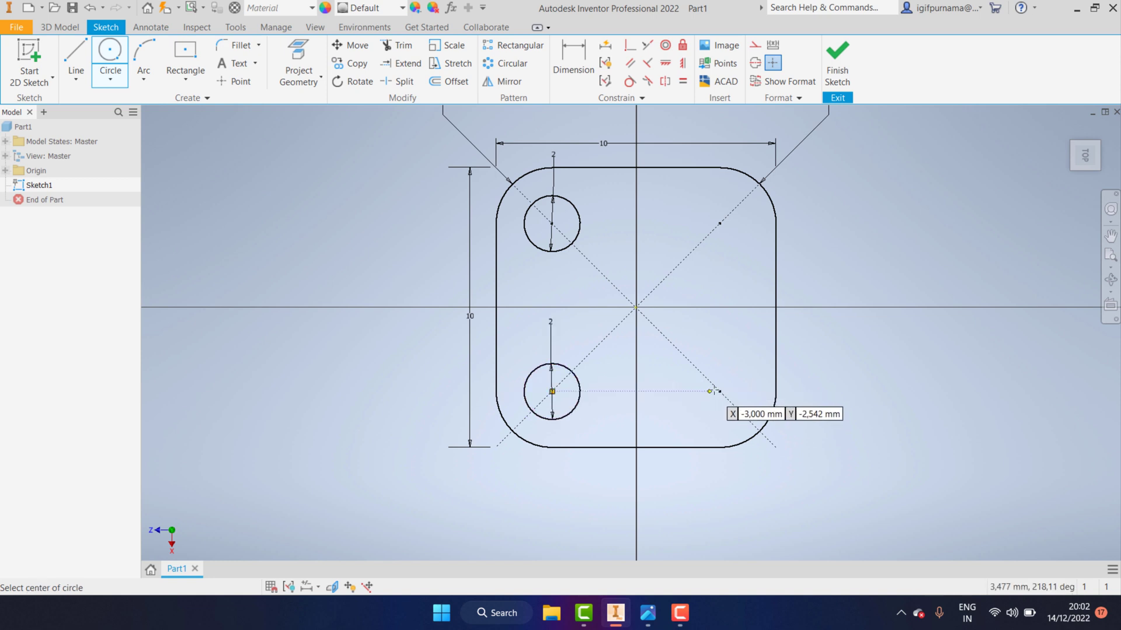
pyautogui.click(720, 392)
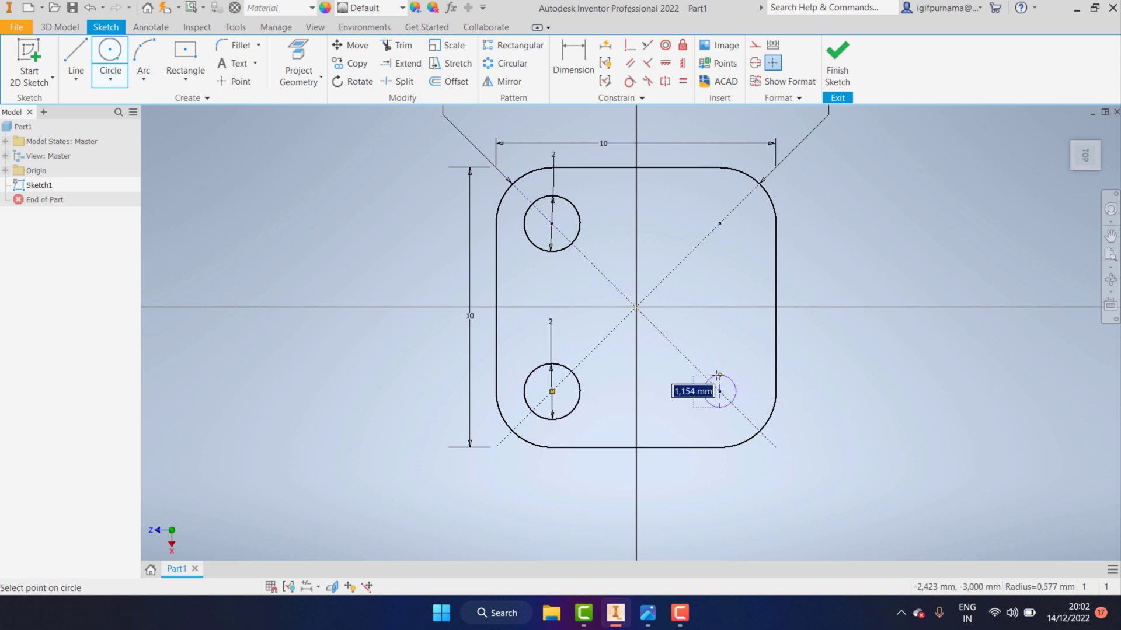
pyautogui.write('2')
pyautogui.press('Return')
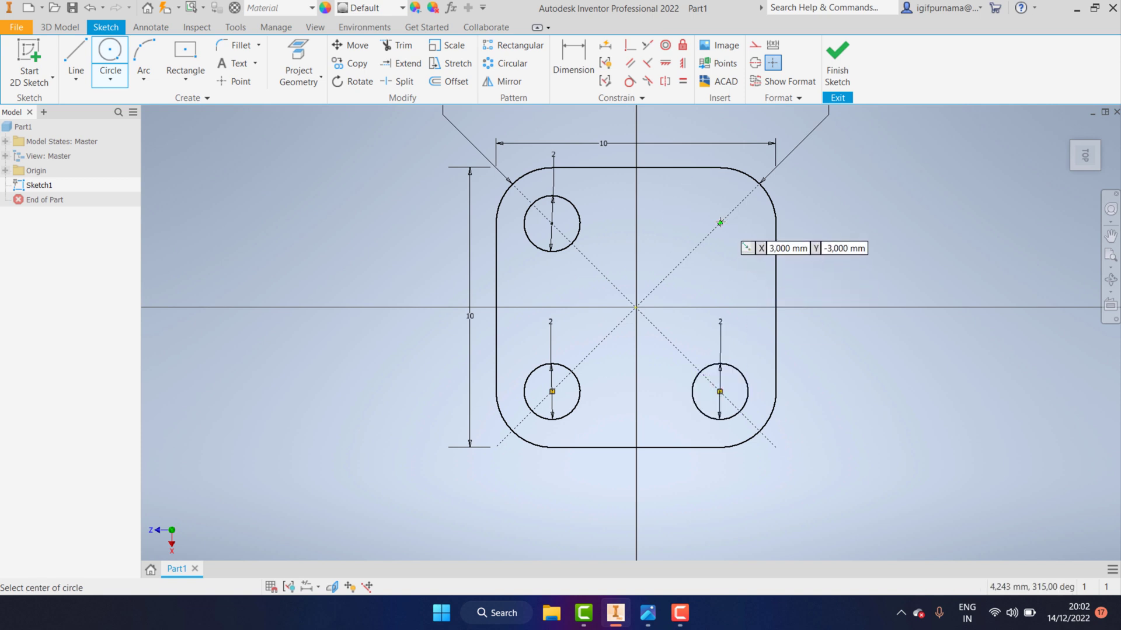
pyautogui.click(719, 223)
pyautogui.write('2')
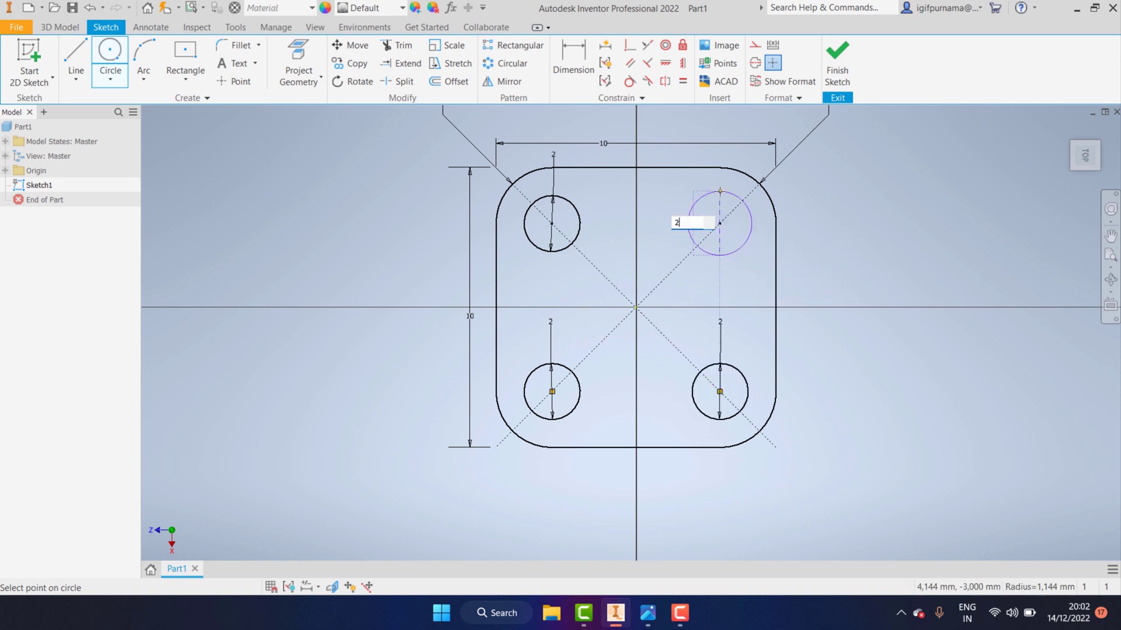
pyautogui.press('Return')
# Step: Add a Ø2 circle at the sketch origin and return to the home view
pyautogui.click(648, 613)
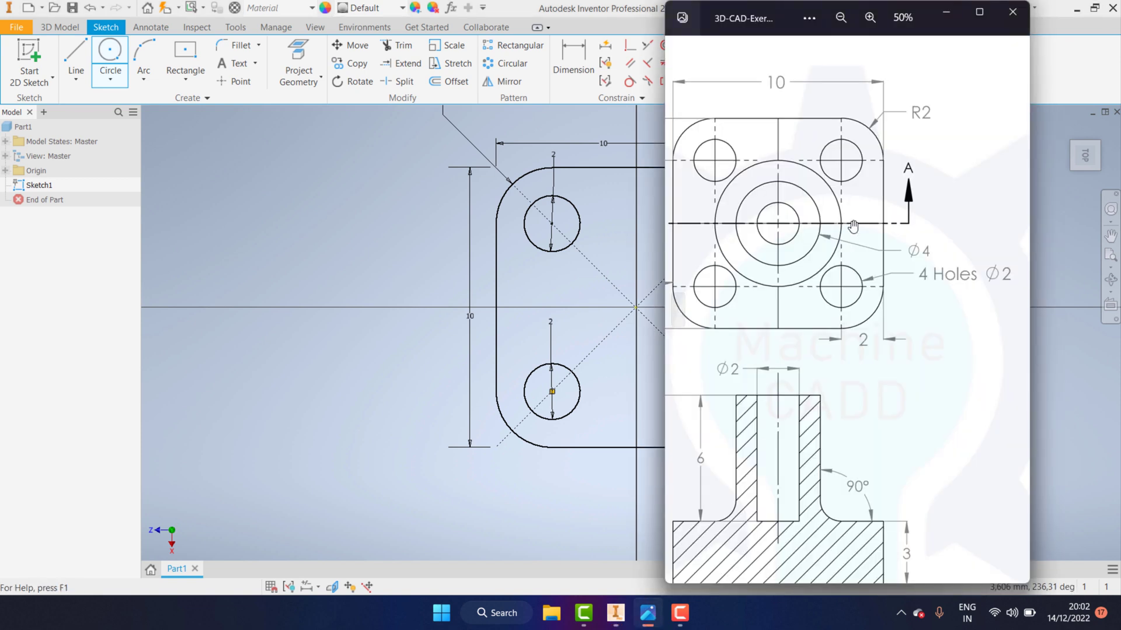
pyautogui.scroll(3, 786, 255)
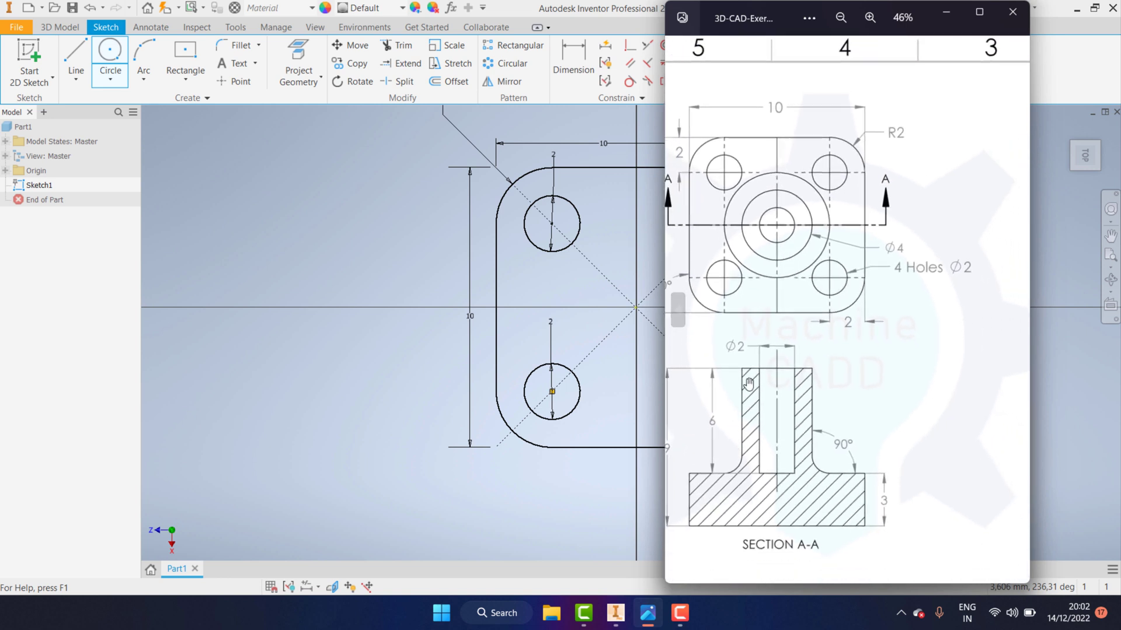
pyautogui.scroll(2, 754, 365)
pyautogui.scroll(1, 754, 365)
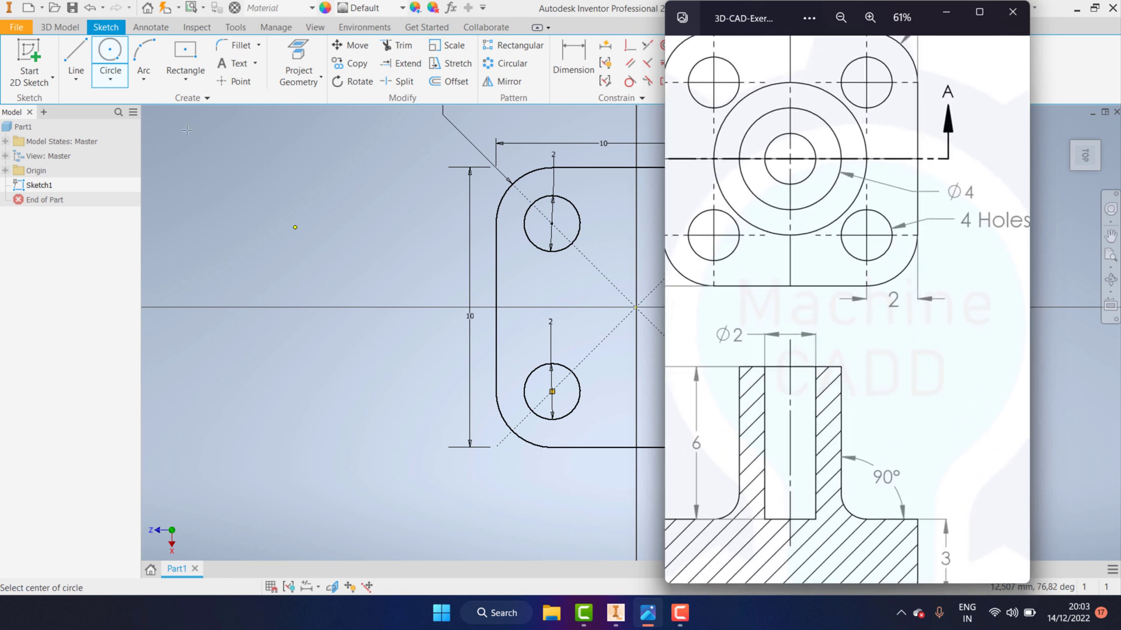
pyautogui.click(636, 307)
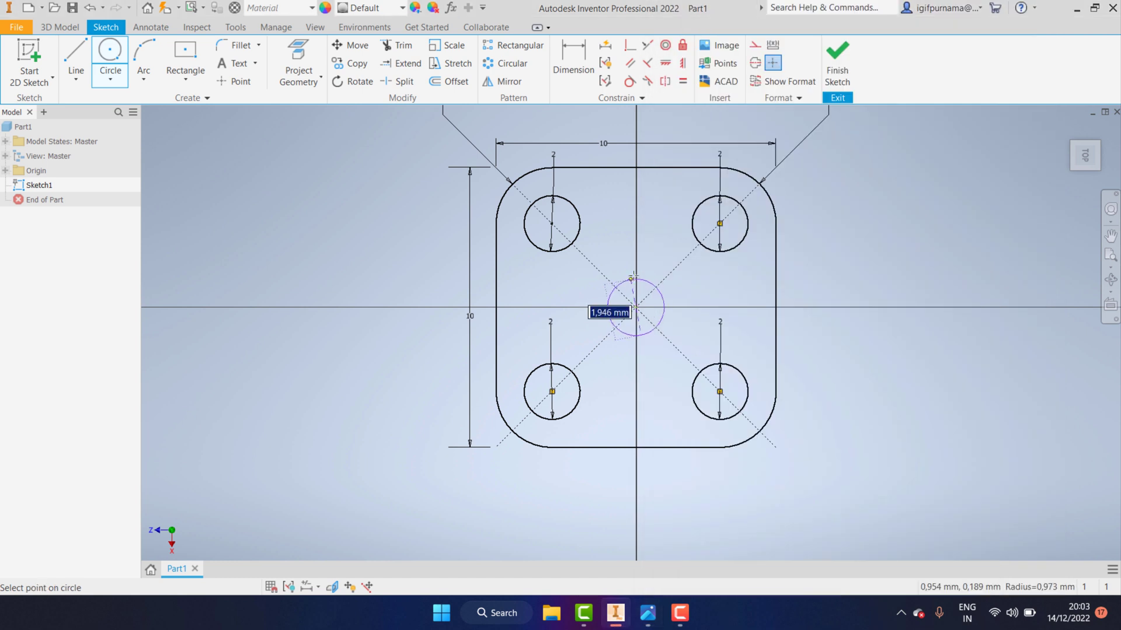
pyautogui.write('2')
pyautogui.press('Return')
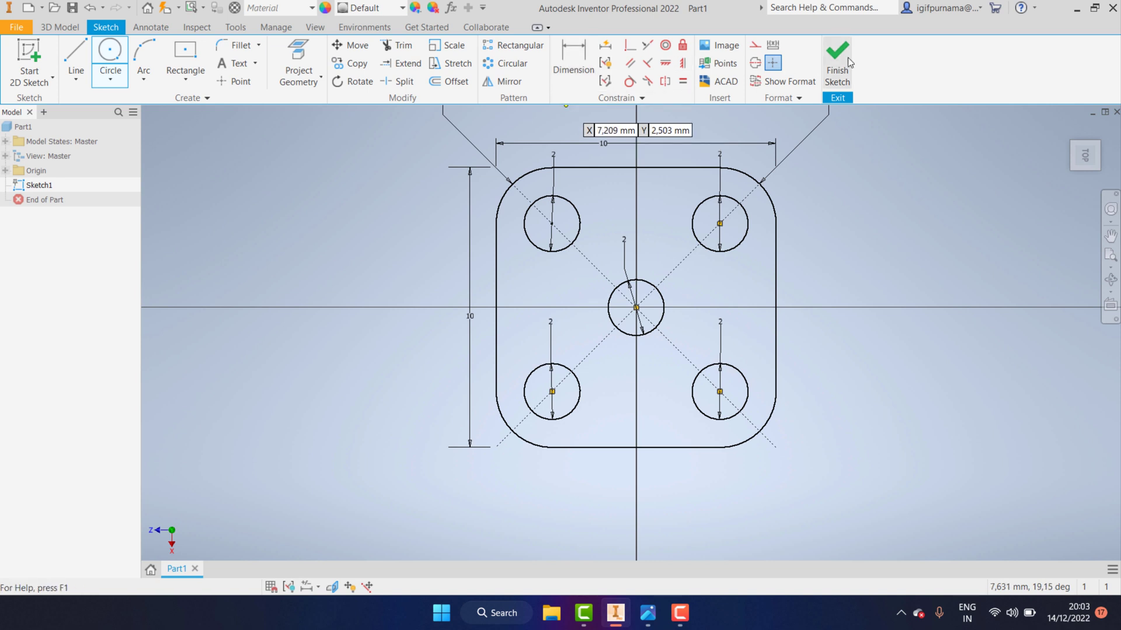
pyautogui.press('F6')
# Step: Finish Sketch1 and extrude the profile 3 mm into a plate
pyautogui.moveTo(622, 147); pyautogui.dragTo(417, 147, button='right')
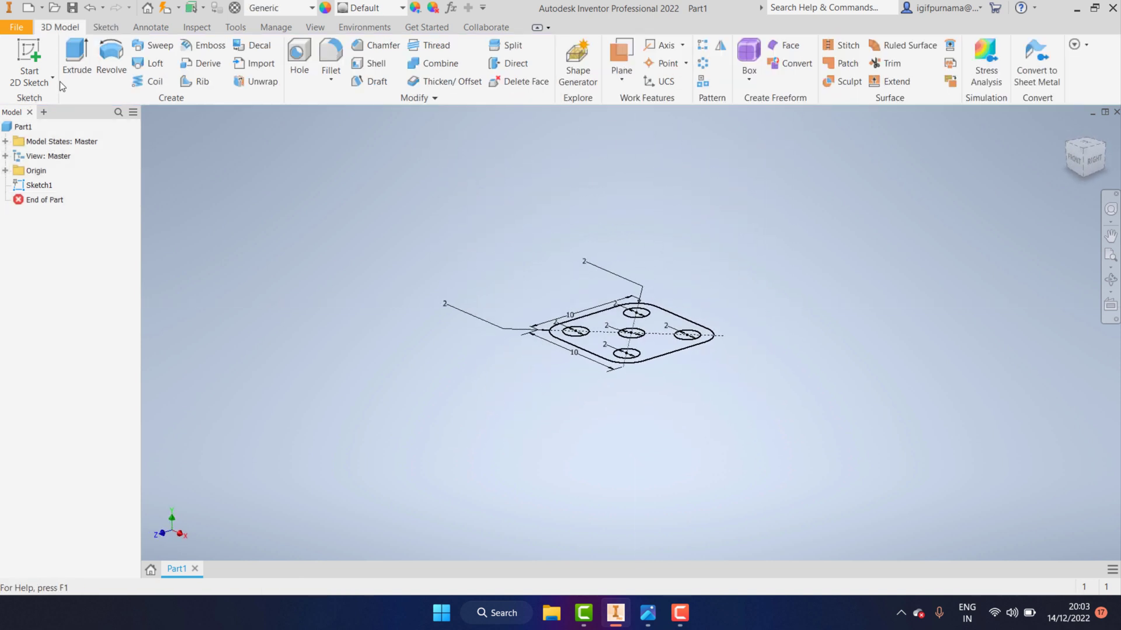
pyautogui.click(92, 71)
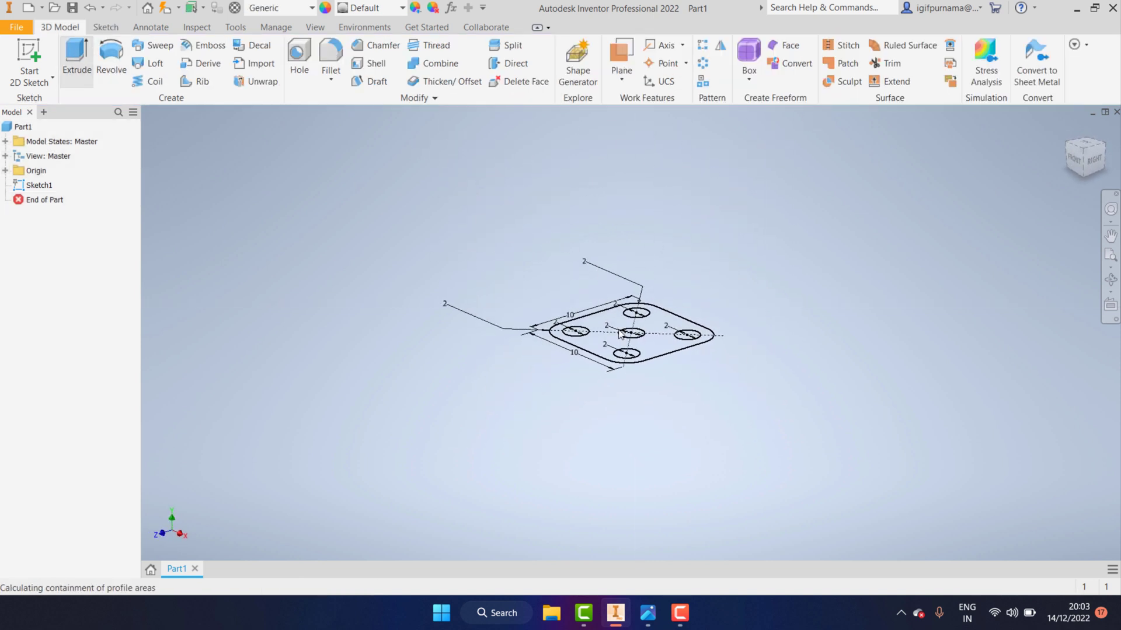
pyautogui.scroll(2, 675, 306)
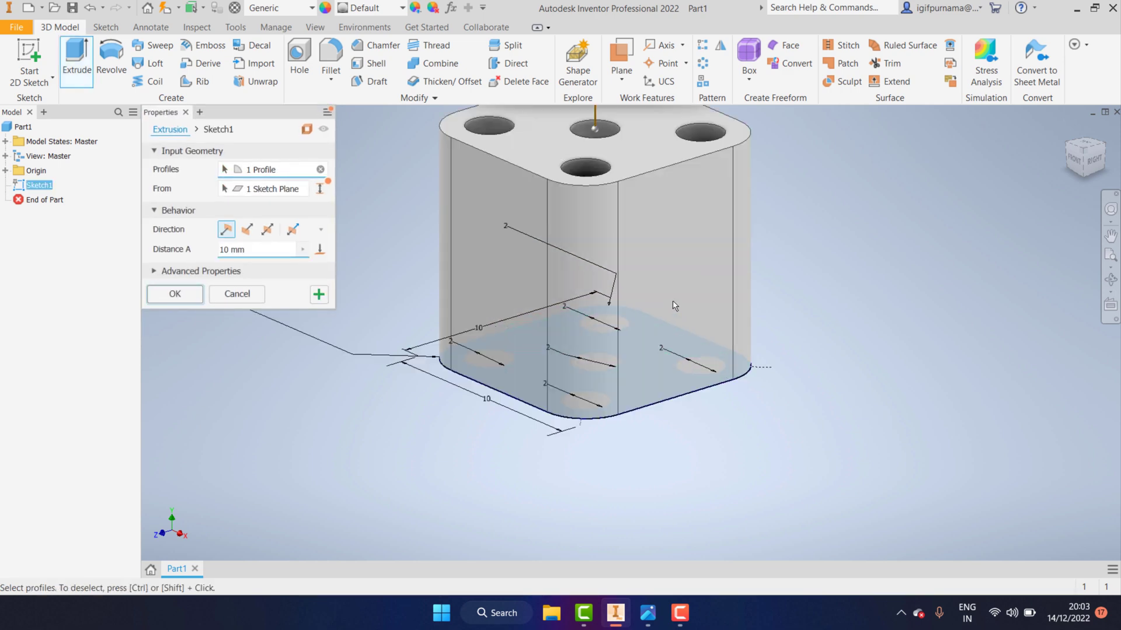
pyautogui.click(648, 613)
pyautogui.scroll(-2, 823, 392)
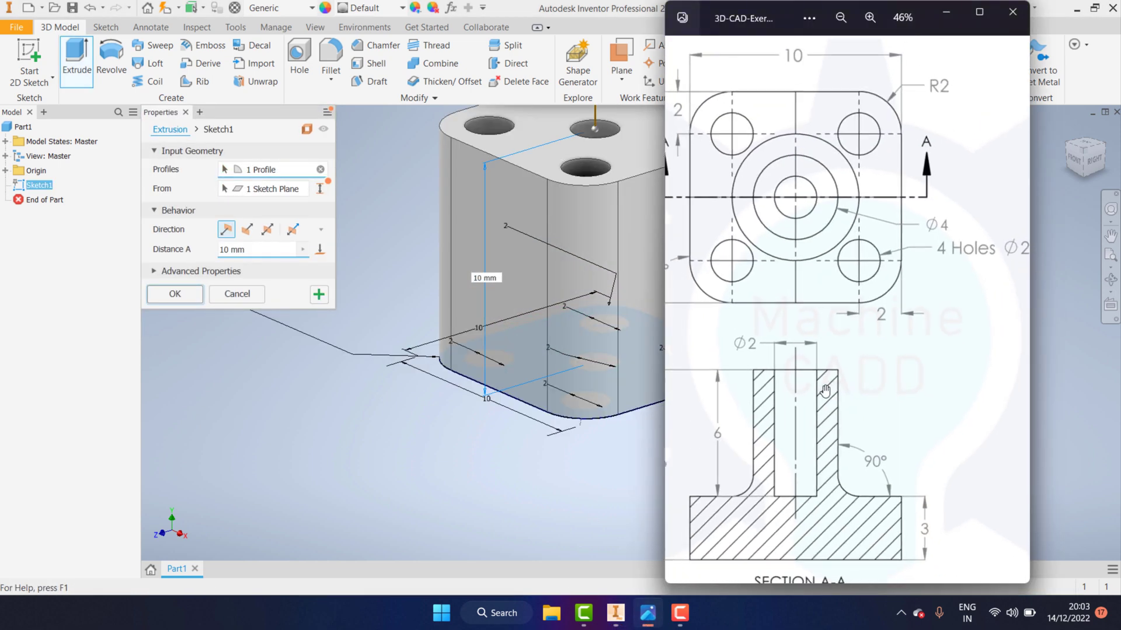
pyautogui.scroll(1, 896, 479)
pyautogui.scroll(1, 909, 445)
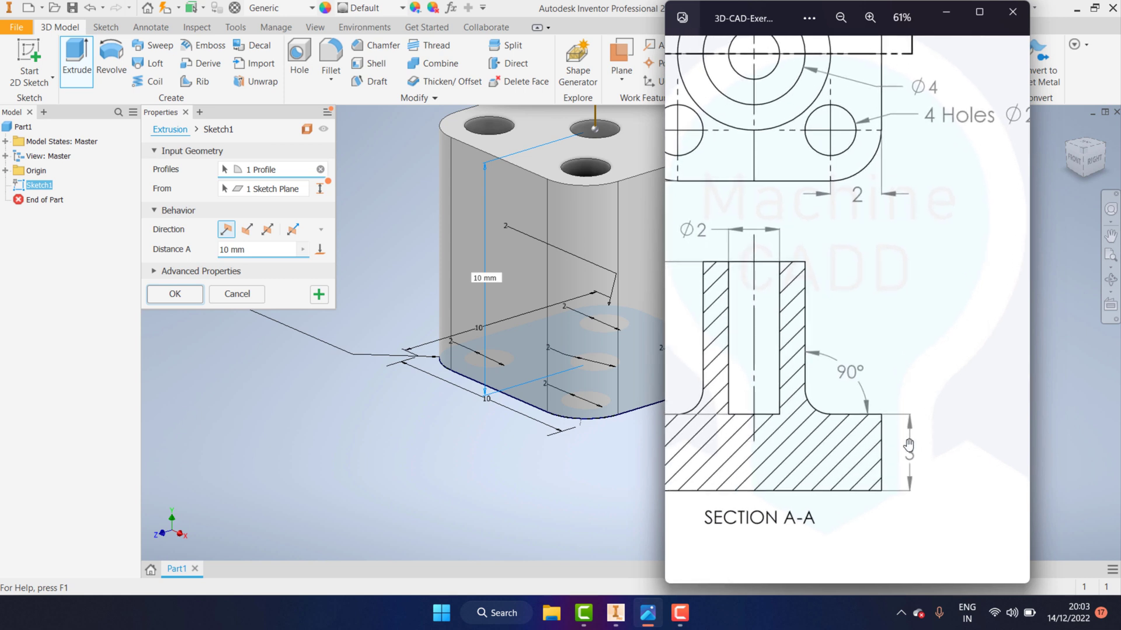
pyautogui.click(264, 251)
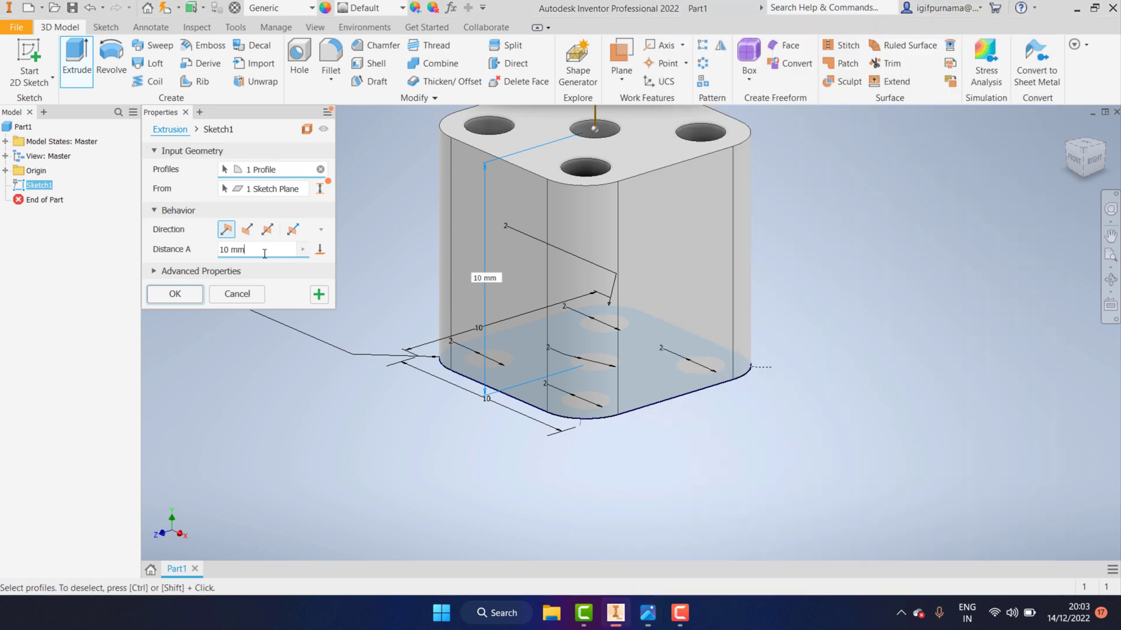
pyautogui.write('3')
pyautogui.click(188, 293)
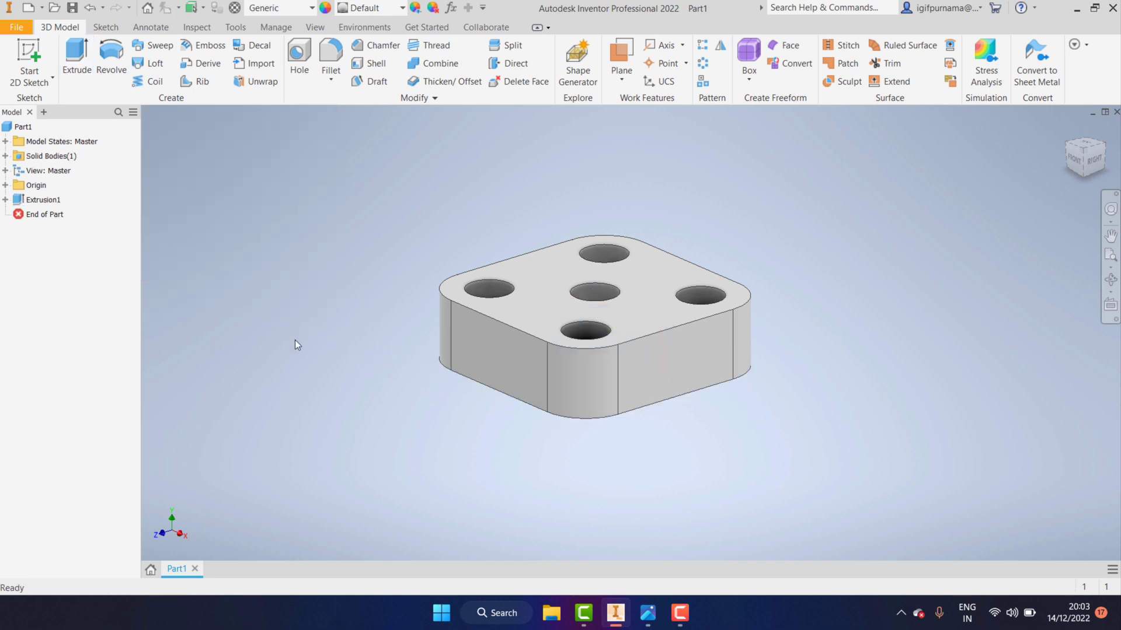
# Step: Start a new 2D sketch on the plate's top face
pyautogui.click(638, 307)
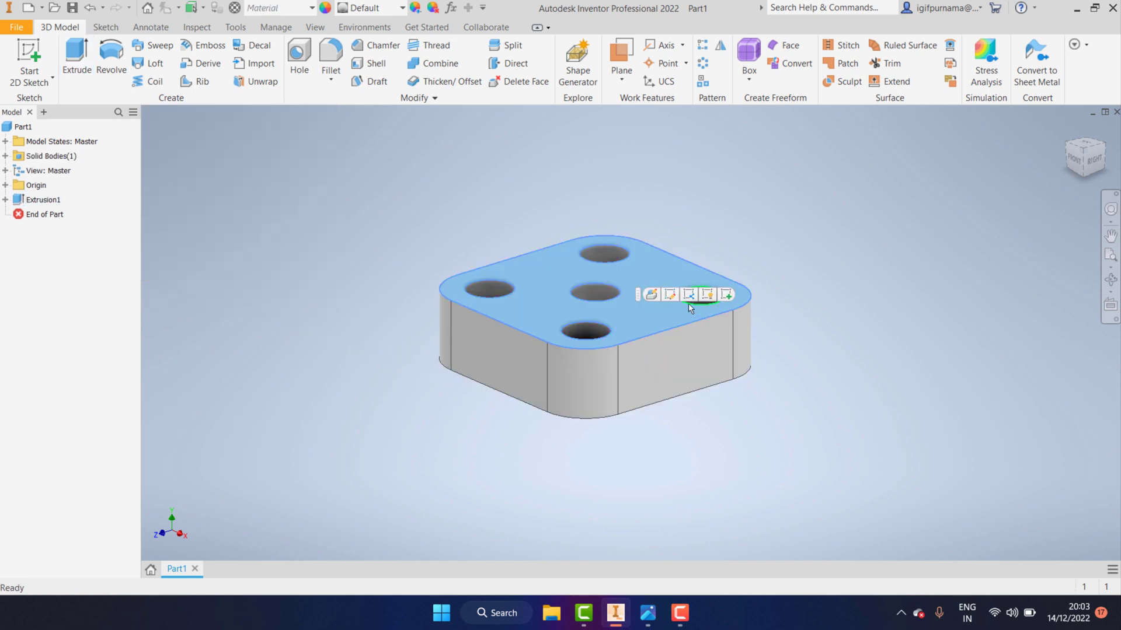
pyautogui.click(651, 295)
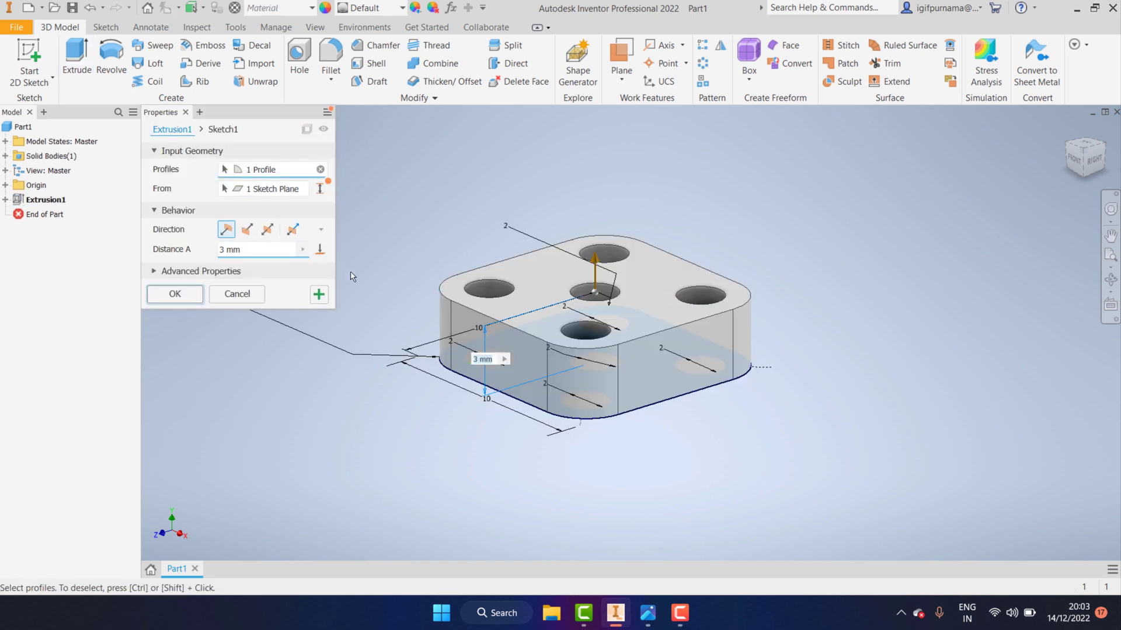
pyautogui.click(237, 295)
pyautogui.click(703, 305)
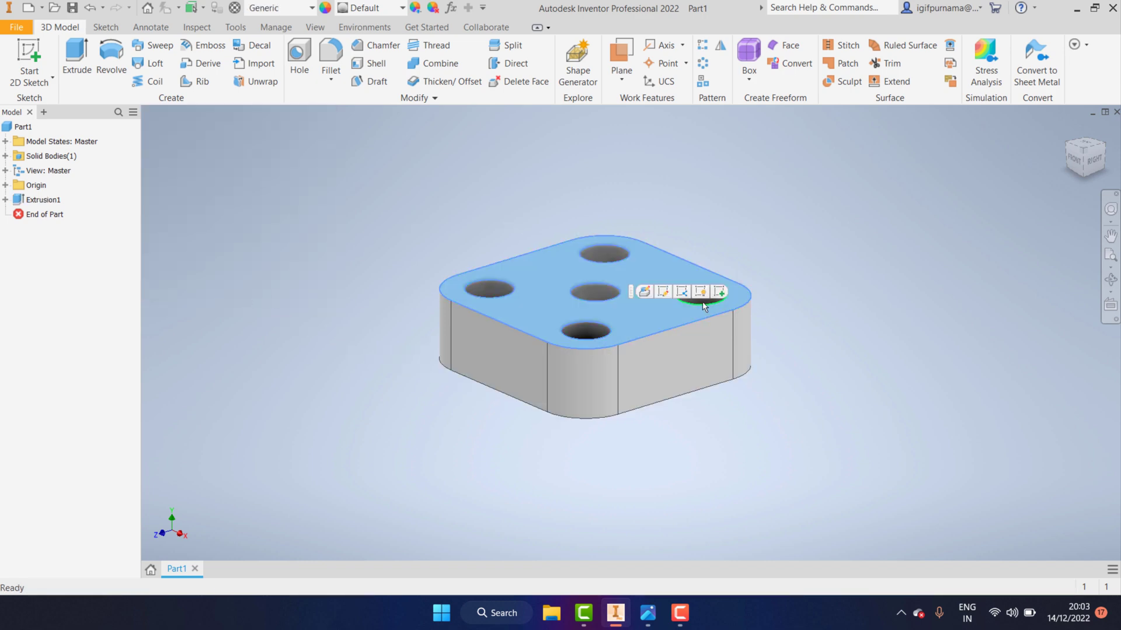
pyautogui.click(716, 293)
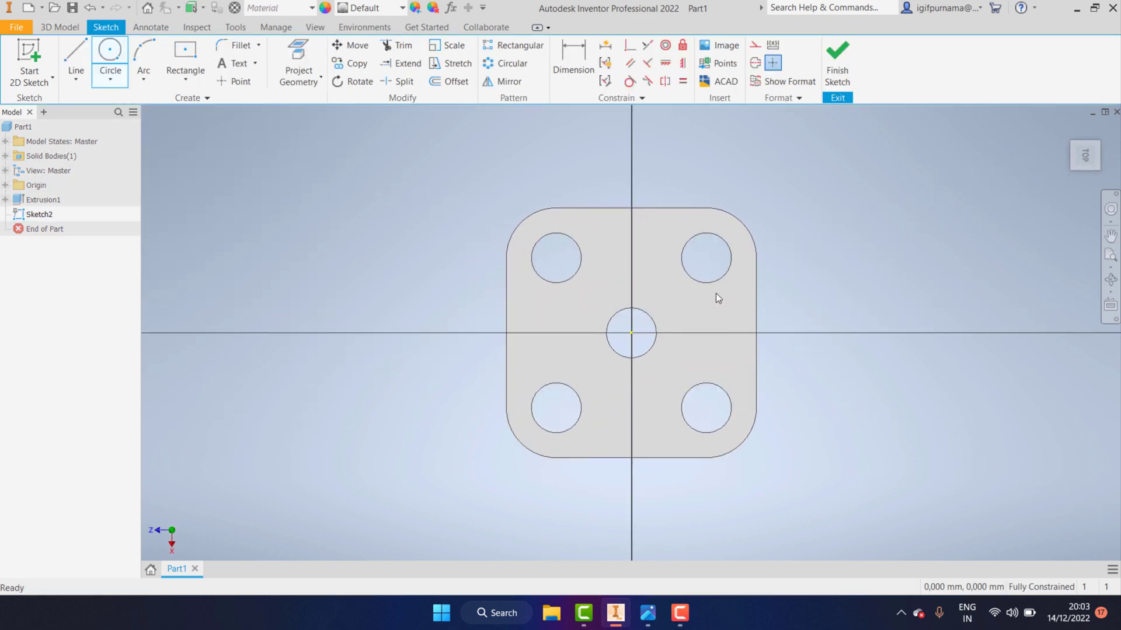
# Step: Bring up the reference drawing and zoom to read the boss dimensions
pyautogui.click(648, 614)
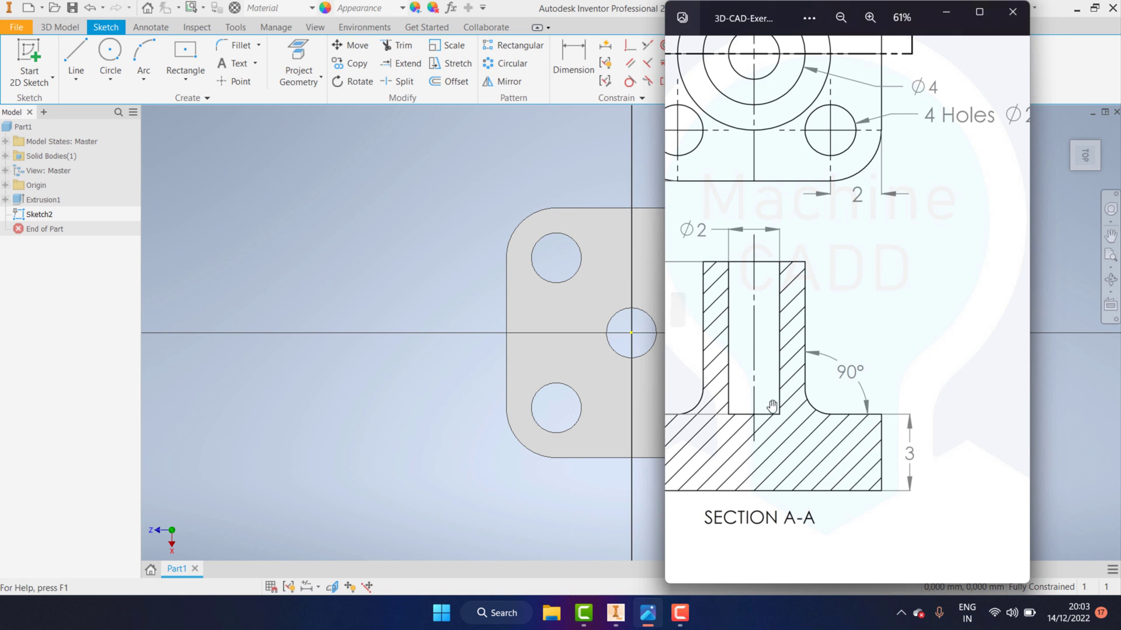
pyautogui.scroll(-1, 776, 431)
pyautogui.scroll(-1, 775, 430)
pyautogui.scroll(-1, 775, 431)
pyautogui.scroll(-1, 777, 408)
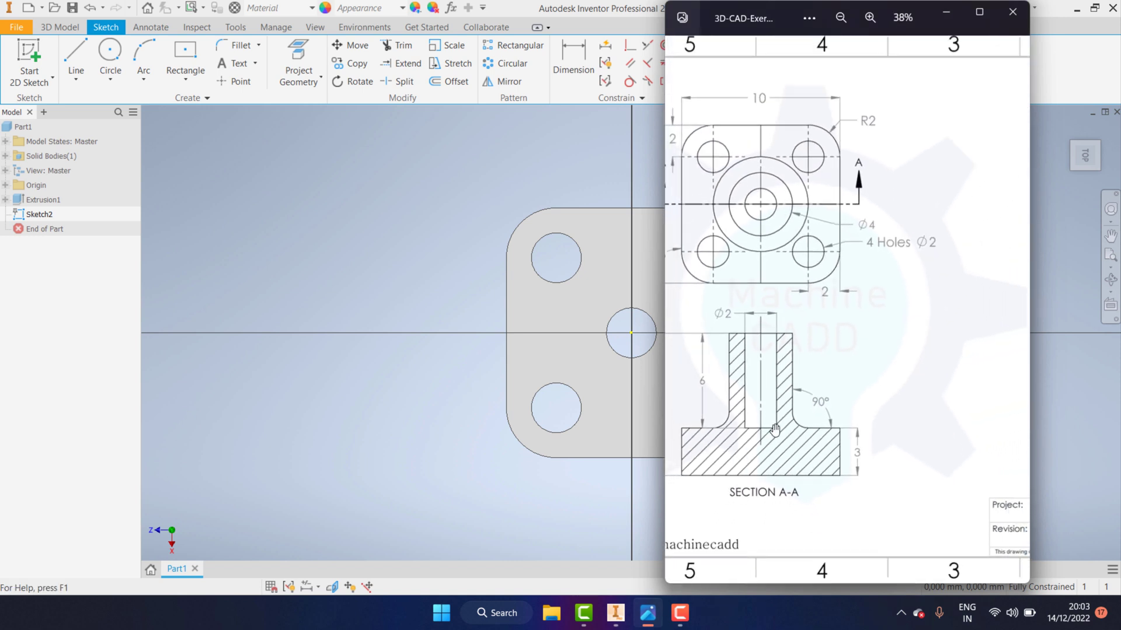
pyautogui.scroll(1, 791, 222)
pyautogui.scroll(1, 790, 224)
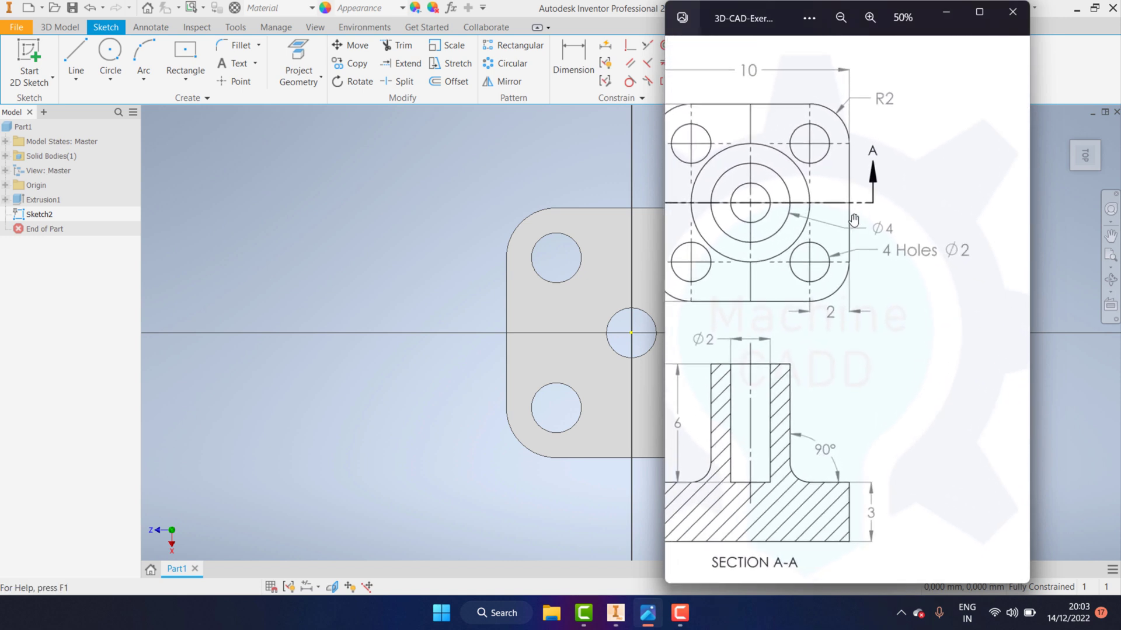
# Step: Draw a Ø4 circle centred on the sketch origin, then reopen the reference drawing
pyautogui.click(562, 163)
pyautogui.click(110, 52)
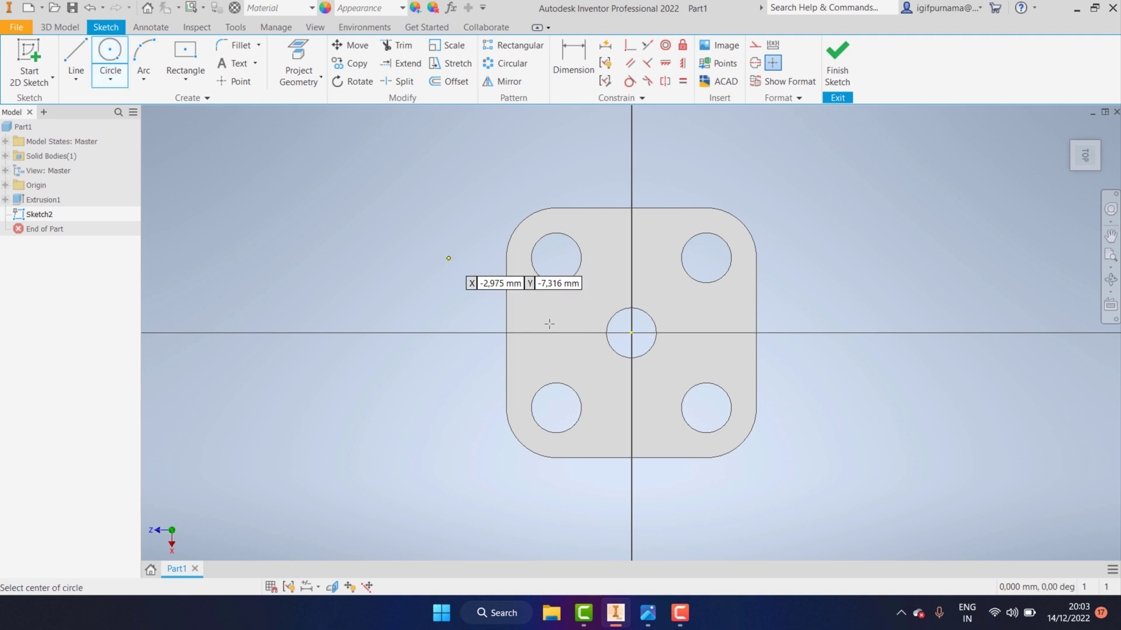
pyautogui.click(631, 333)
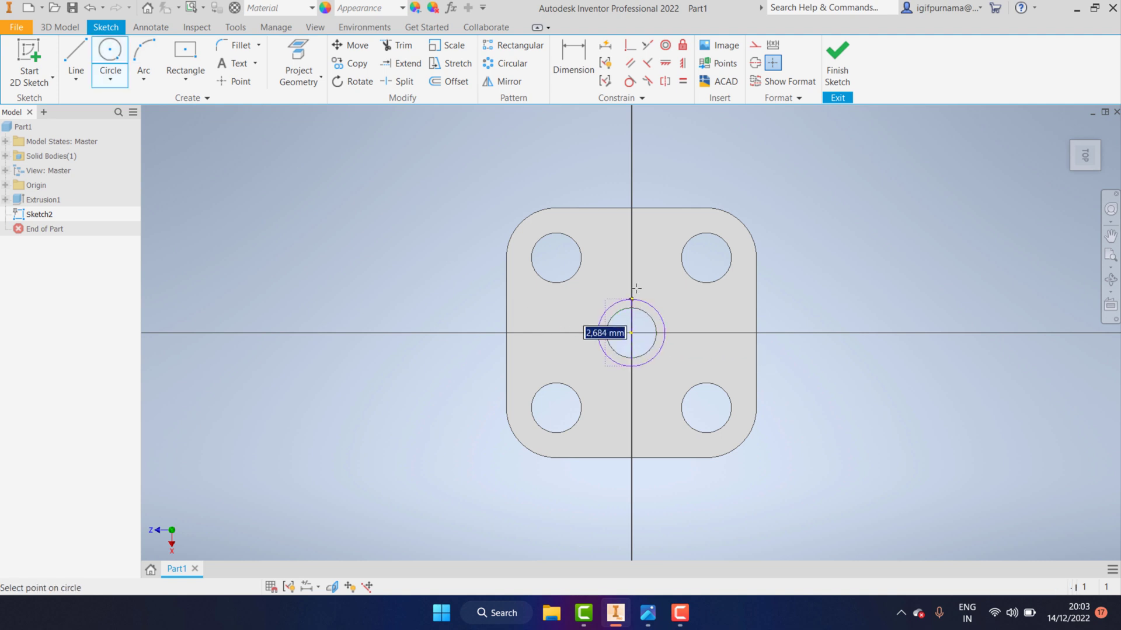
pyautogui.write('4')
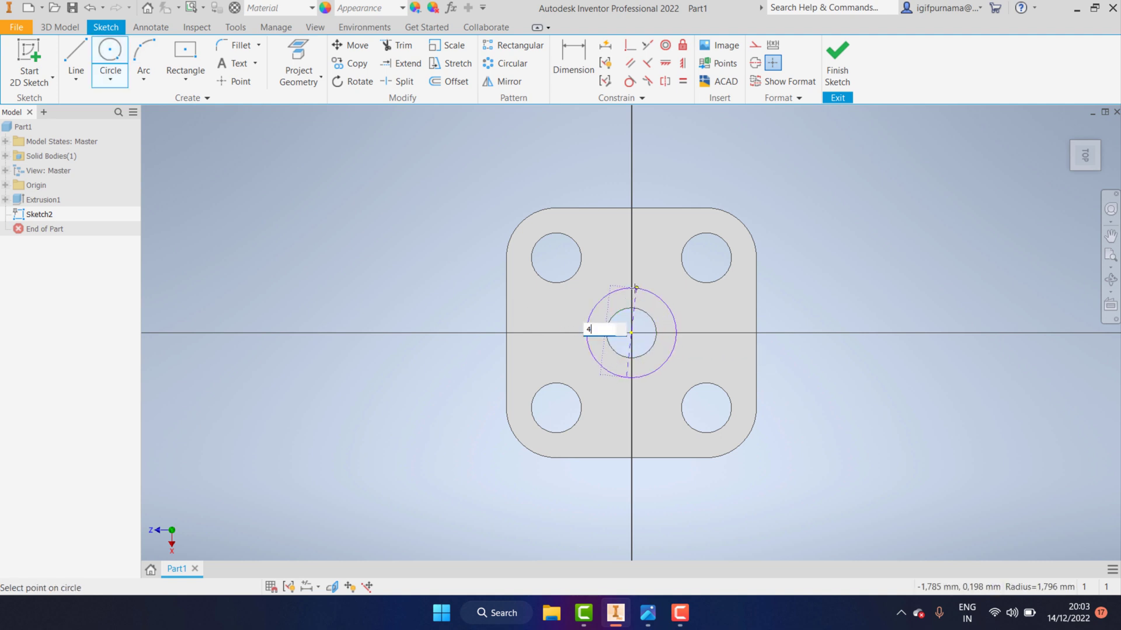
pyautogui.press('Return')
pyautogui.click(648, 613)
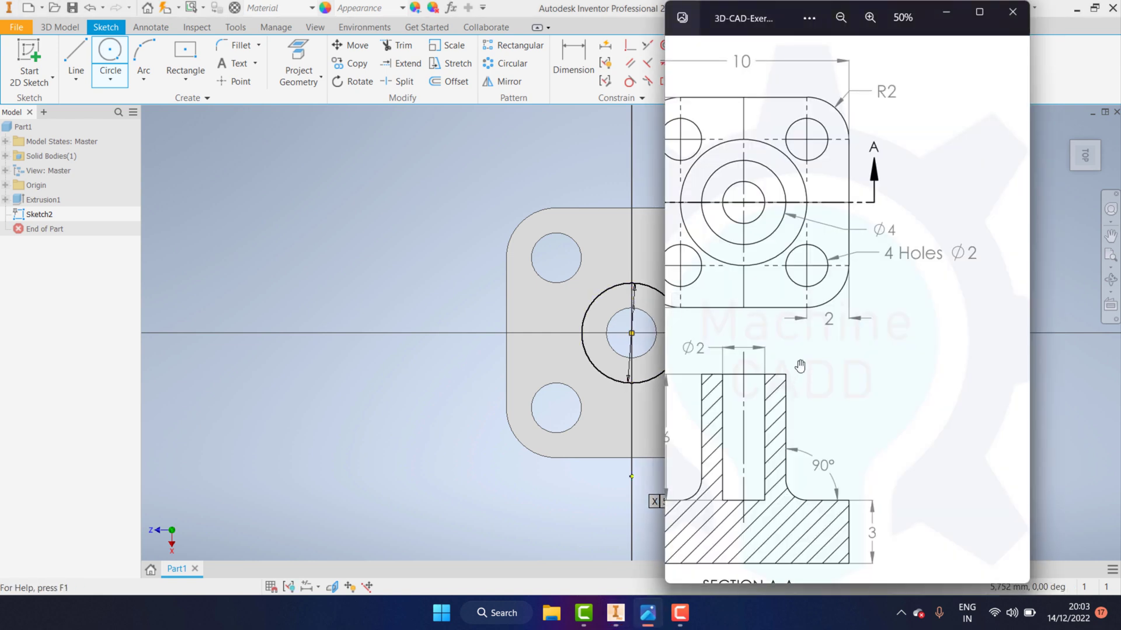
# Step: Zoom in and out on the reference drawing's top view and Section A-A dimensions
pyautogui.scroll(-2, 859, 259)
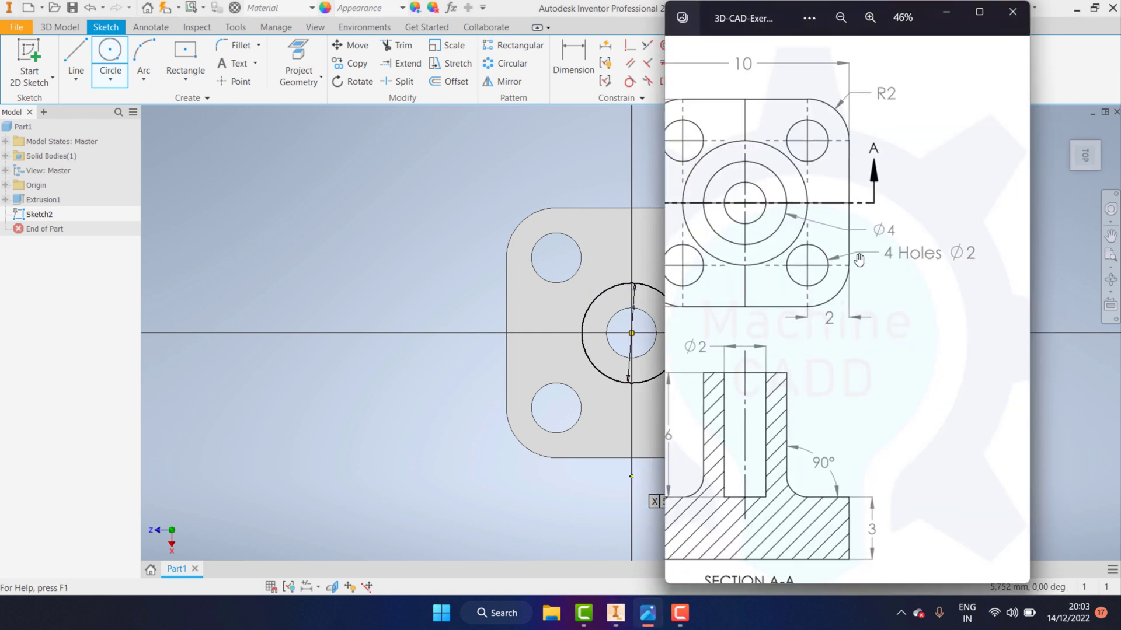
pyautogui.scroll(-2, 859, 259)
pyautogui.scroll(-1, 859, 260)
pyautogui.scroll(-2, 858, 258)
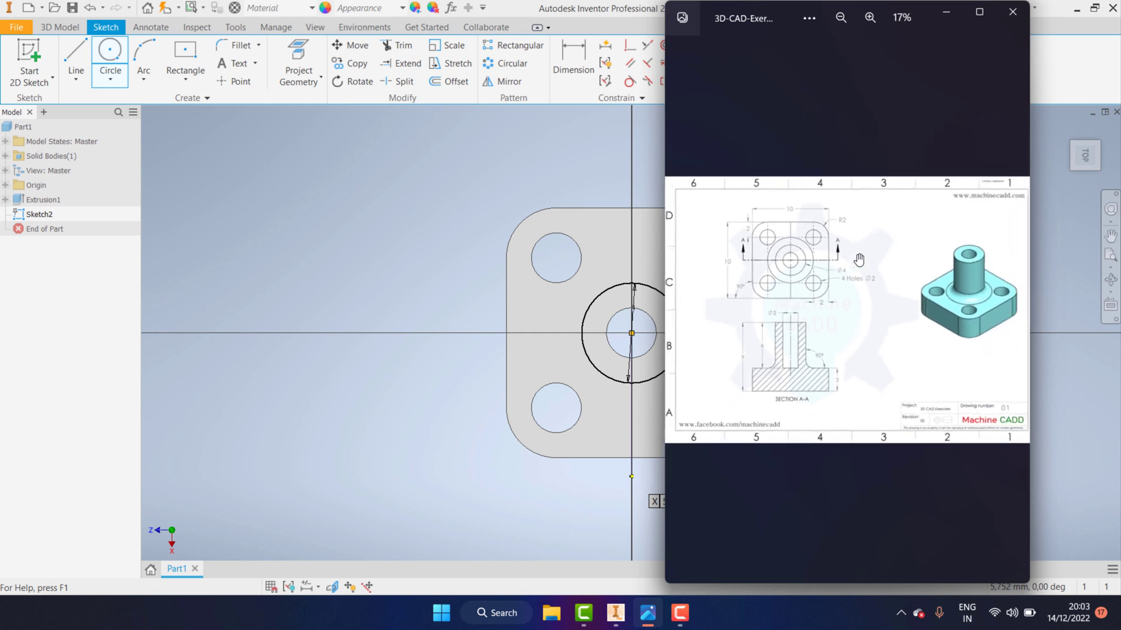
pyautogui.scroll(2, 856, 258)
pyautogui.scroll(1, 855, 257)
pyautogui.scroll(1, 778, 173)
pyautogui.scroll(1, 778, 173)
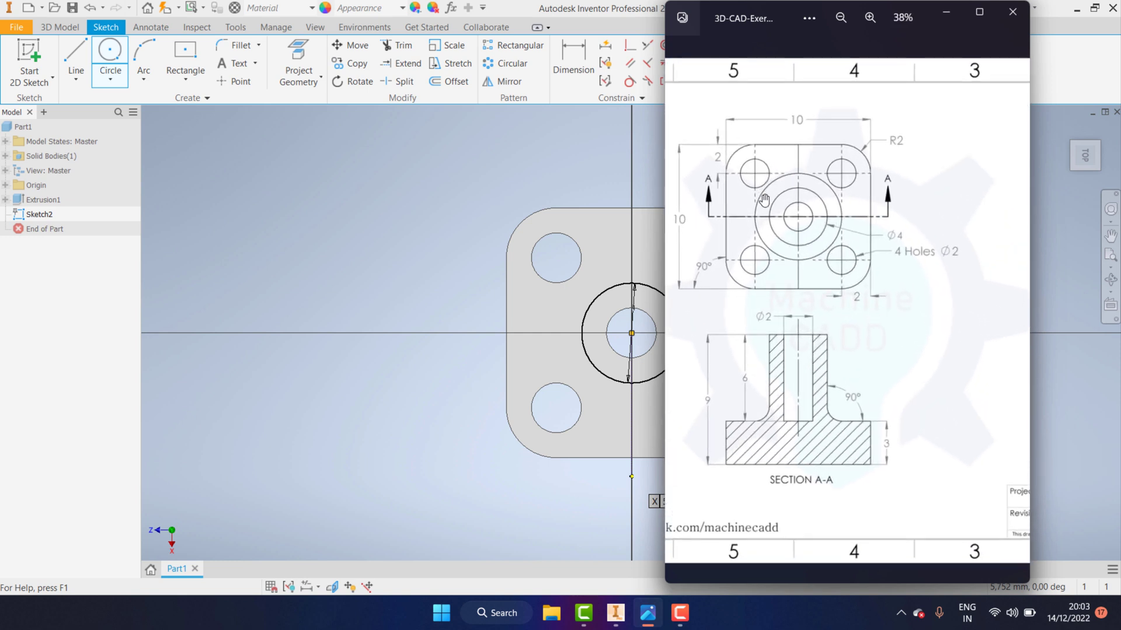
pyautogui.scroll(2, 767, 200)
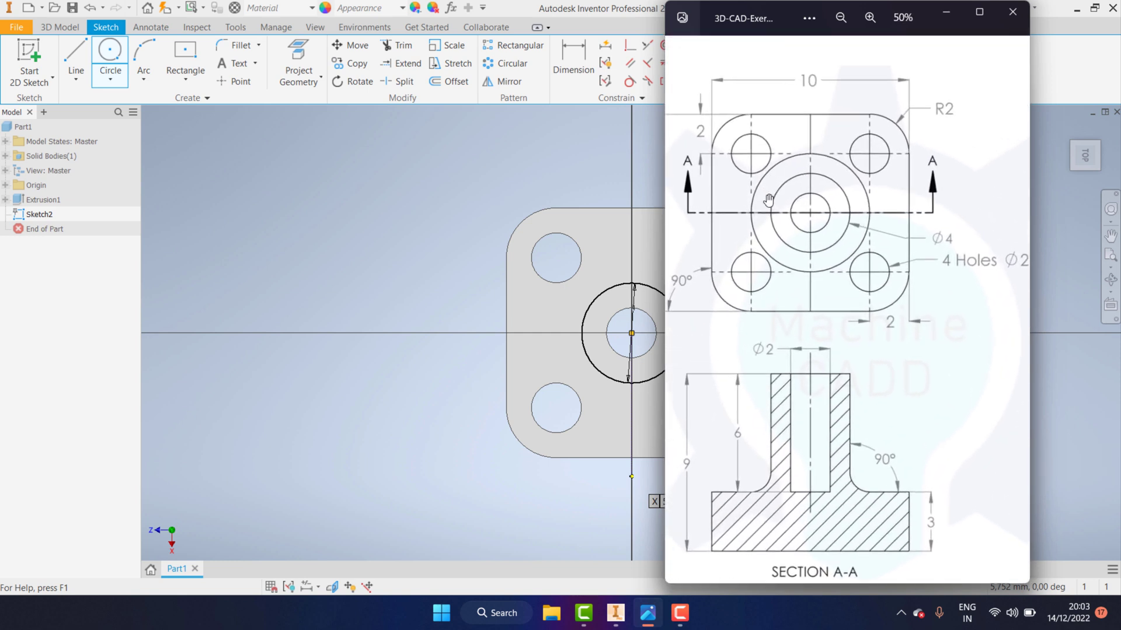
pyautogui.scroll(1, 768, 200)
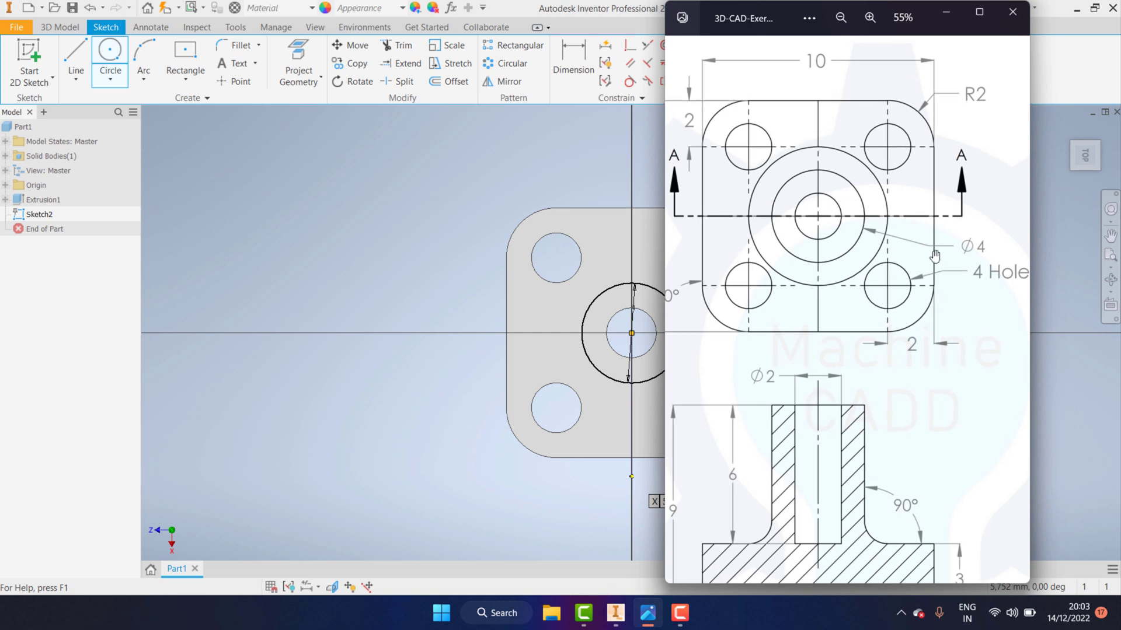
pyautogui.scroll(-3, 890, 236)
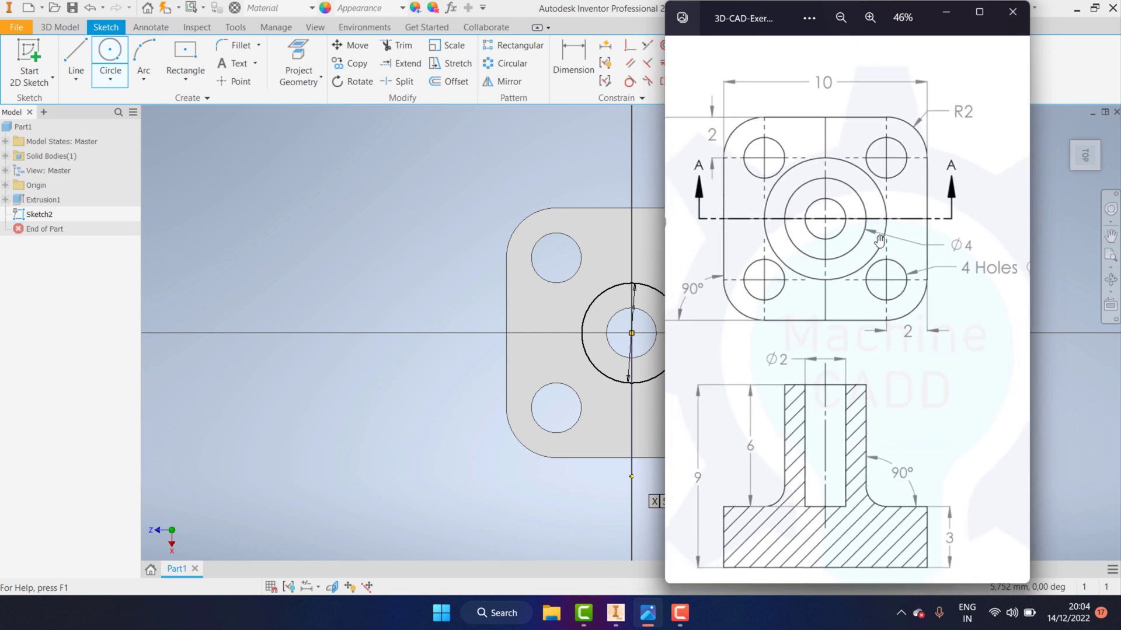
pyautogui.scroll(-2, 872, 243)
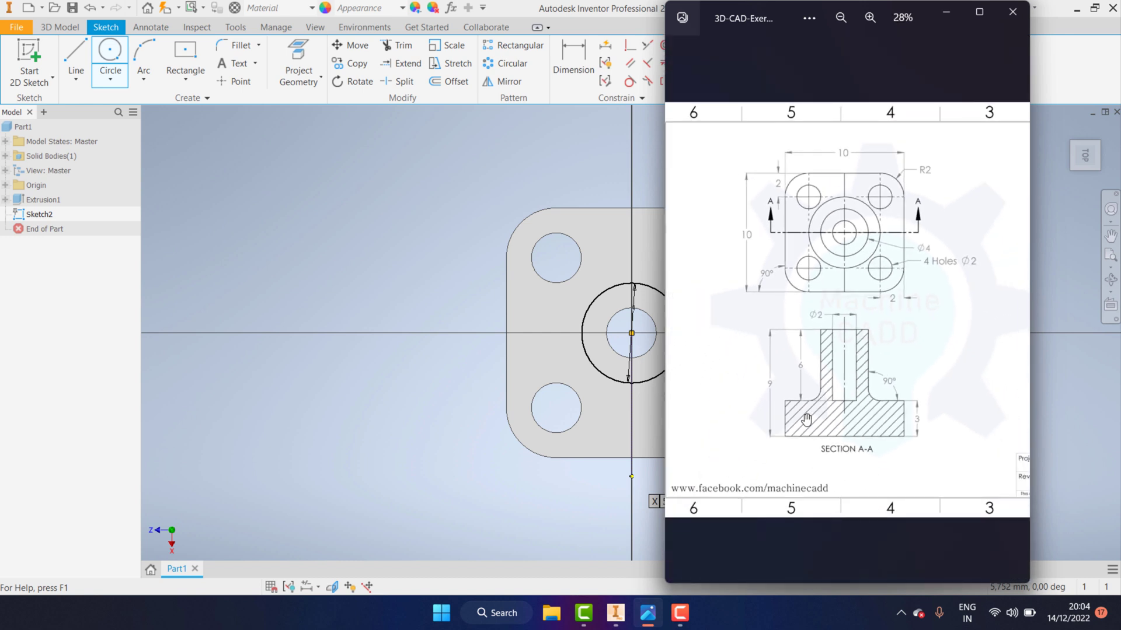
pyautogui.scroll(-3, 807, 419)
pyautogui.scroll(2, 850, 378)
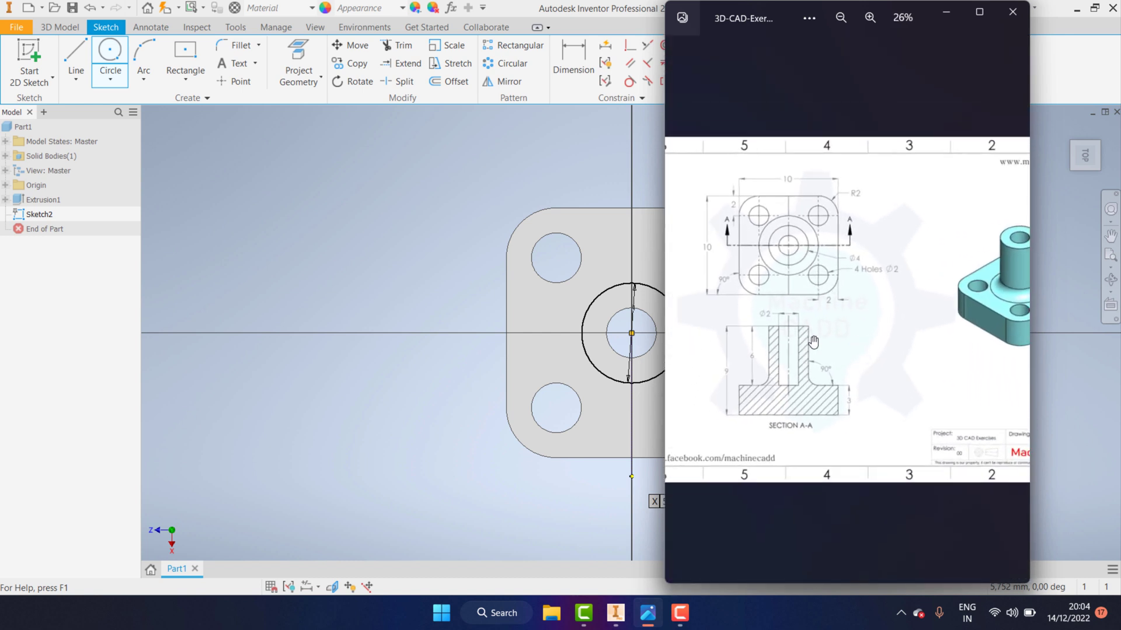
pyautogui.scroll(2, 841, 380)
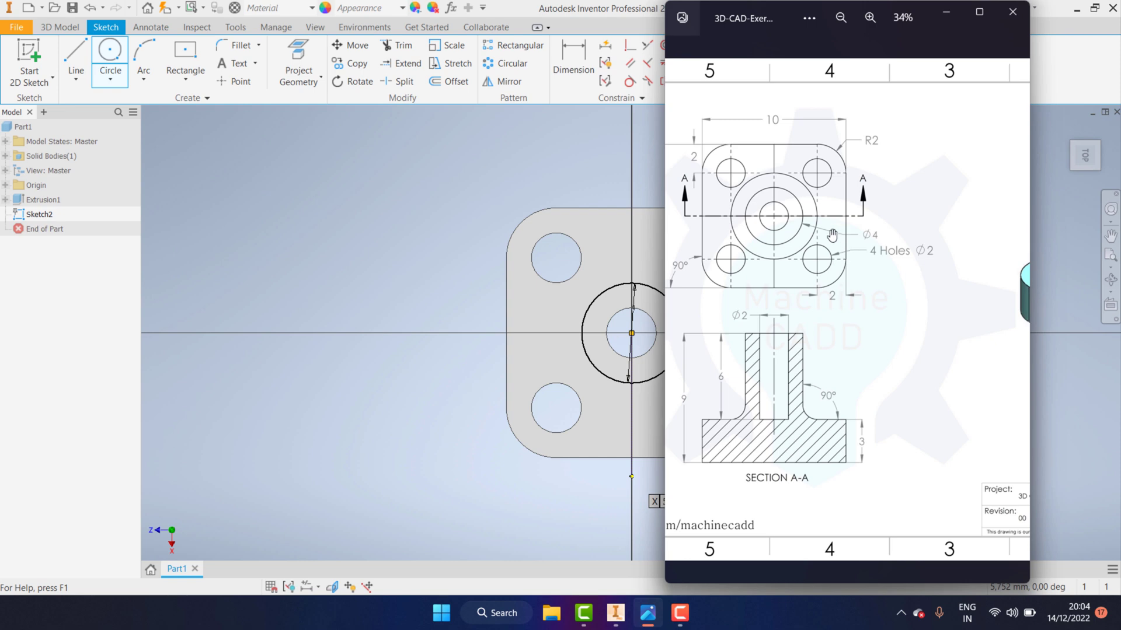
pyautogui.scroll(1, 860, 257)
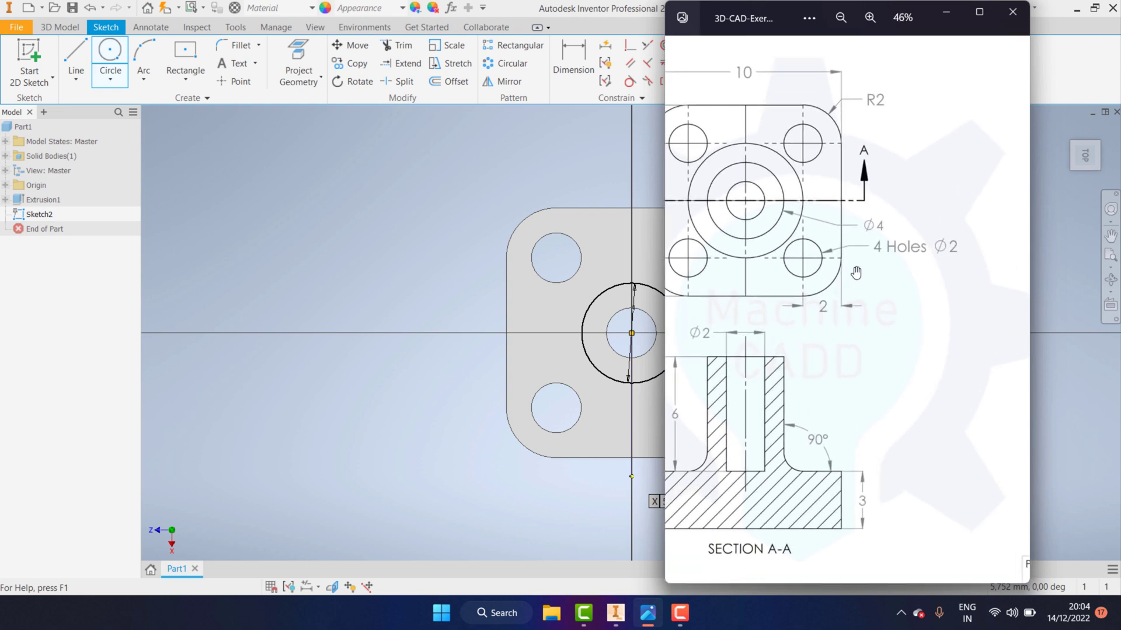
pyautogui.scroll(-2, 855, 260)
pyautogui.scroll(-1, 849, 264)
pyautogui.scroll(2, 842, 270)
pyautogui.scroll(1, 838, 266)
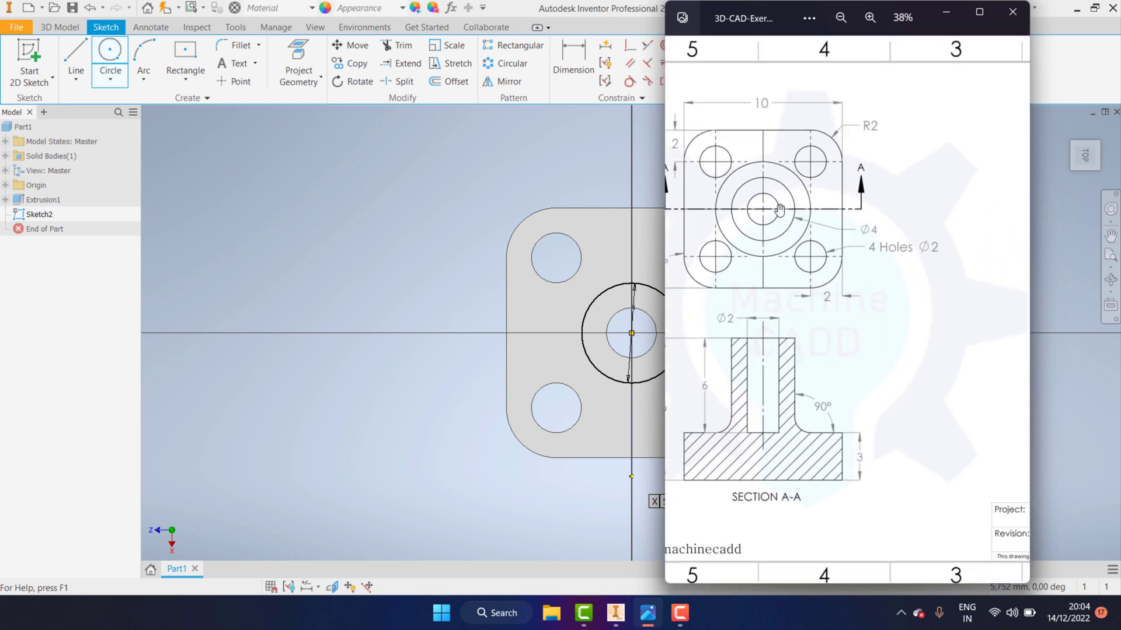
pyautogui.scroll(-1, 820, 251)
pyautogui.scroll(-2, 800, 240)
pyautogui.scroll(3, 771, 219)
pyautogui.scroll(2, 771, 222)
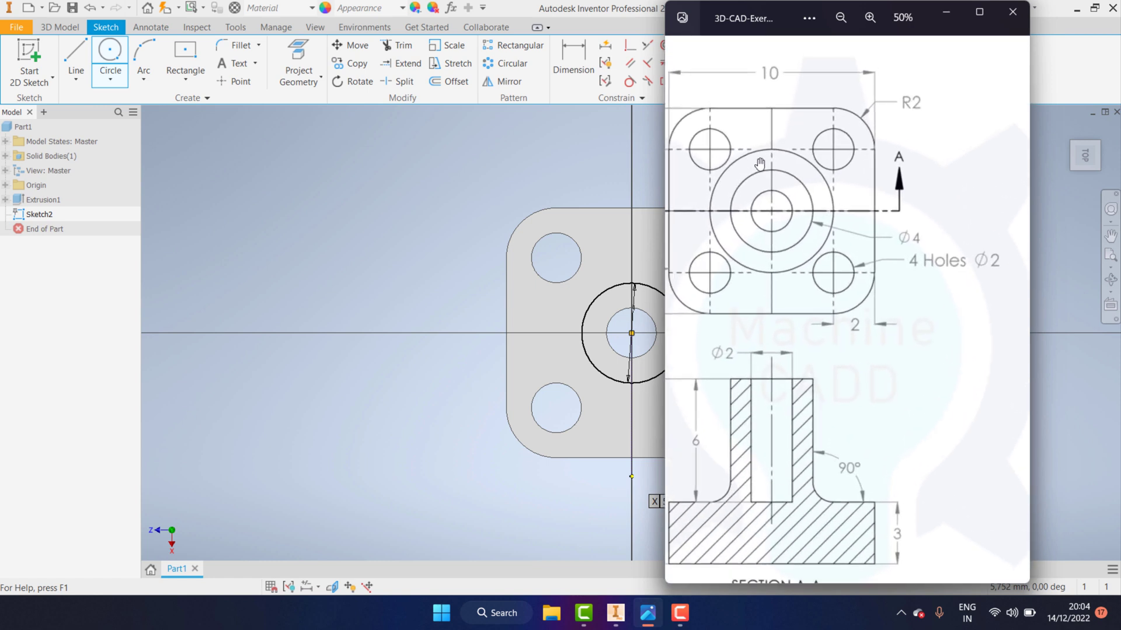
pyautogui.scroll(-1, 779, 251)
pyautogui.scroll(-1, 785, 268)
pyautogui.scroll(-2, 786, 273)
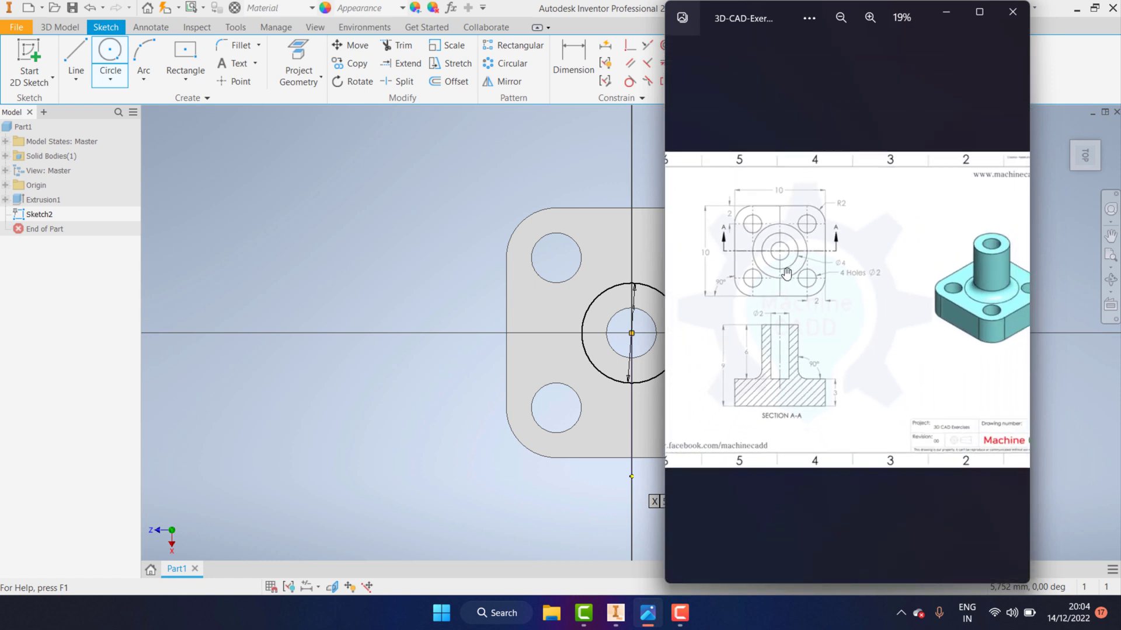
pyautogui.scroll(1, 764, 251)
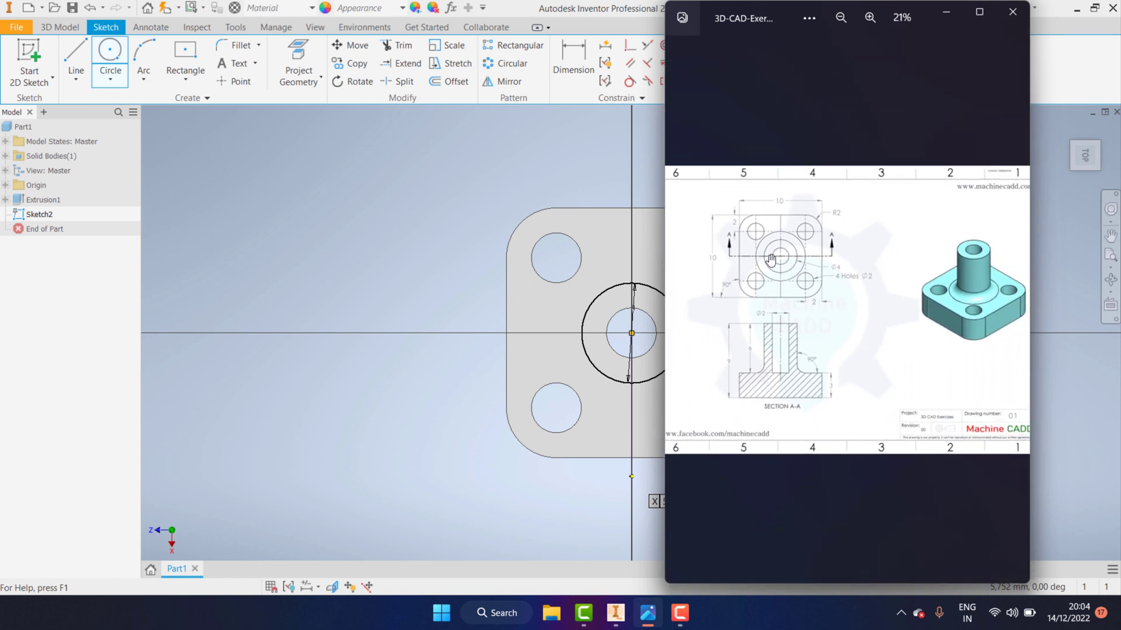
pyautogui.scroll(1, 777, 245)
pyautogui.scroll(1, 794, 237)
pyautogui.scroll(1, 814, 230)
pyautogui.scroll(1, 817, 216)
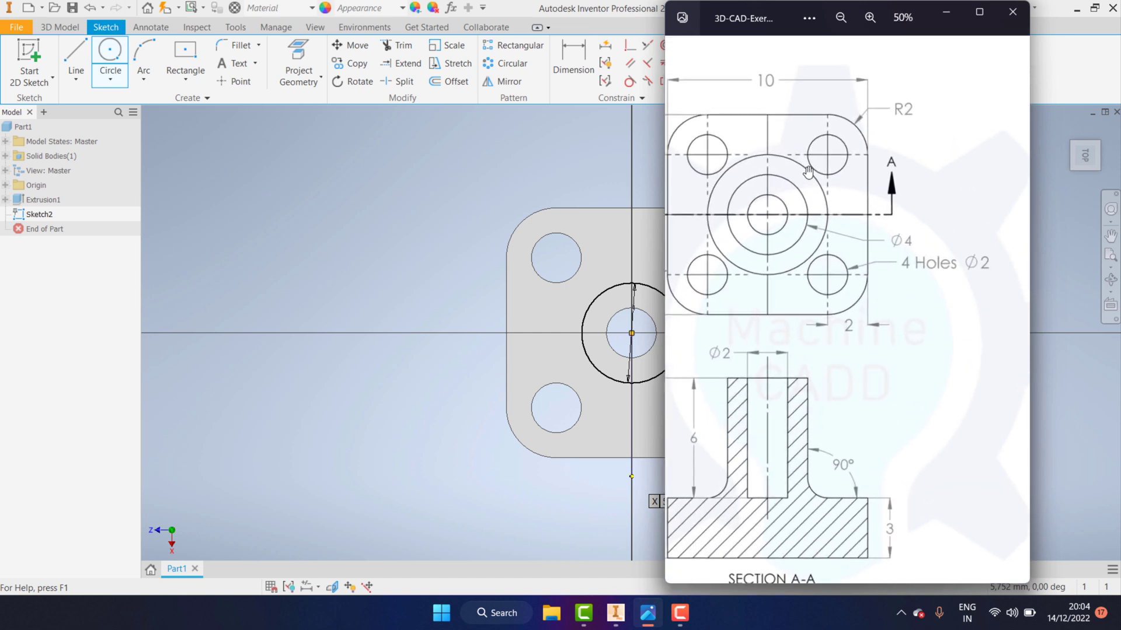
pyautogui.scroll(1, 808, 186)
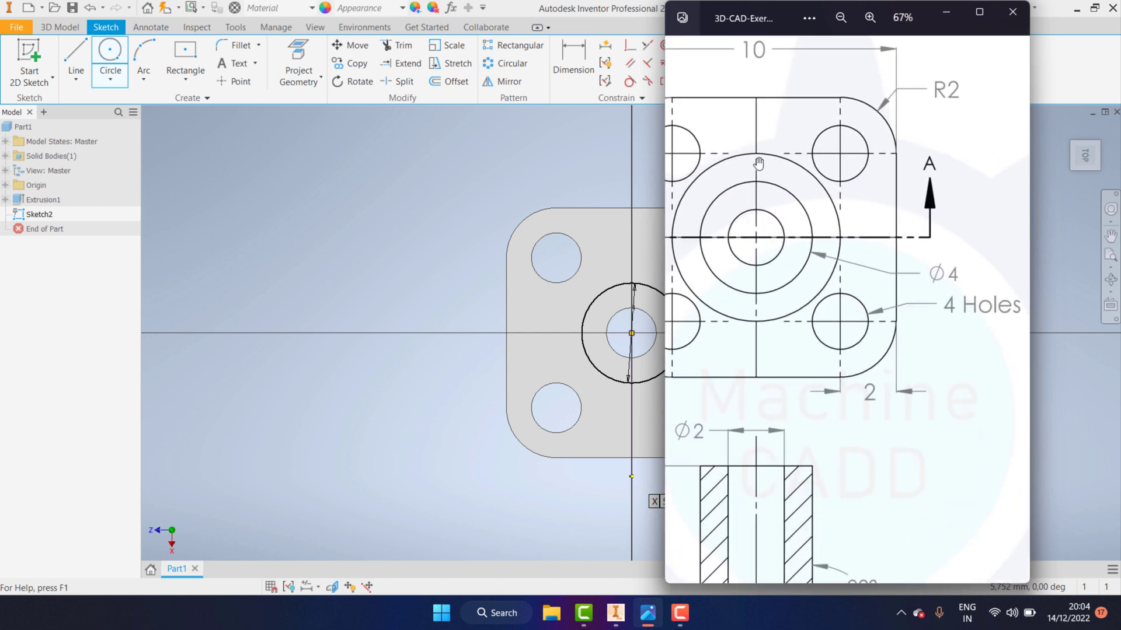
pyautogui.scroll(-1, 835, 248)
pyautogui.scroll(-1, 843, 450)
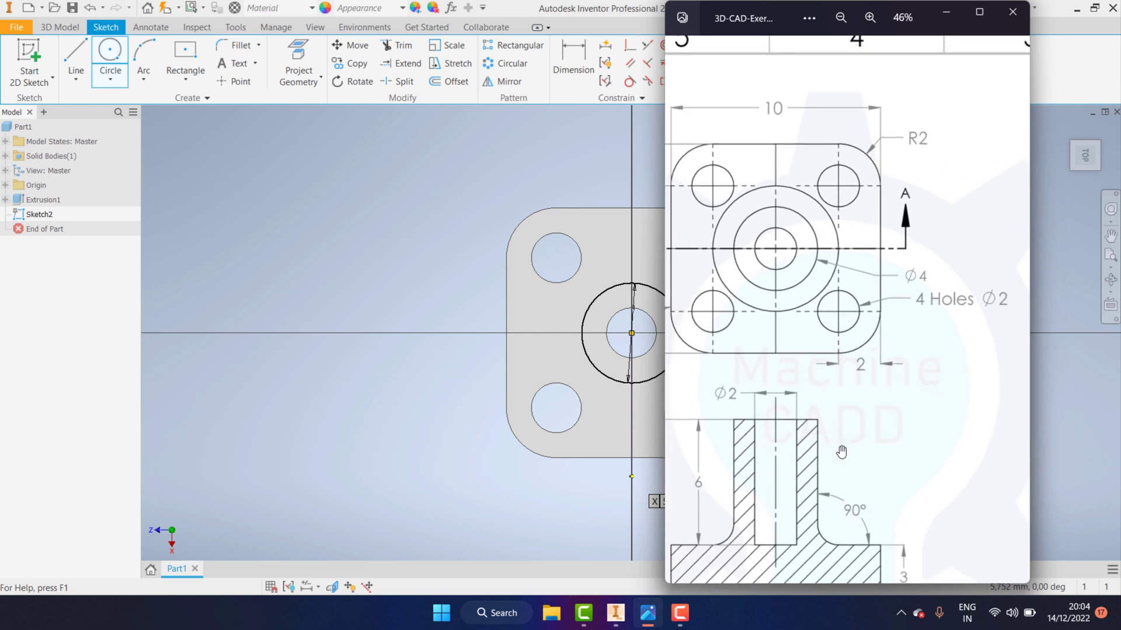
pyautogui.scroll(1, 846, 500)
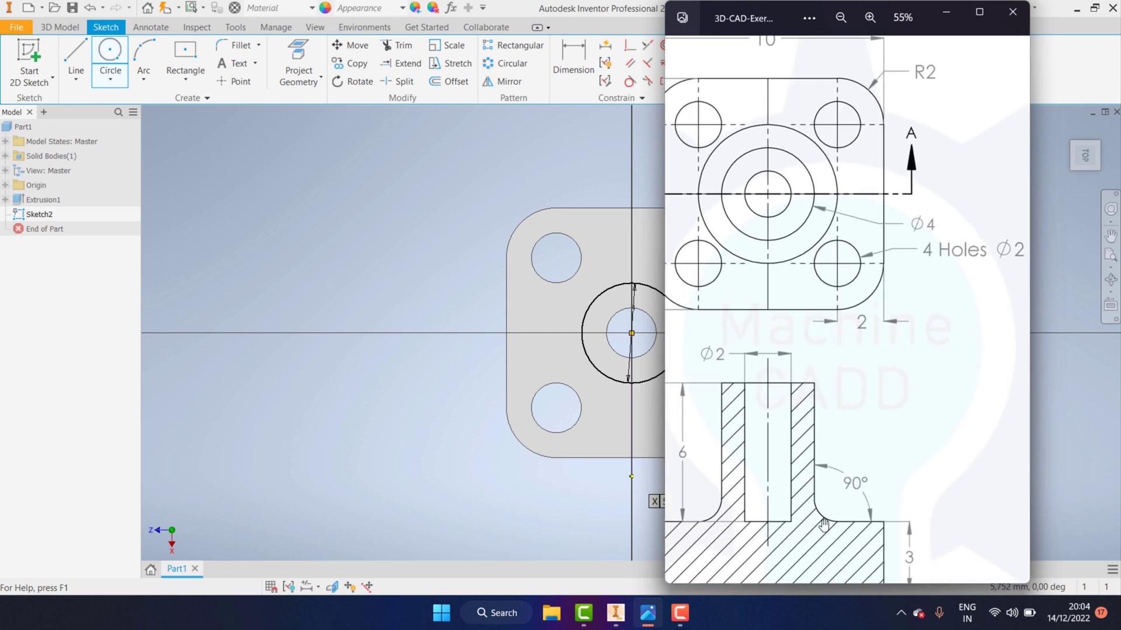
pyautogui.scroll(-1, 821, 503)
pyautogui.scroll(-1, 777, 368)
pyautogui.scroll(-1, 770, 368)
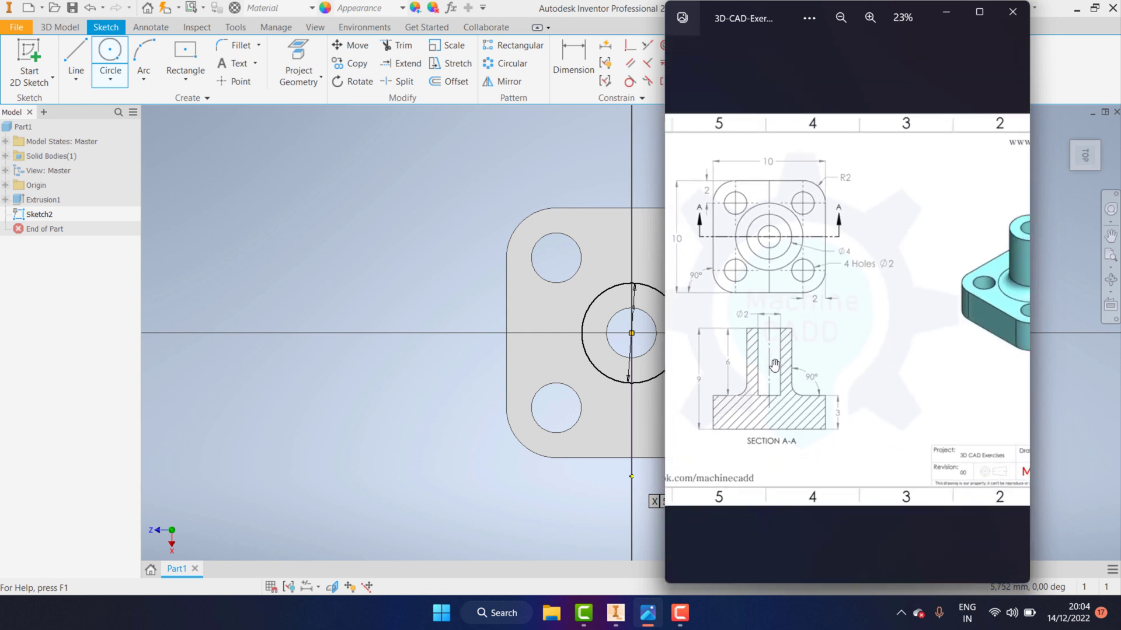
pyautogui.scroll(1, 957, 291)
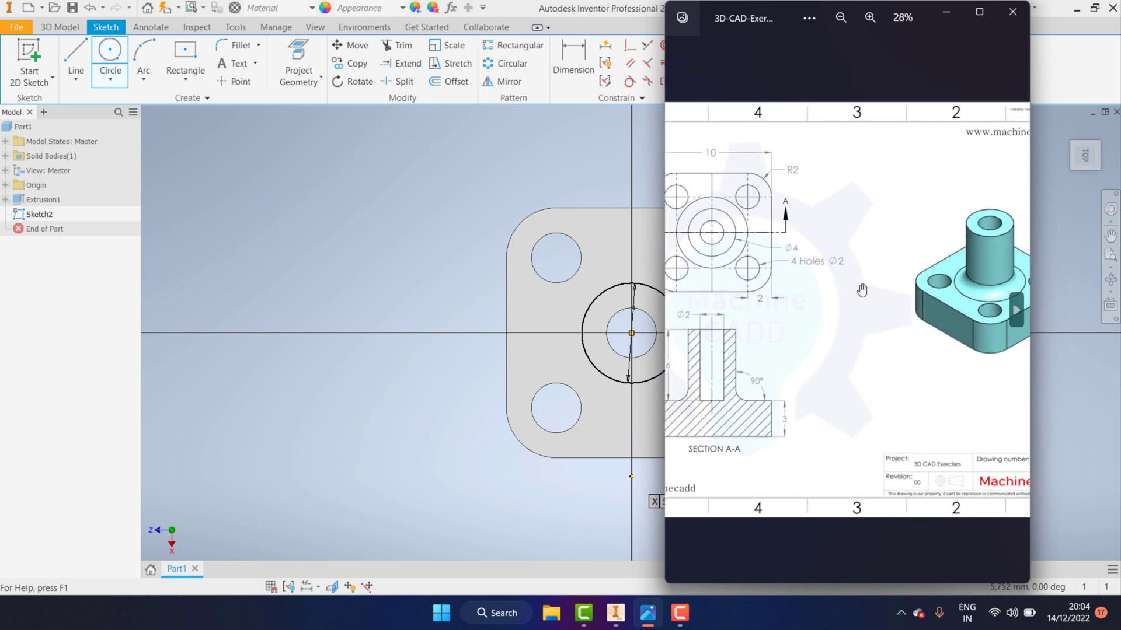
pyautogui.scroll(1, 925, 283)
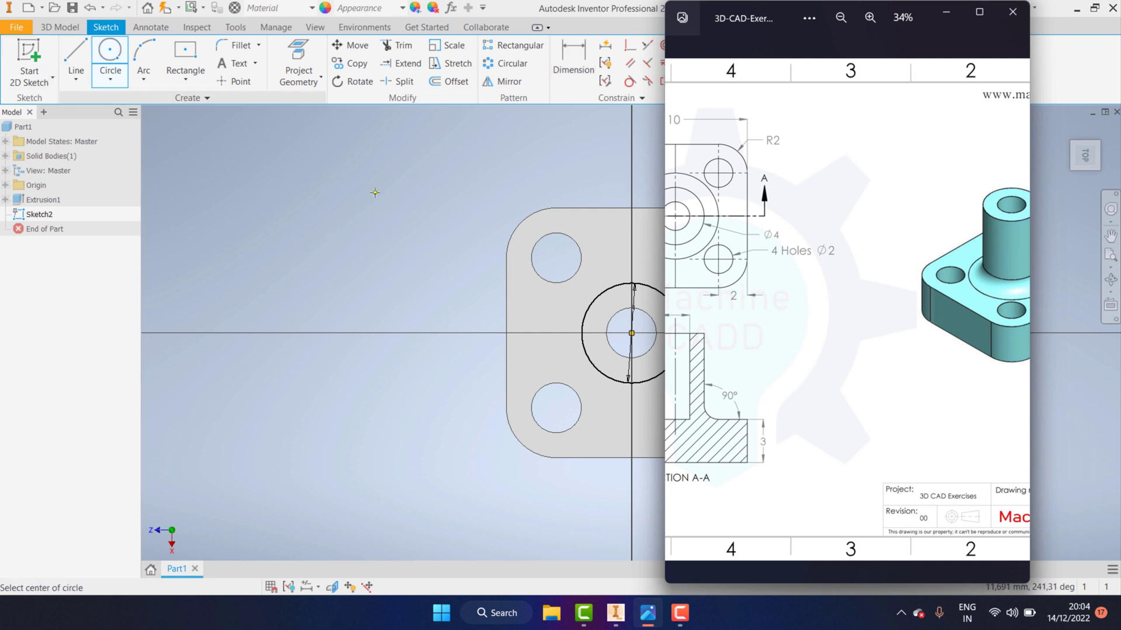
# Step: Fit the whole drawing sheet, put Photos away, and finish Sketch2 in Inventor
pyautogui.click(840, 18)
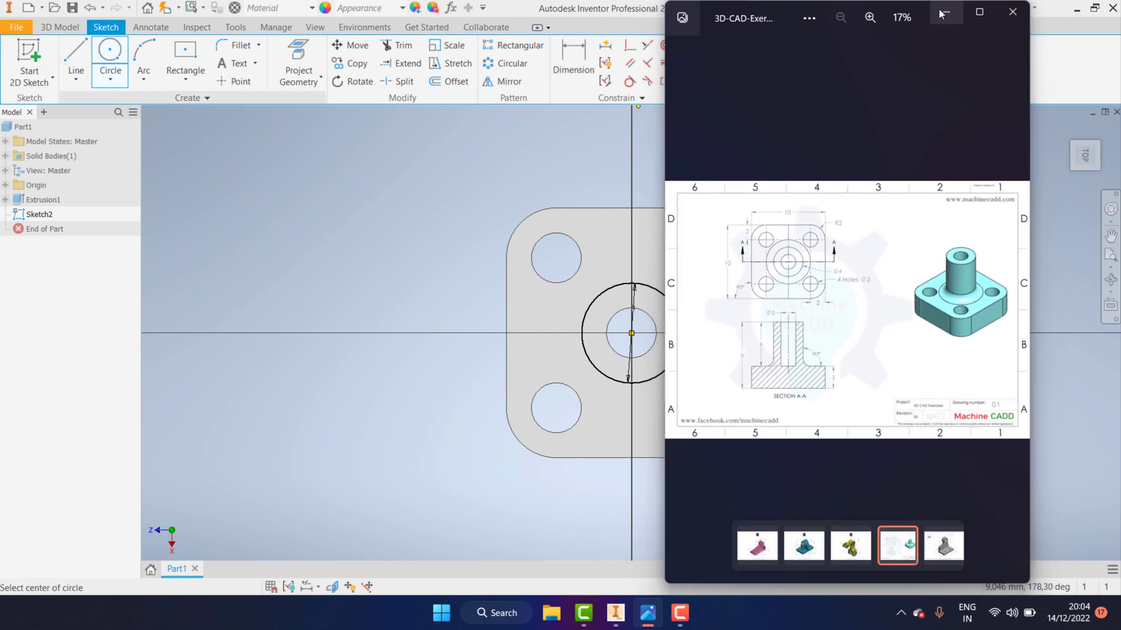
pyautogui.click(943, 13)
pyautogui.click(837, 61)
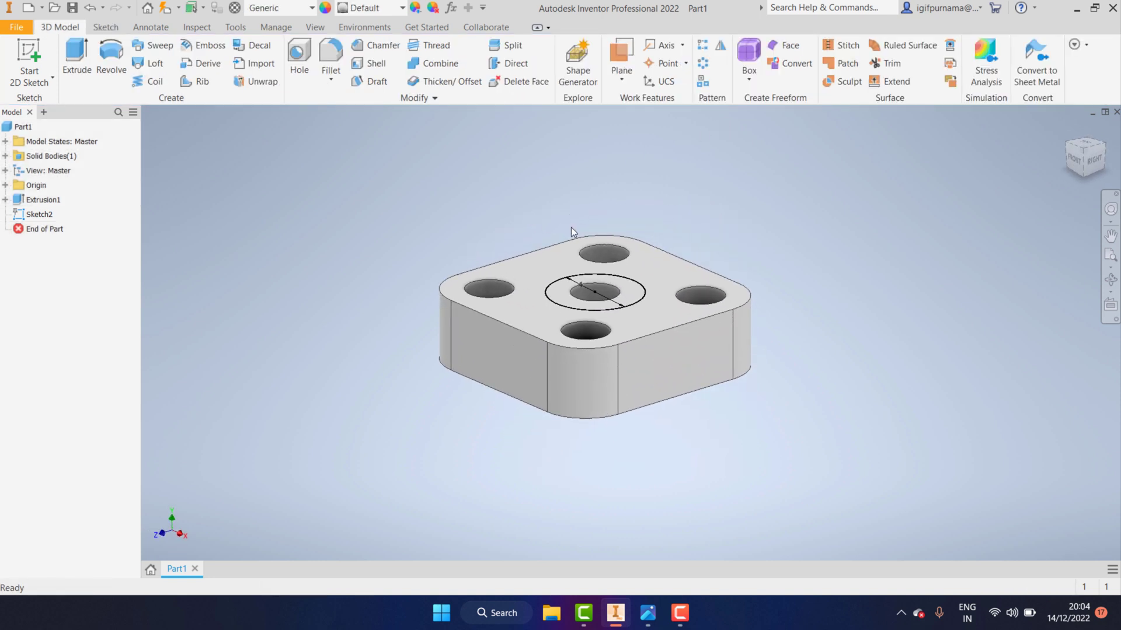
# Step: Reopen Sketch2, project the centre hole's edge into it, and finish the sketch
pyautogui.click(643, 290)
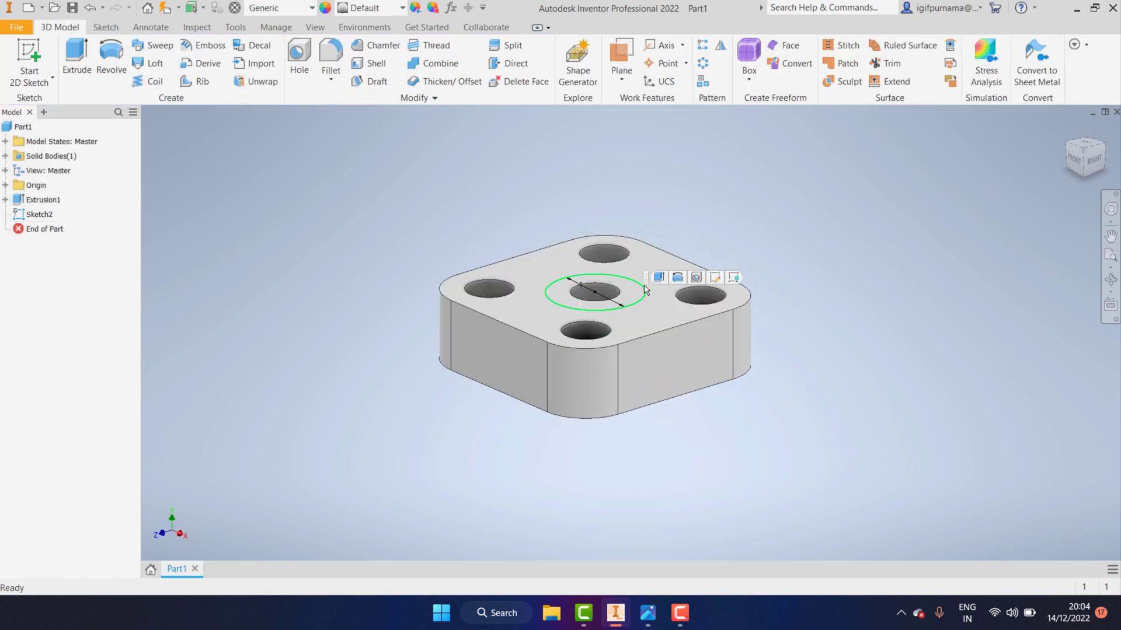
pyautogui.click(732, 277)
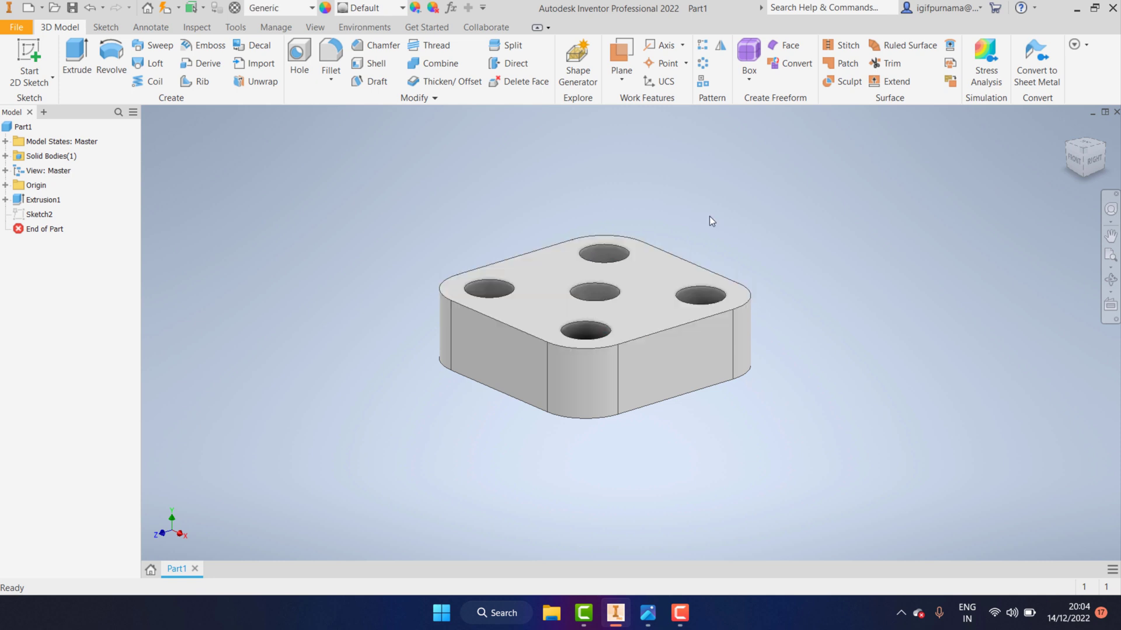
pyautogui.hotkey('ctrl', 'z')
pyautogui.click(643, 288)
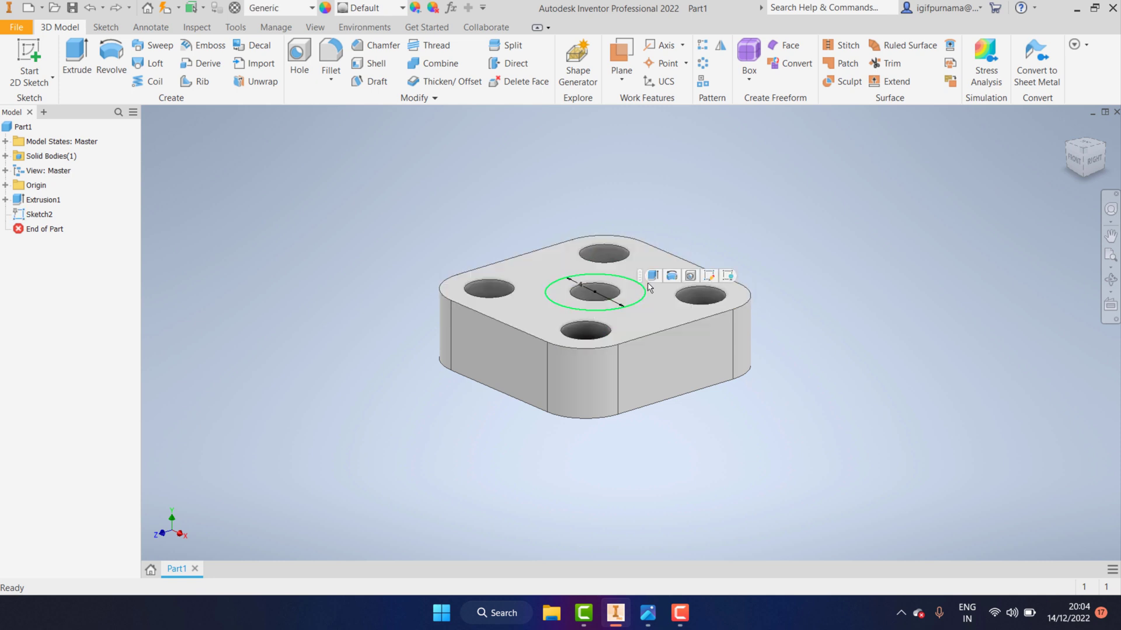
pyautogui.click(708, 276)
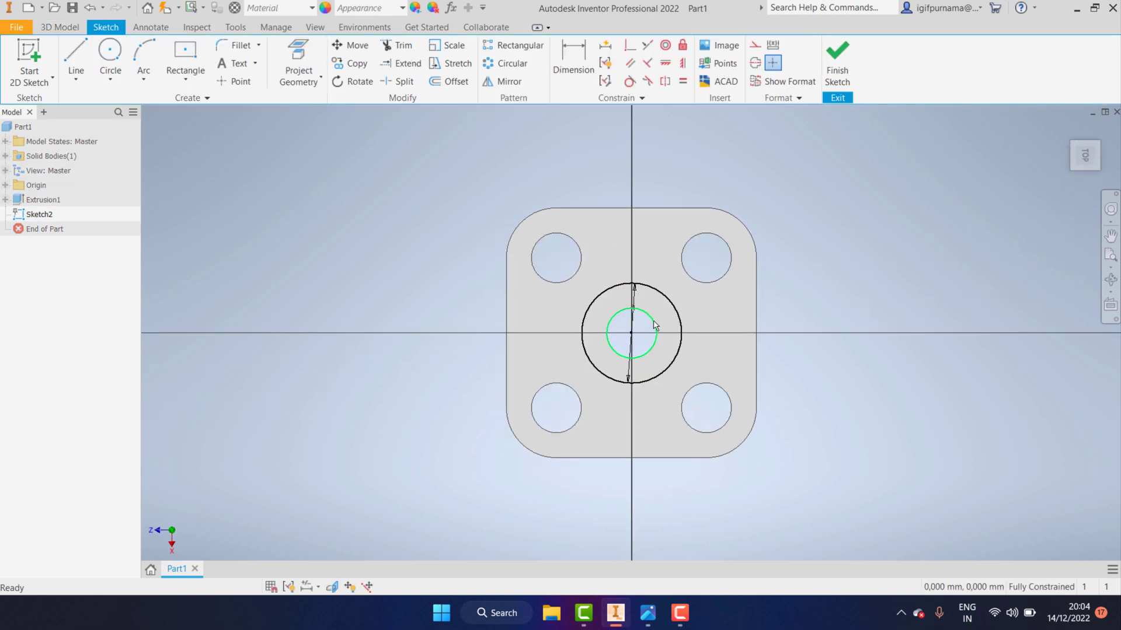
pyautogui.click(303, 65)
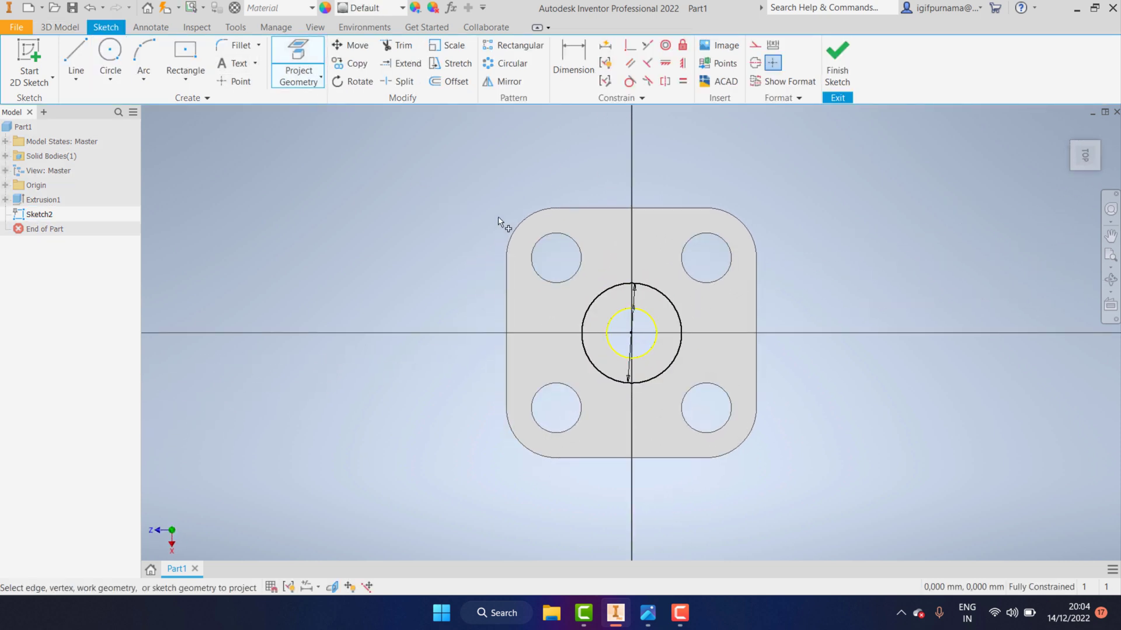
pyautogui.click(837, 58)
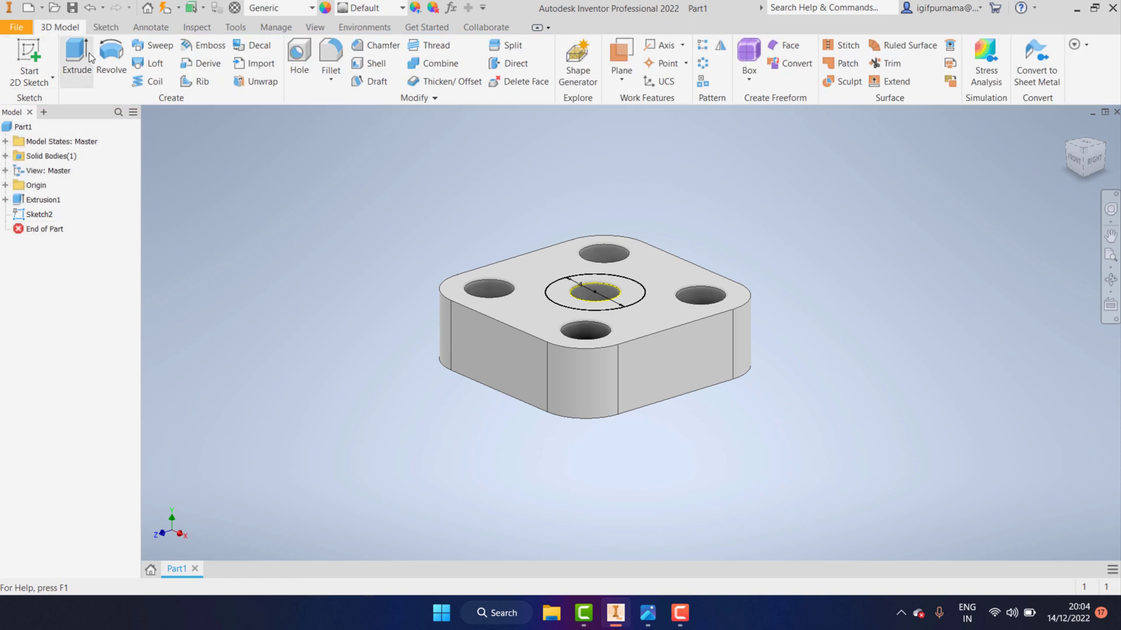
# Step: Extrude the ring profile around the centre hole 6 mm to form the boss
pyautogui.click(91, 56)
pyautogui.click(630, 288)
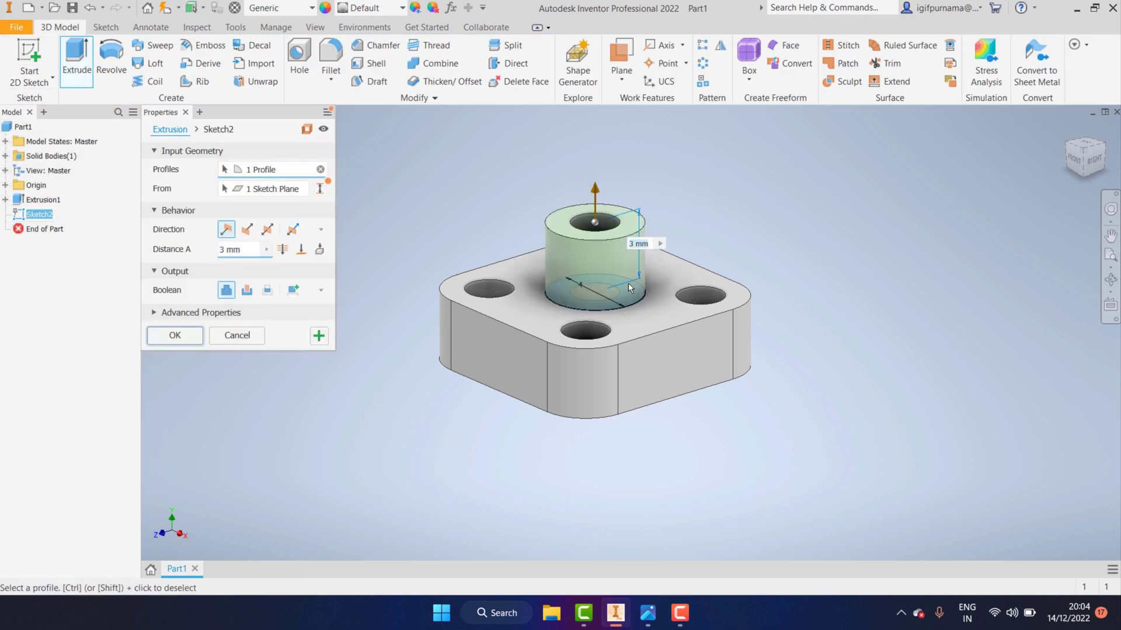
pyautogui.click(648, 613)
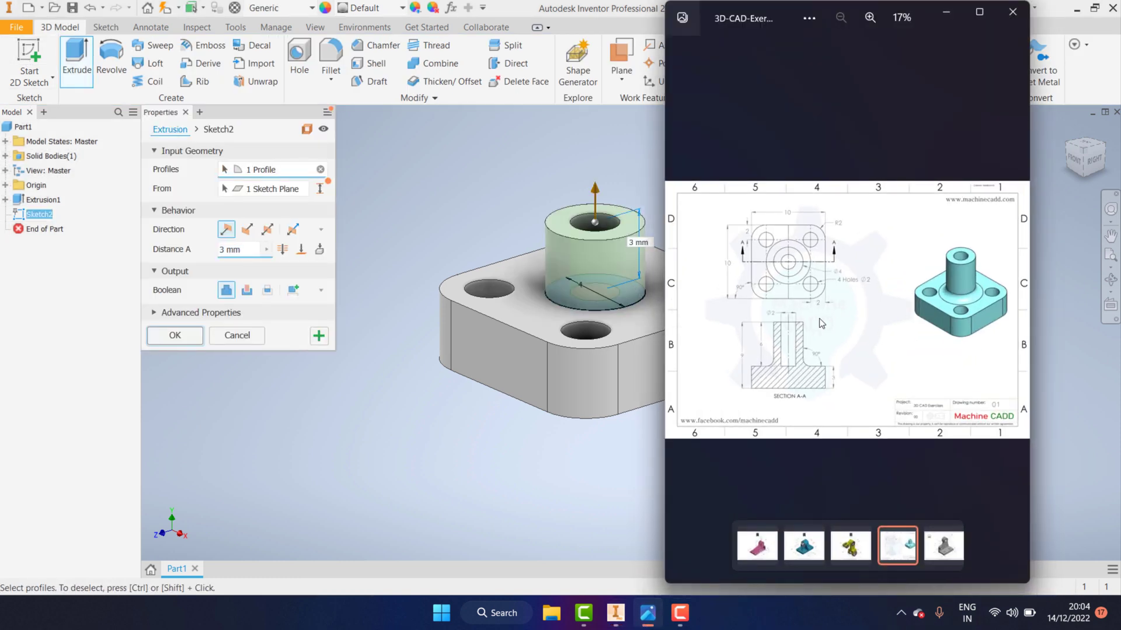
pyautogui.scroll(2, 821, 323)
pyautogui.scroll(2, 822, 323)
pyautogui.scroll(2, 822, 323)
pyautogui.scroll(2, 745, 426)
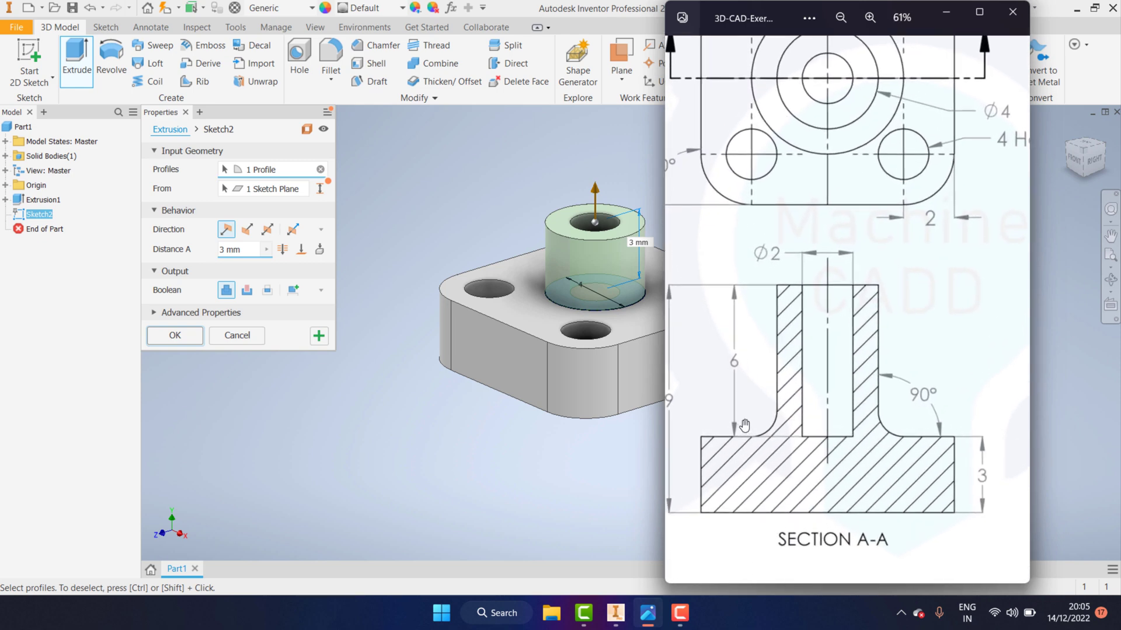
pyautogui.click(253, 244)
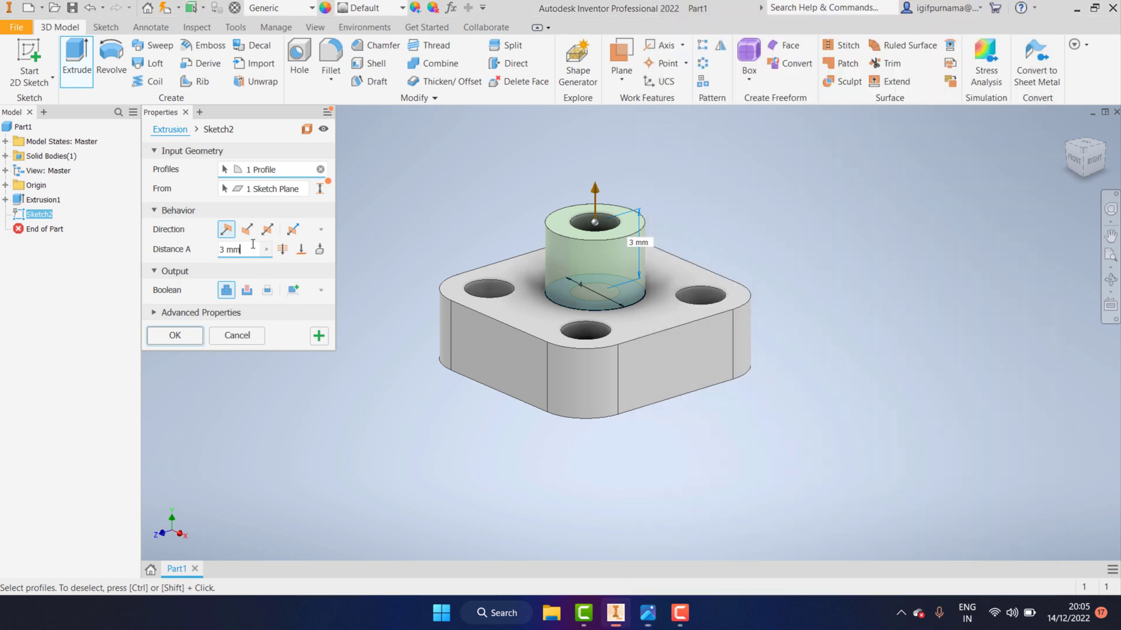
pyautogui.write('6')
pyautogui.click(185, 337)
pyautogui.scroll(3, 628, 269)
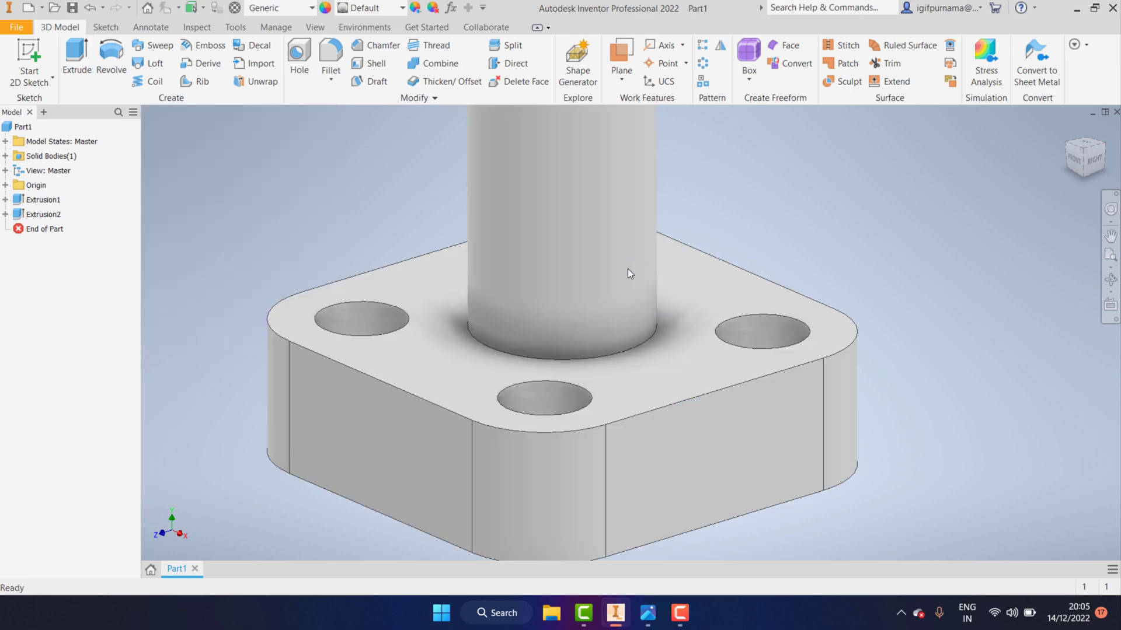
# Step: Zoom around Section A-A in the reference drawing, then return to the Inventor model
pyautogui.click(648, 613)
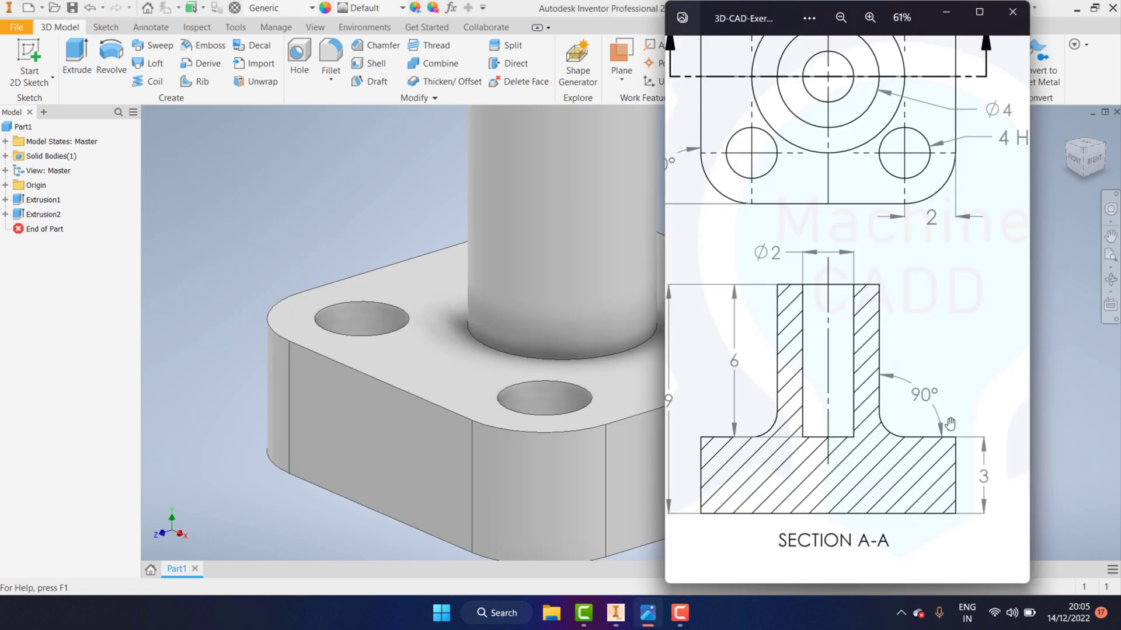
pyautogui.scroll(-2, 794, 451)
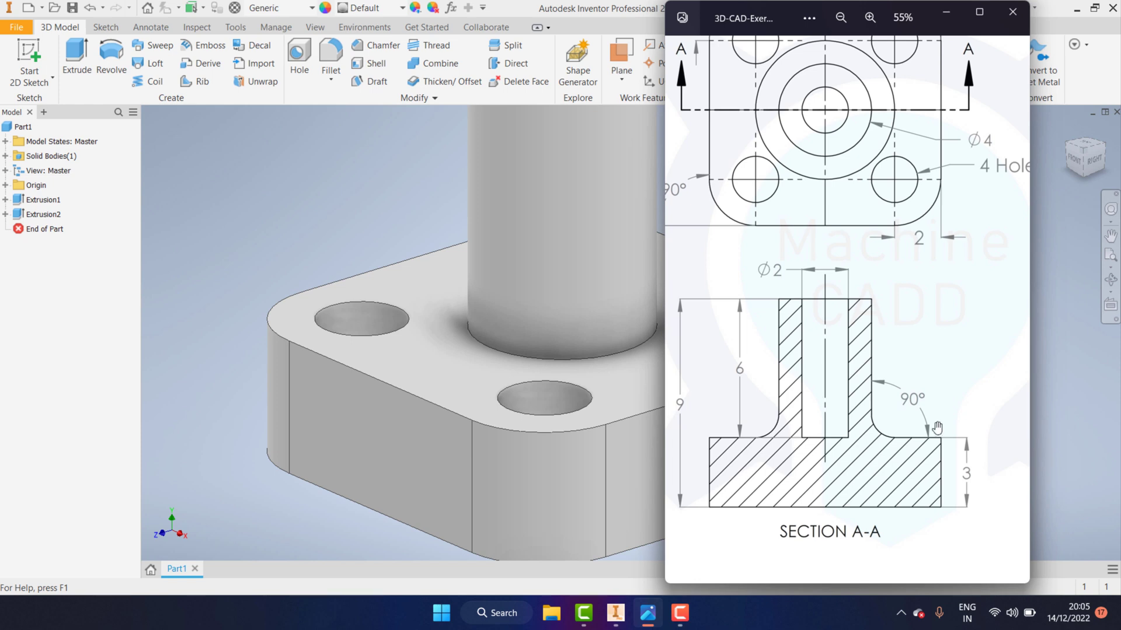
pyautogui.scroll(-3, 829, 453)
pyautogui.scroll(-1, 834, 443)
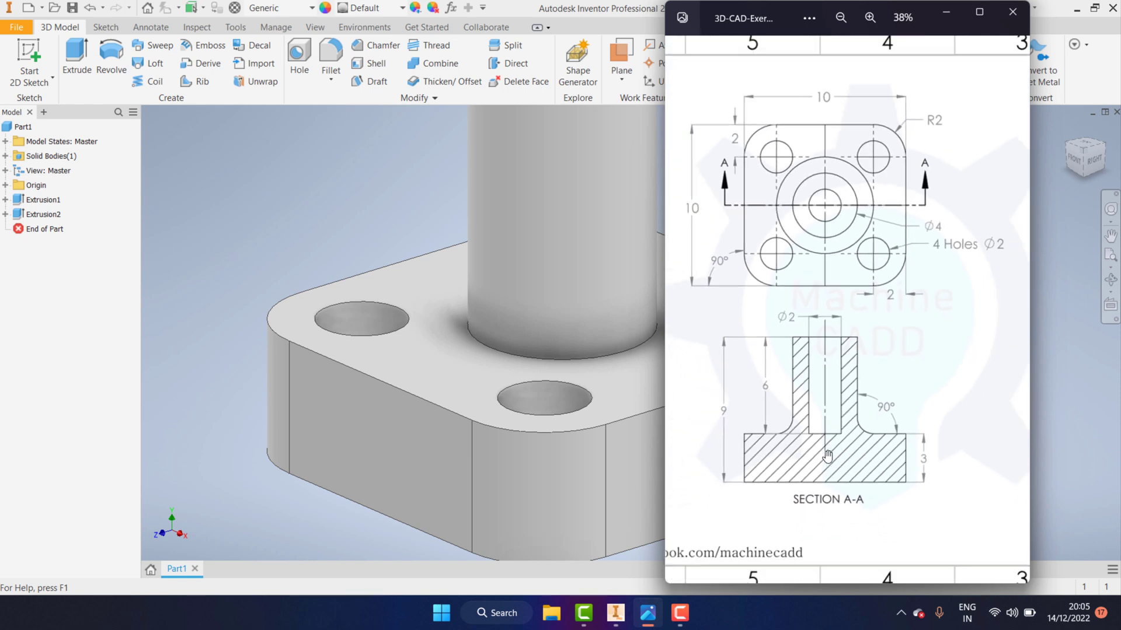
pyautogui.scroll(-1, 840, 432)
pyautogui.scroll(2, 843, 423)
pyautogui.scroll(3, 853, 411)
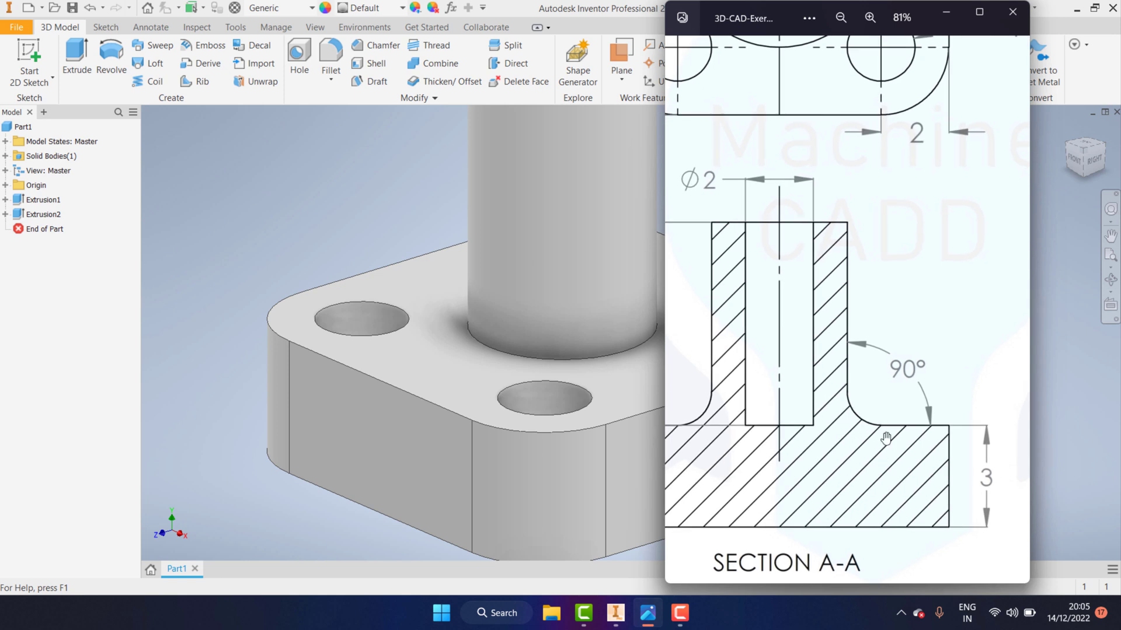
pyautogui.scroll(-2, 876, 435)
pyautogui.scroll(-2, 840, 420)
pyautogui.scroll(1, 820, 413)
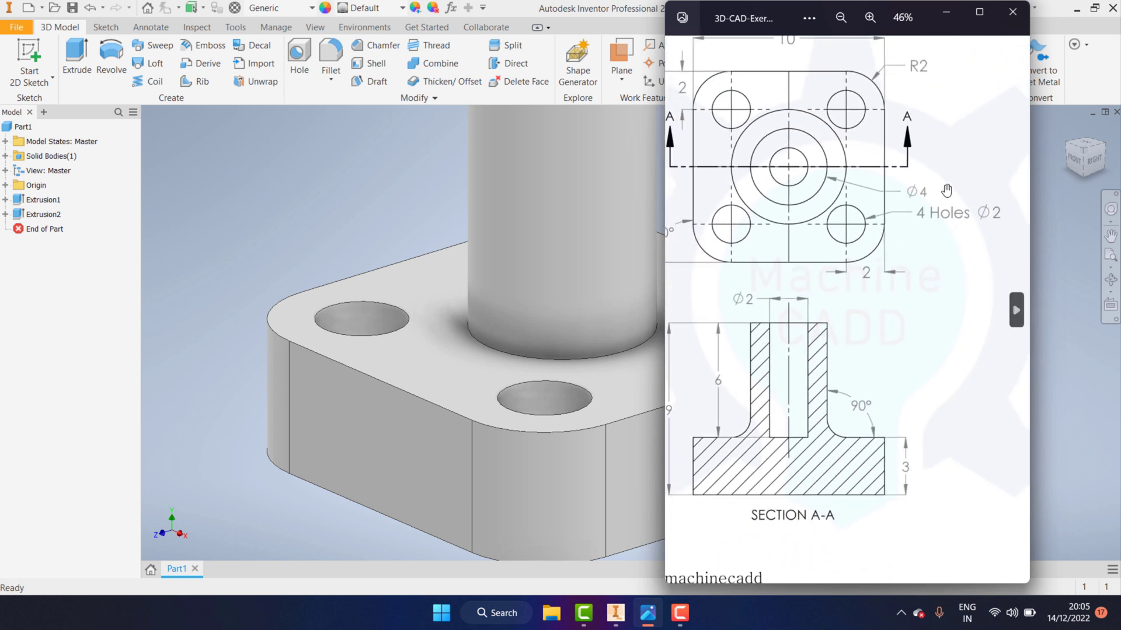
pyautogui.click(298, 136)
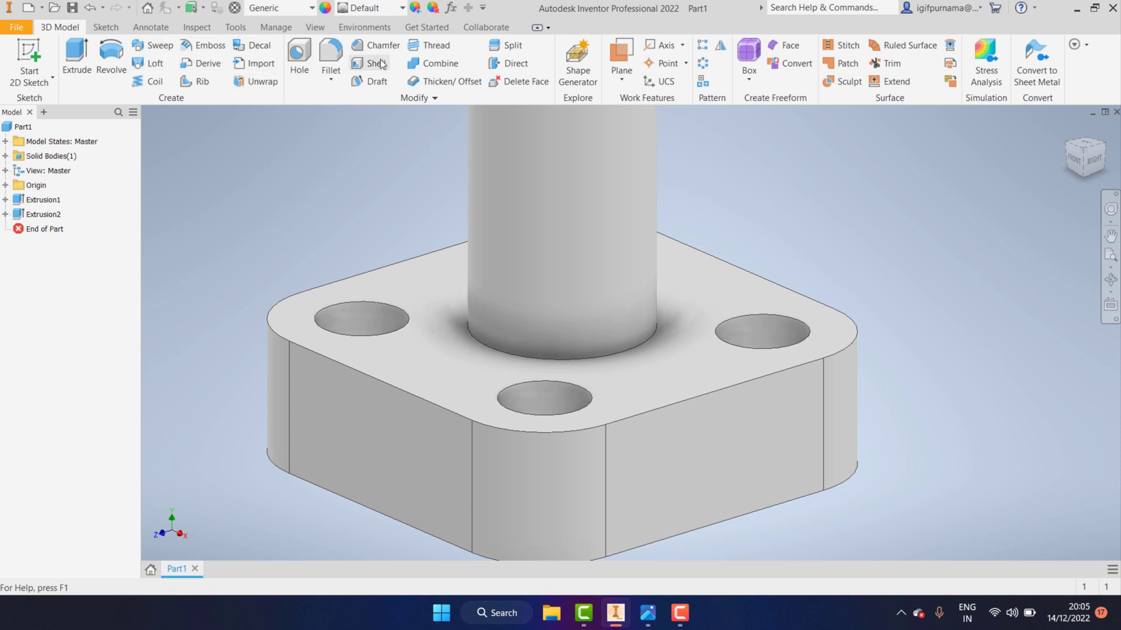
# Step: Add a 1 mm fillet to the base edge of the central boss
pyautogui.click(331, 55)
pyautogui.click(635, 350)
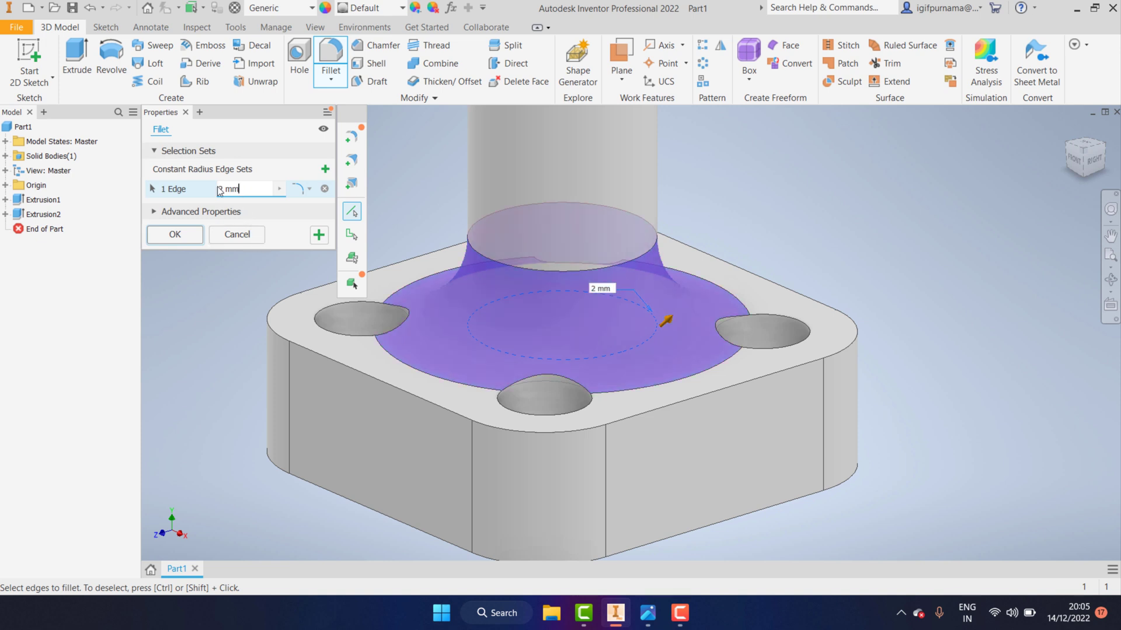
pyautogui.write('1')
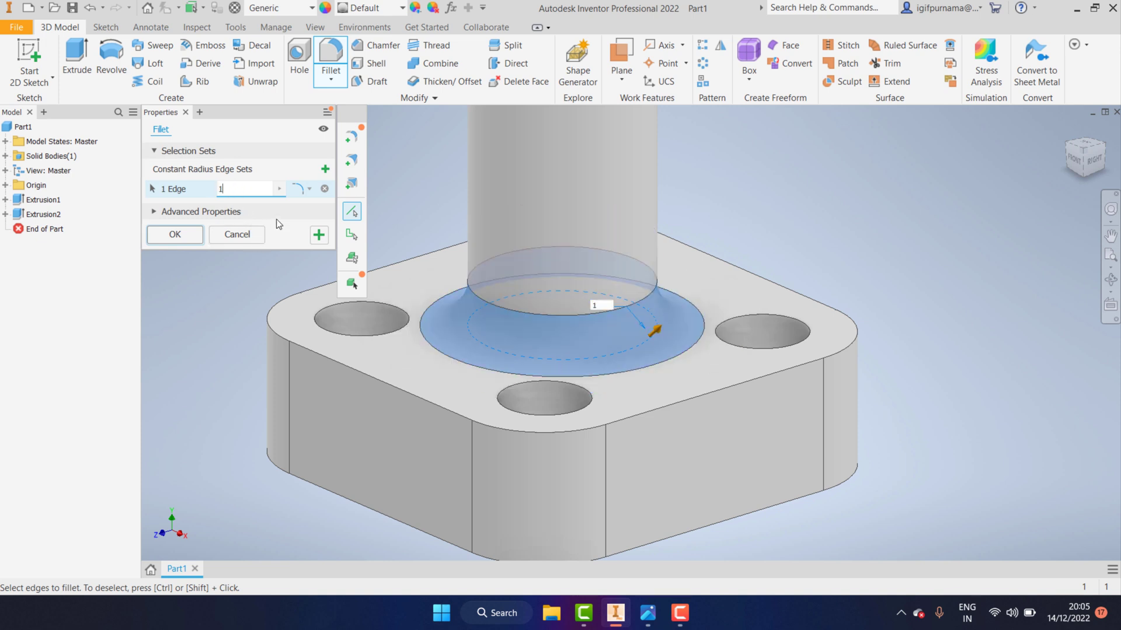
pyautogui.click(273, 210)
pyautogui.click(175, 300)
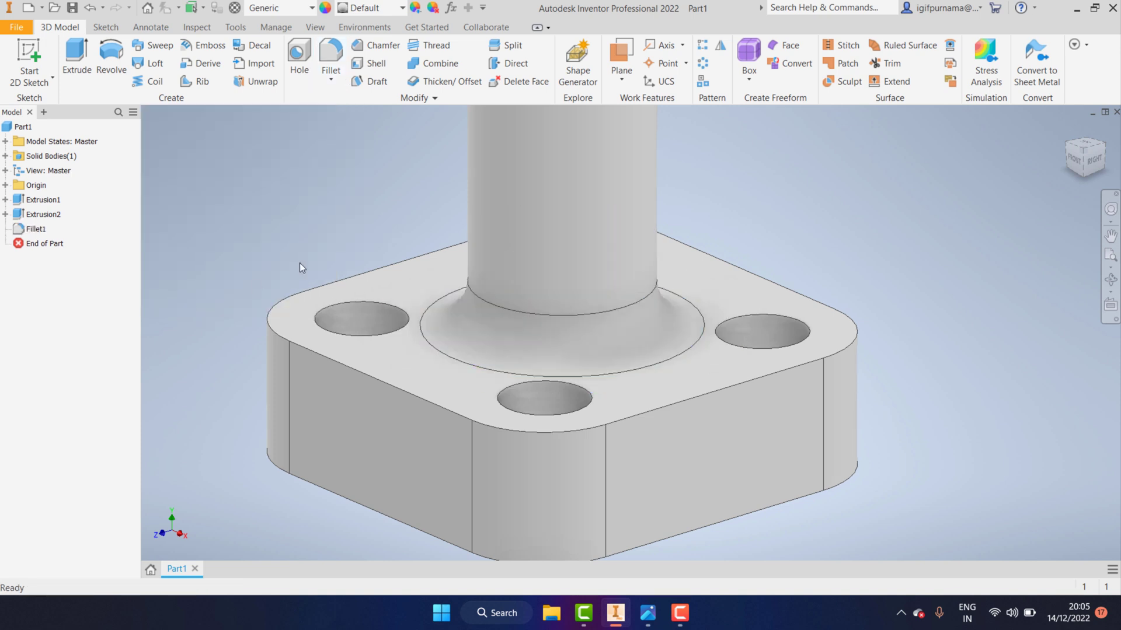
# Step: Free-orbit the view to inspect the new fillet, then exit the orbit
pyautogui.click(1111, 280)
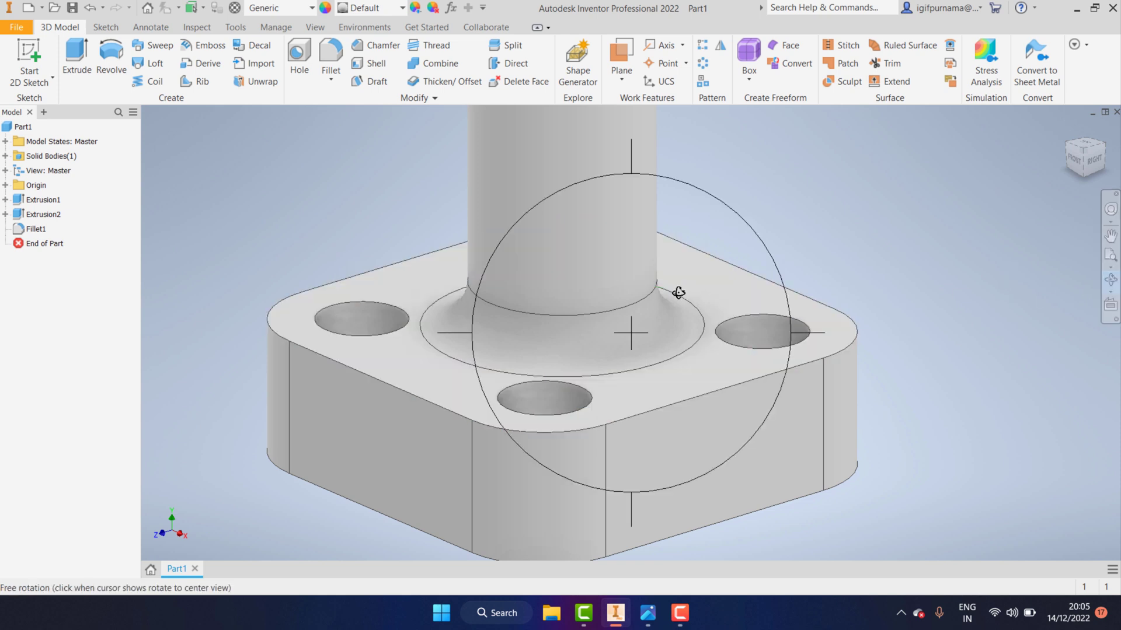
pyautogui.moveTo(676, 291)
pyautogui.mouseDown()
pyautogui.moveTo(632, 346)
pyautogui.moveTo(676, 320)
pyautogui.moveTo(715, 235)
pyautogui.mouseUp()
pyautogui.scroll(-5, 666, 319)
pyautogui.rightClick(750, 239)
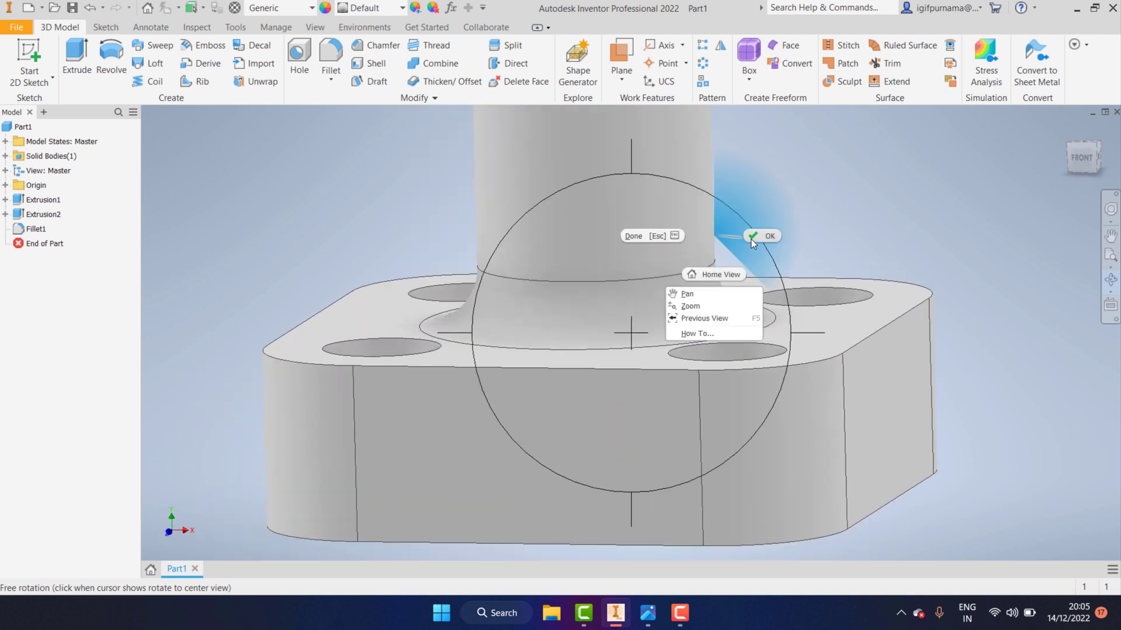
pyautogui.press('Escape')
# Step: Zoom around Section A-A and the isometric flange picture, then return to Inventor
pyautogui.click(648, 613)
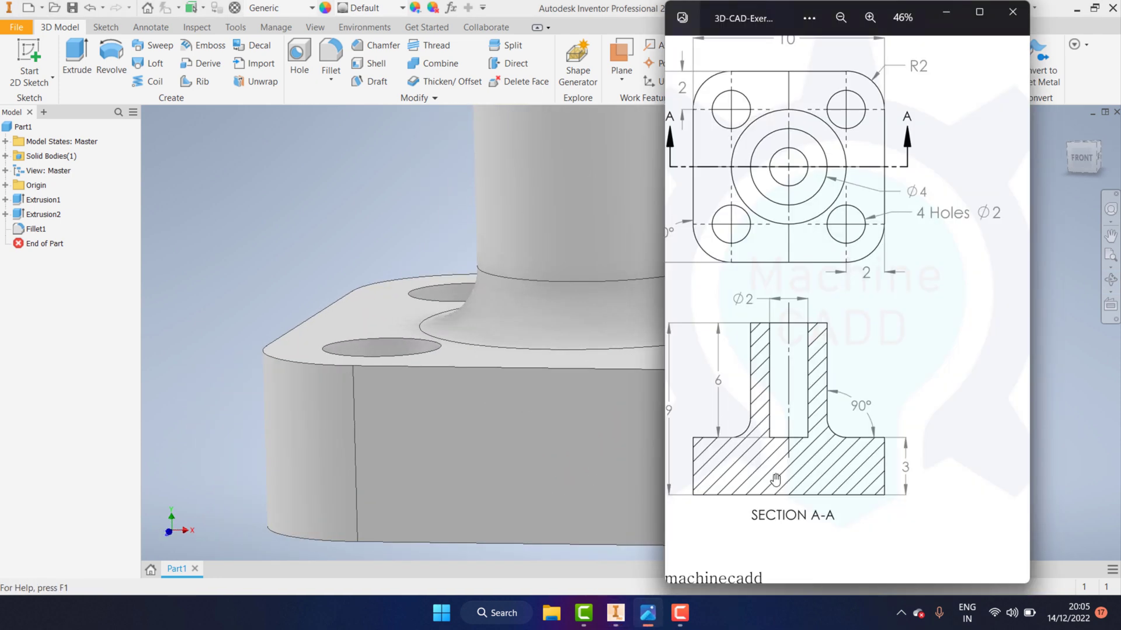
pyautogui.scroll(-1, 887, 250)
pyautogui.scroll(1, 887, 250)
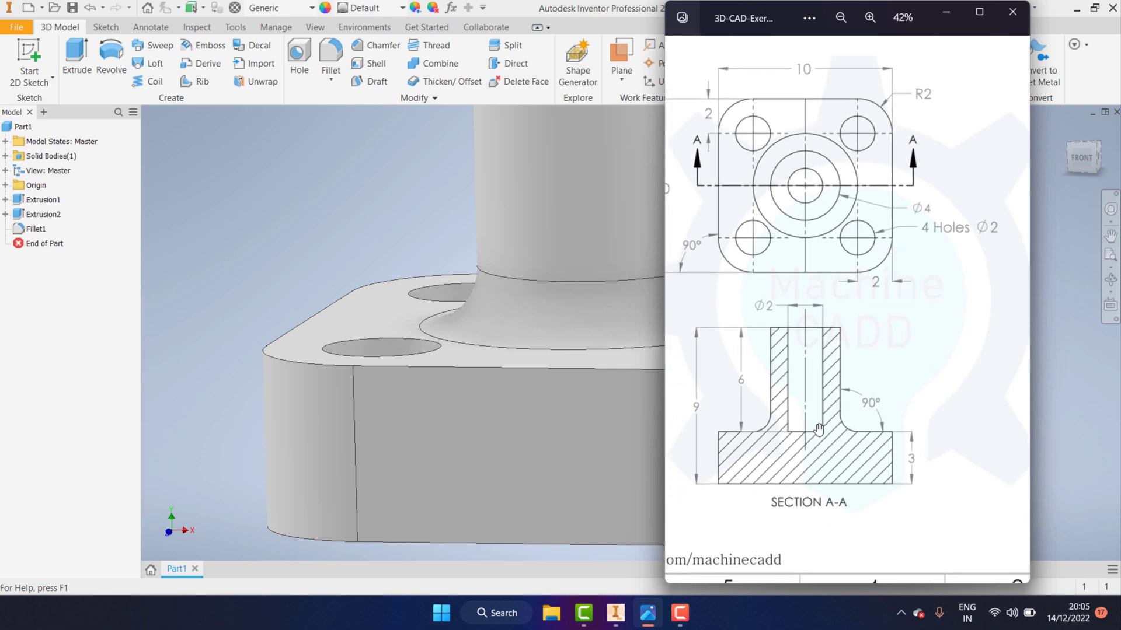
pyautogui.scroll(2, 876, 350)
pyautogui.scroll(2, 865, 455)
pyautogui.scroll(-2, 864, 455)
pyautogui.scroll(-1, 858, 447)
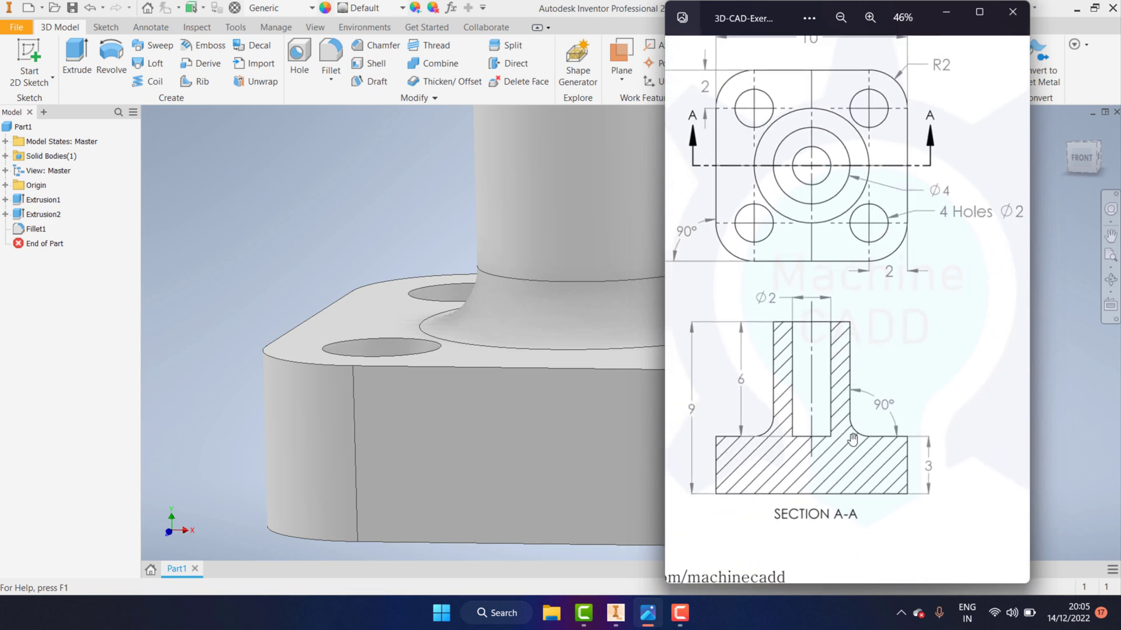
pyautogui.scroll(1, 799, 462)
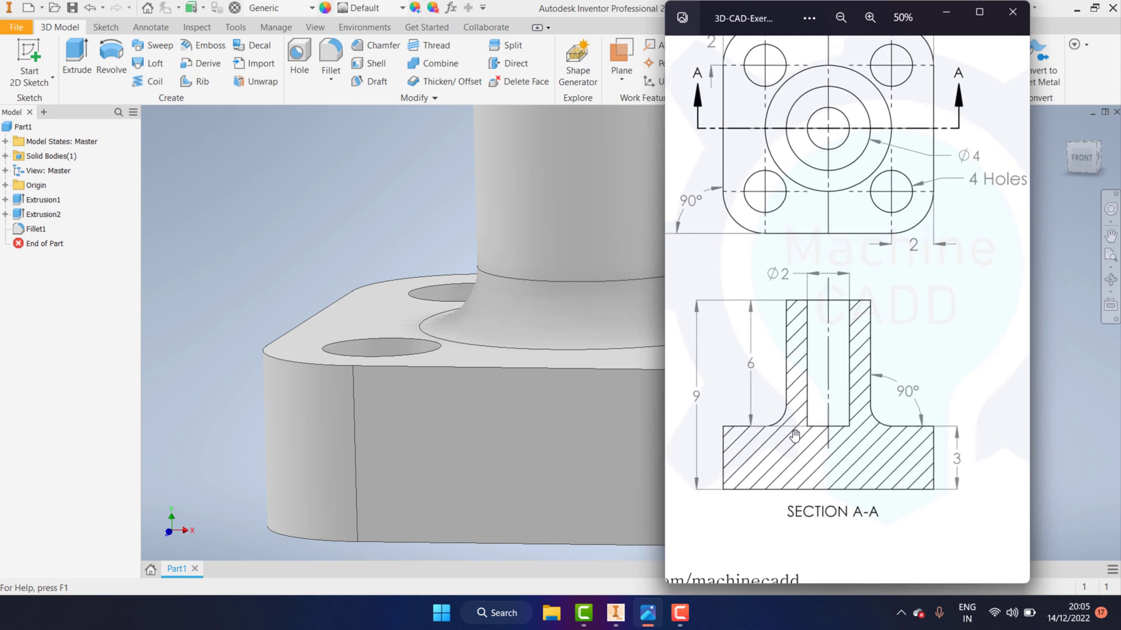
pyautogui.scroll(-1, 794, 435)
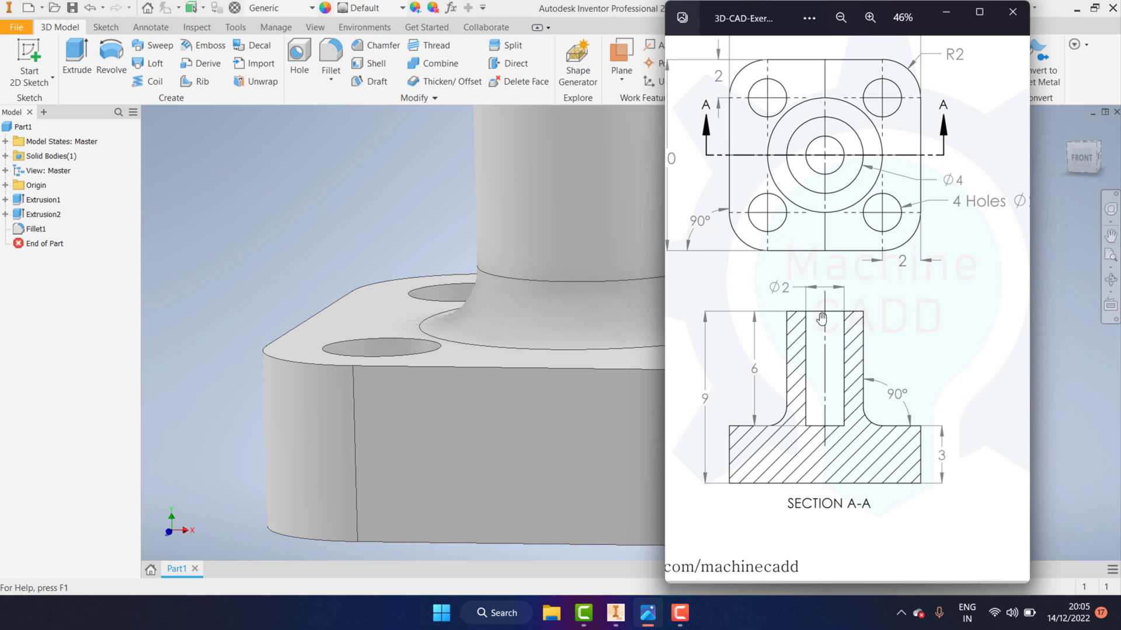
pyautogui.scroll(1, 821, 318)
pyautogui.scroll(1, 847, 374)
pyautogui.scroll(1, 890, 446)
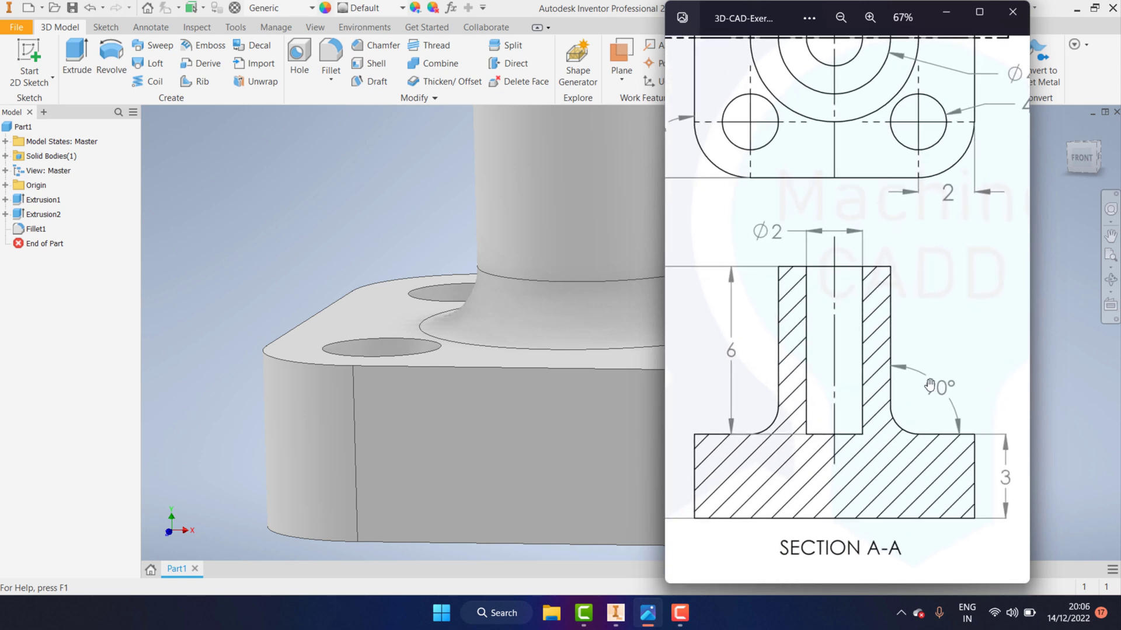
pyautogui.scroll(-1, 858, 390)
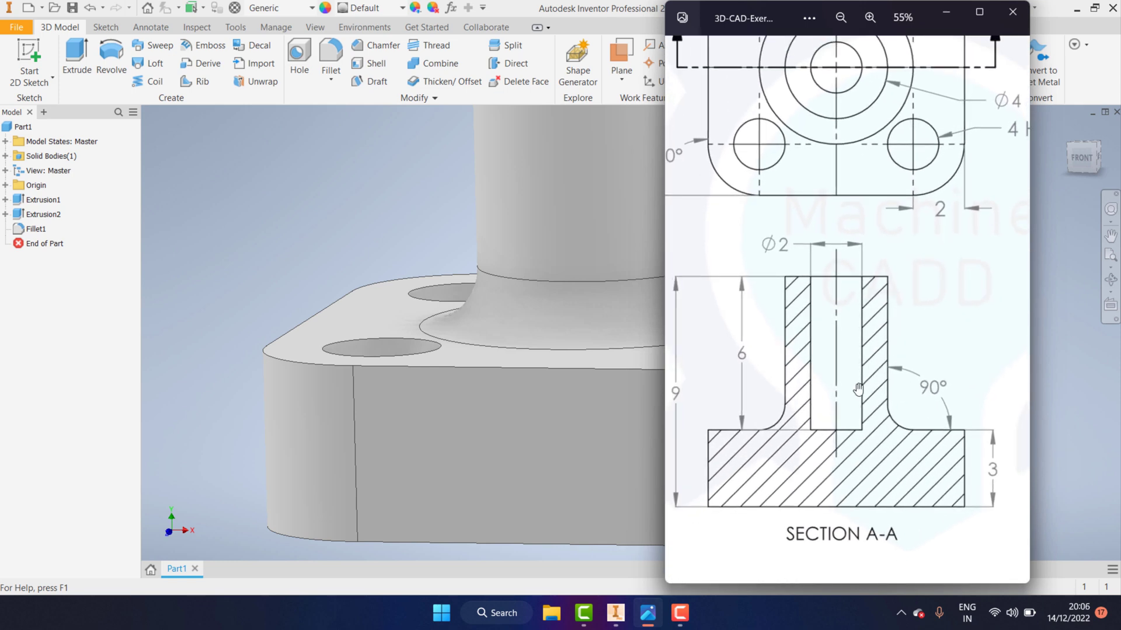
pyautogui.scroll(-1, 873, 396)
pyautogui.scroll(-1, 887, 403)
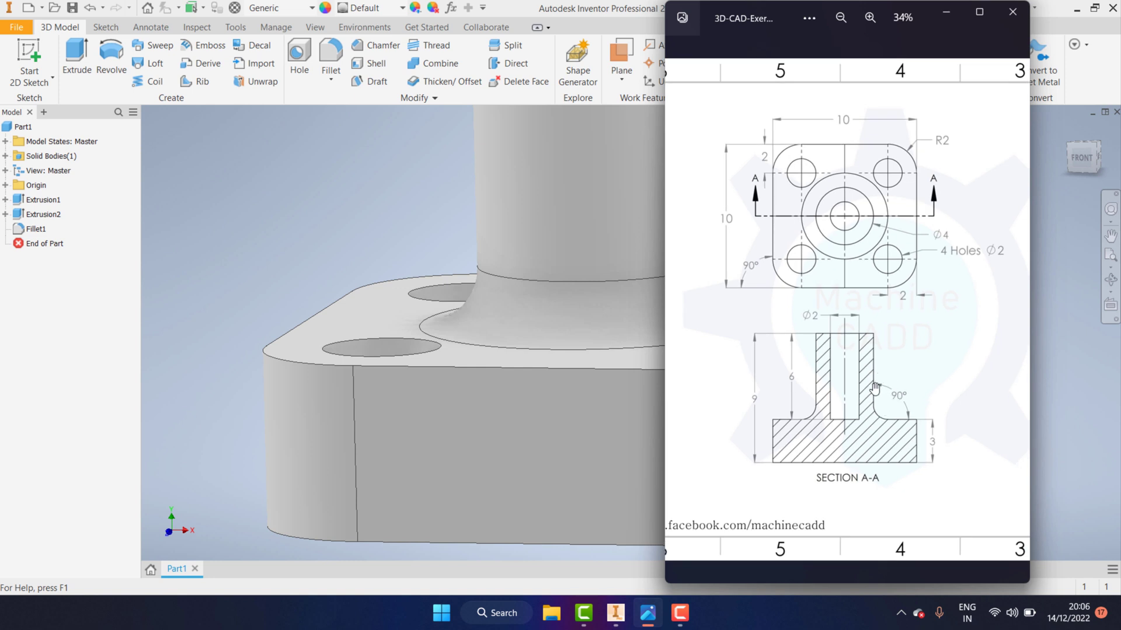
pyautogui.scroll(-2, 857, 364)
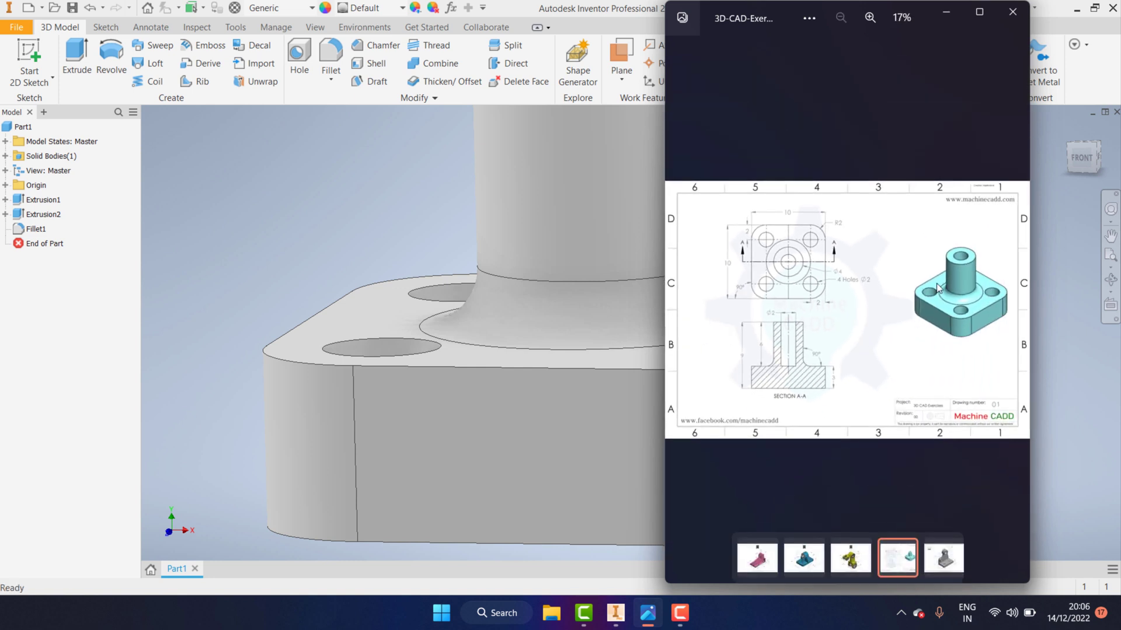
pyautogui.scroll(2, 940, 286)
pyautogui.scroll(1, 951, 274)
pyautogui.scroll(1, 966, 264)
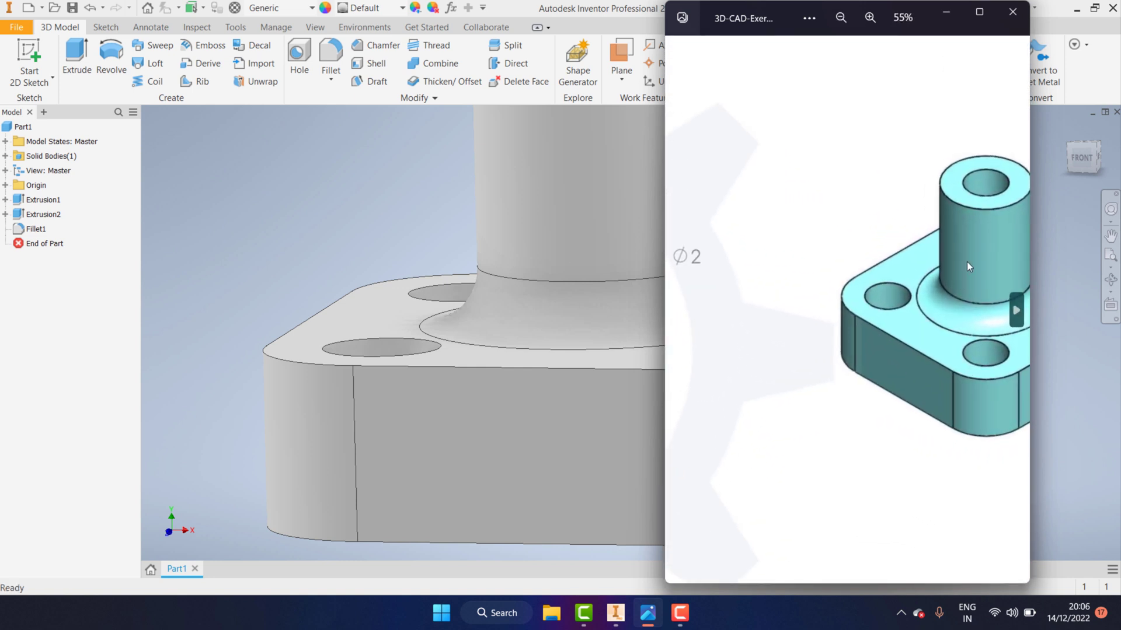
pyautogui.click(355, 129)
# Step: Free-orbit to inspect the flange's underside, then return to the Home isometric view
pyautogui.click(1066, 128)
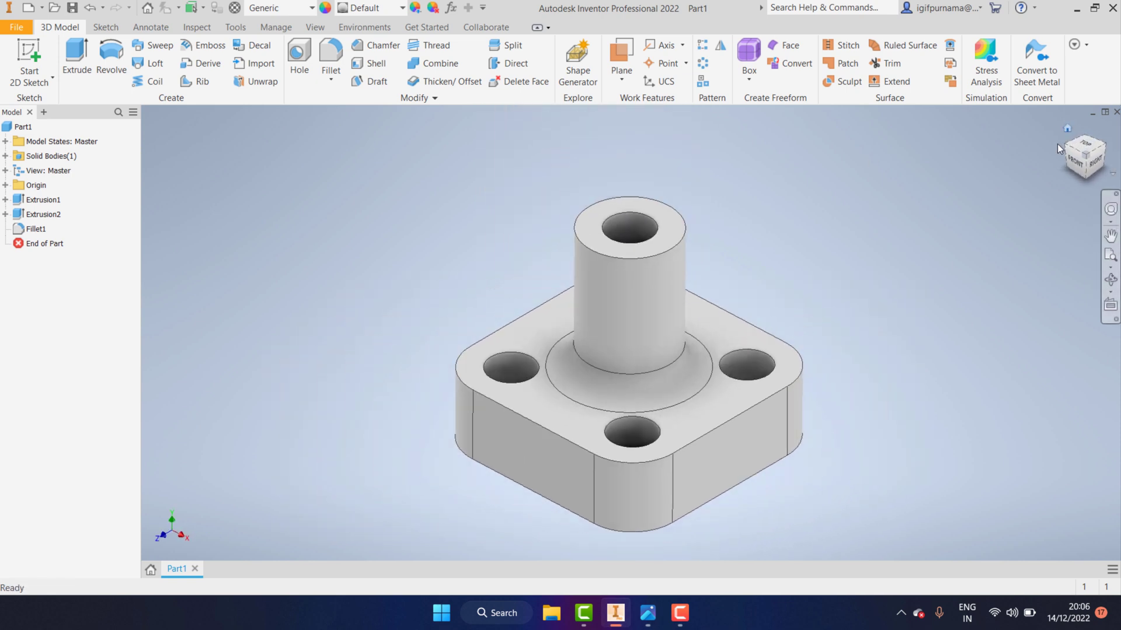
pyautogui.scroll(-3, 528, 351)
pyautogui.scroll(4, 584, 362)
pyautogui.scroll(-3, 599, 365)
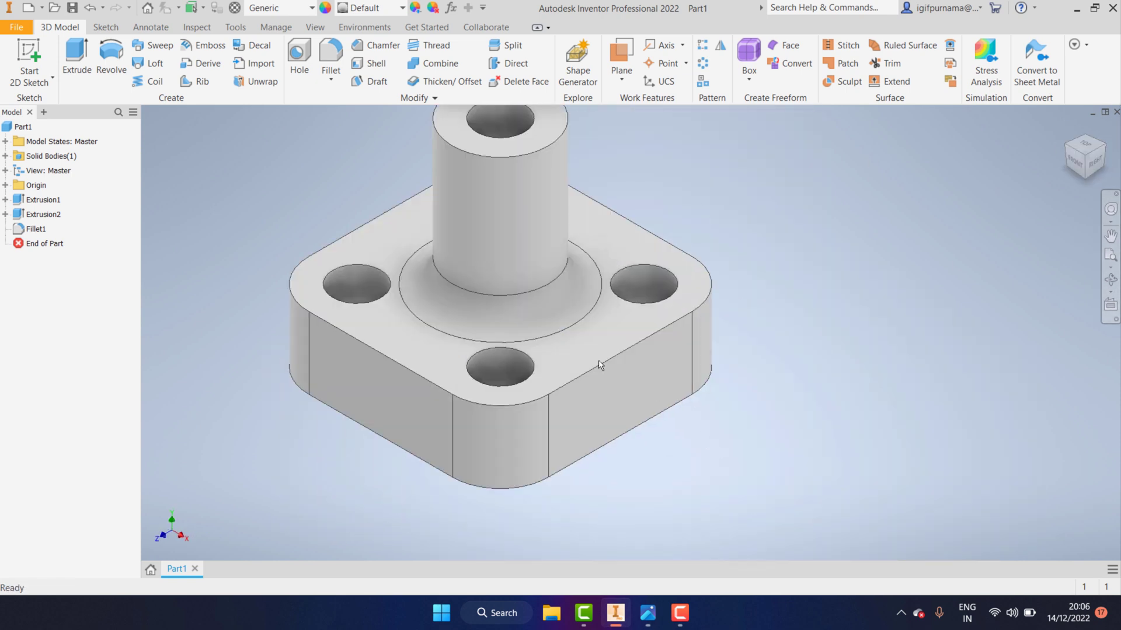
pyautogui.click(1110, 279)
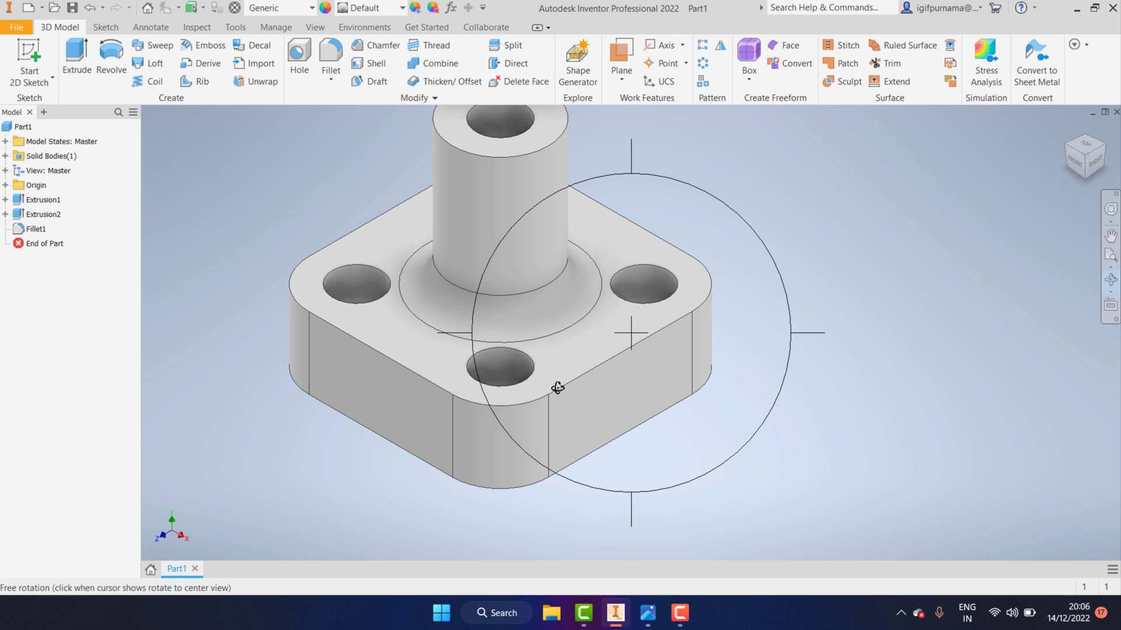
pyautogui.moveTo(556, 383)
pyautogui.mouseDown()
pyautogui.moveTo(545, 266)
pyautogui.moveTo(518, 393)
pyautogui.moveTo(485, 370)
pyautogui.moveTo(551, 382)
pyautogui.mouseUp()
pyautogui.rightClick(725, 213)
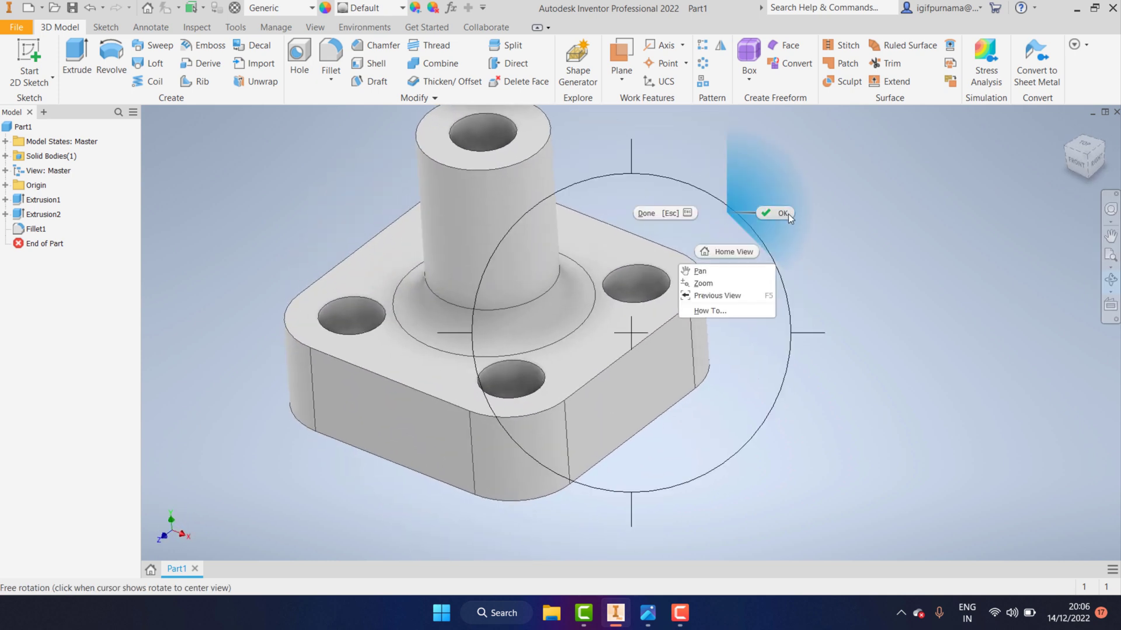
pyautogui.click(787, 214)
pyautogui.click(1070, 128)
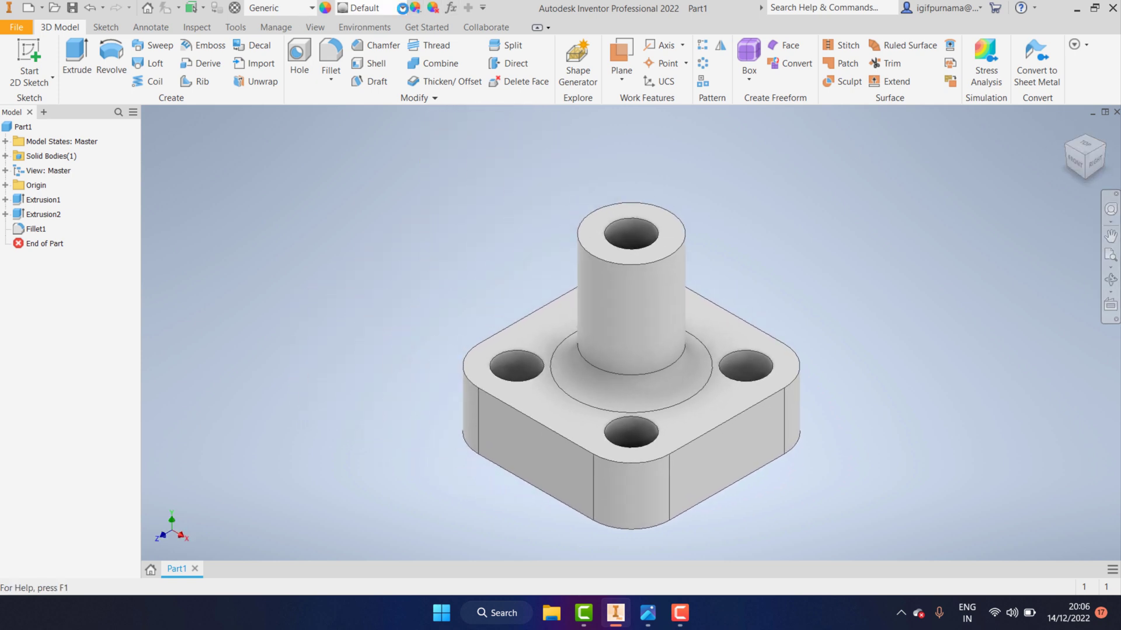
# Step: Apply the Chrome - Polished Black appearance to the flange from the Appearance list
pyautogui.click(403, 10)
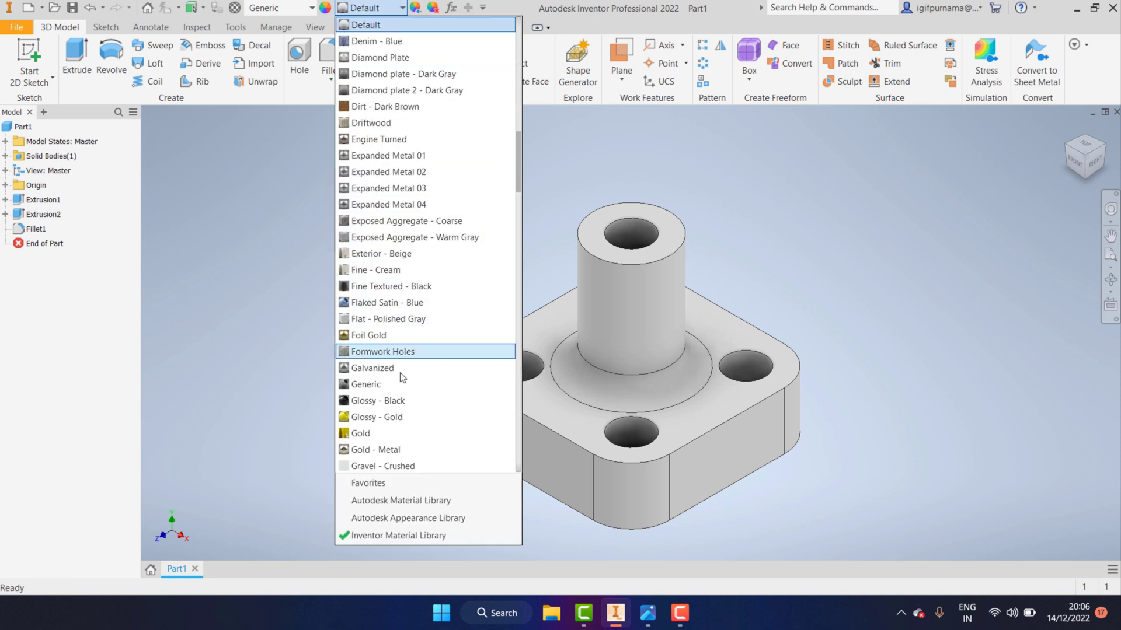
pyautogui.scroll(-3, 397, 212)
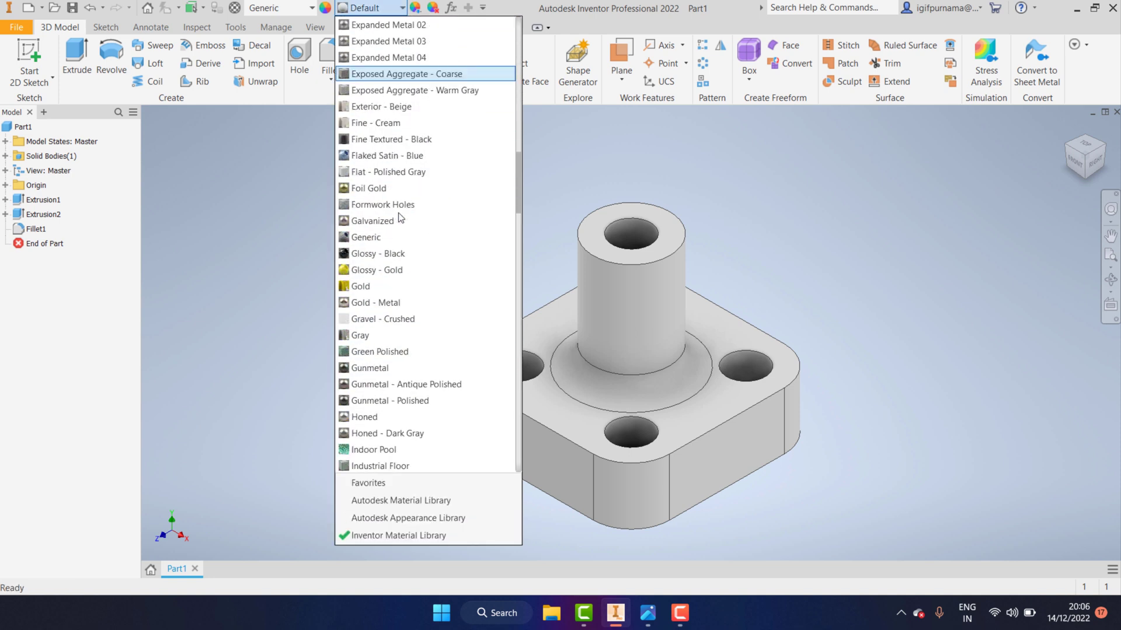
pyautogui.scroll(-3, 401, 219)
pyautogui.scroll(-3, 401, 219)
pyautogui.scroll(3, 401, 219)
pyautogui.scroll(5, 403, 220)
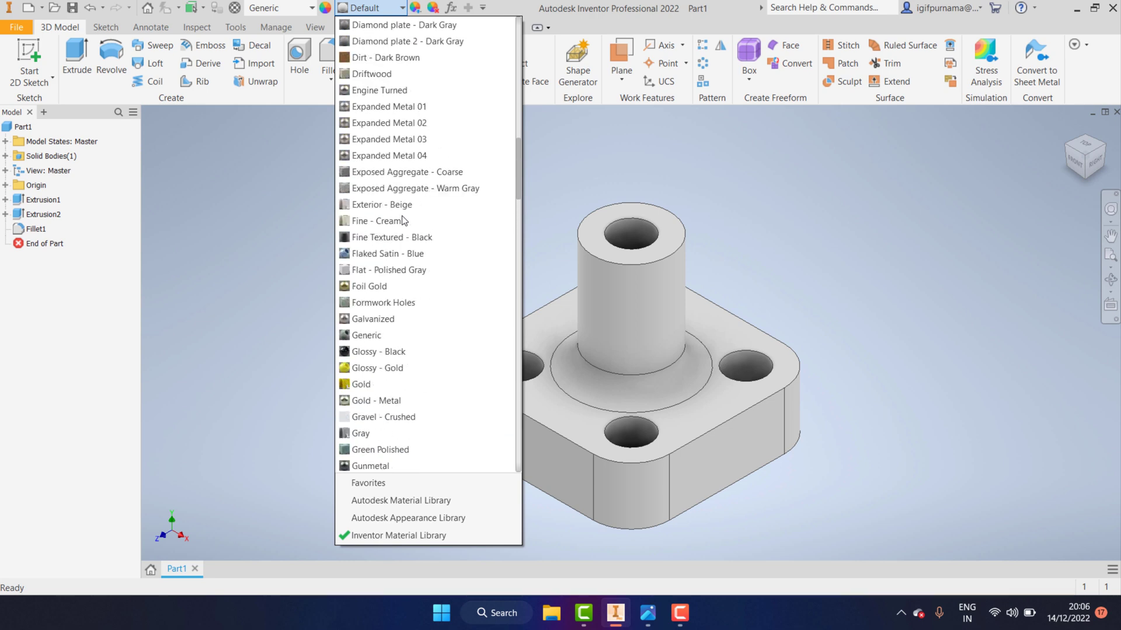
pyautogui.scroll(4, 405, 220)
pyautogui.scroll(4, 404, 221)
pyautogui.scroll(1, 404, 220)
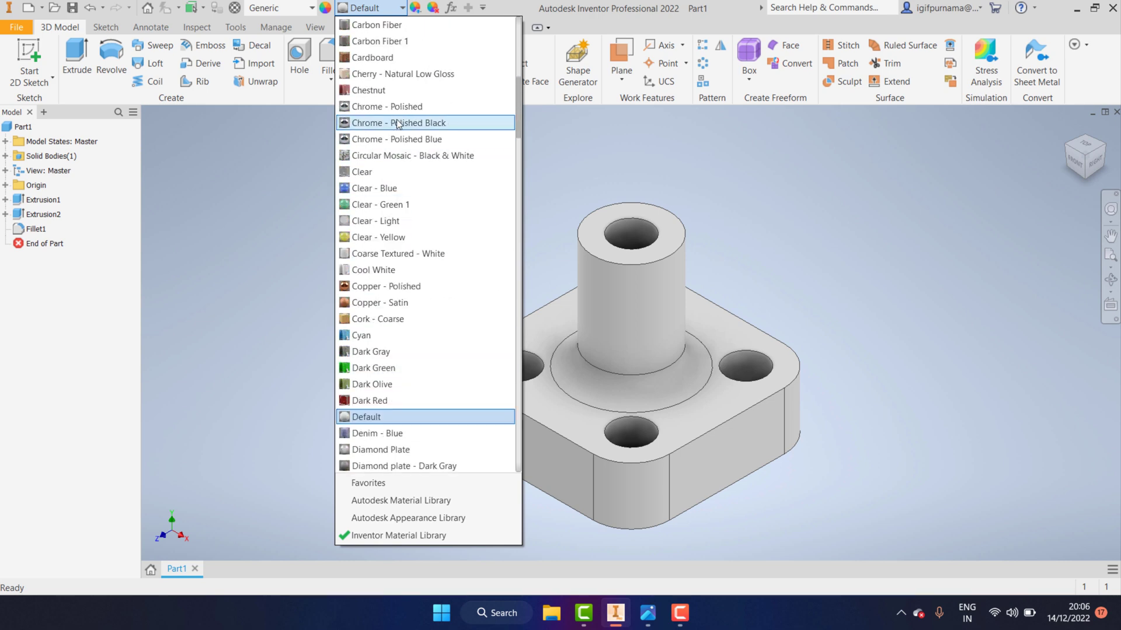
pyautogui.press('Escape')
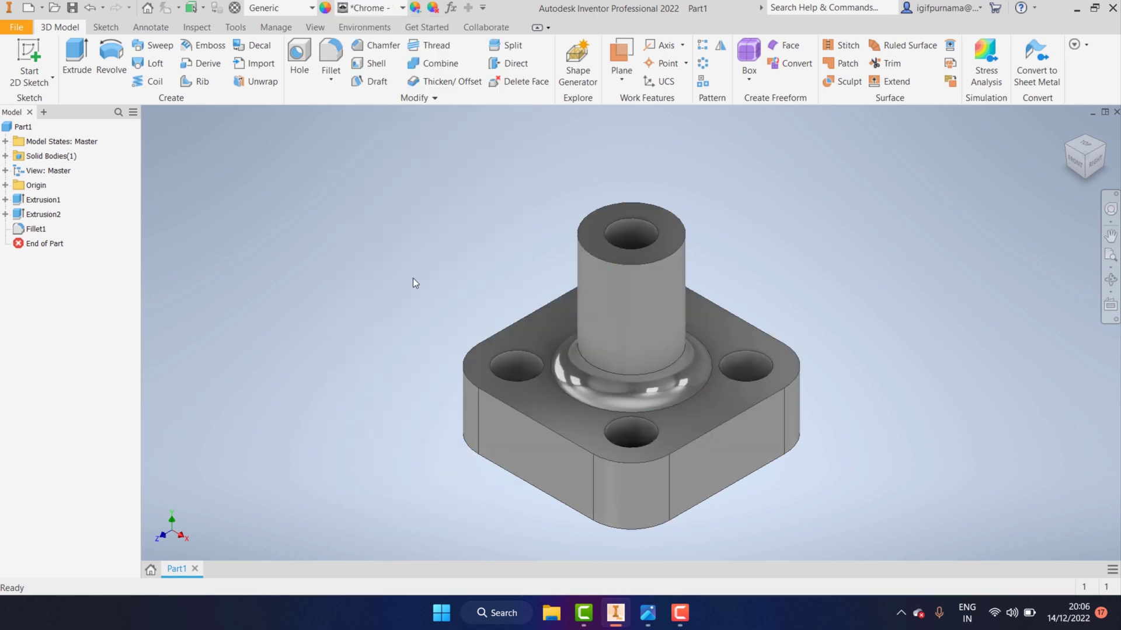
pyautogui.scroll(-2, 413, 278)
# Step: Bring the reference drawing back up in Photos and zoom in on Section A-A
pyautogui.click(648, 611)
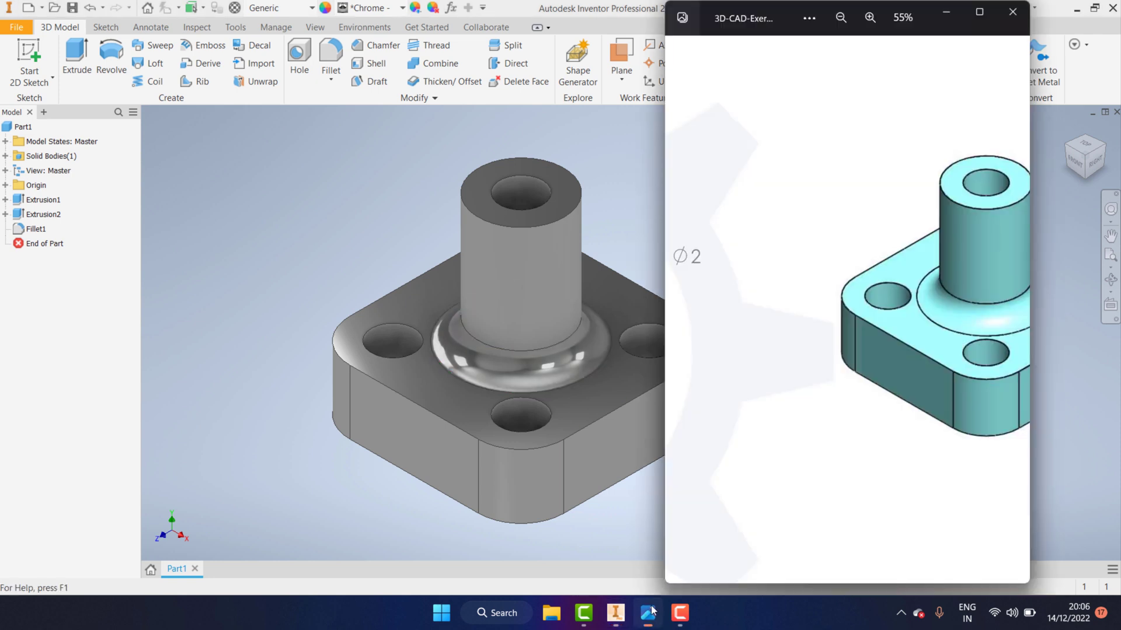
pyautogui.scroll(-3, 801, 251)
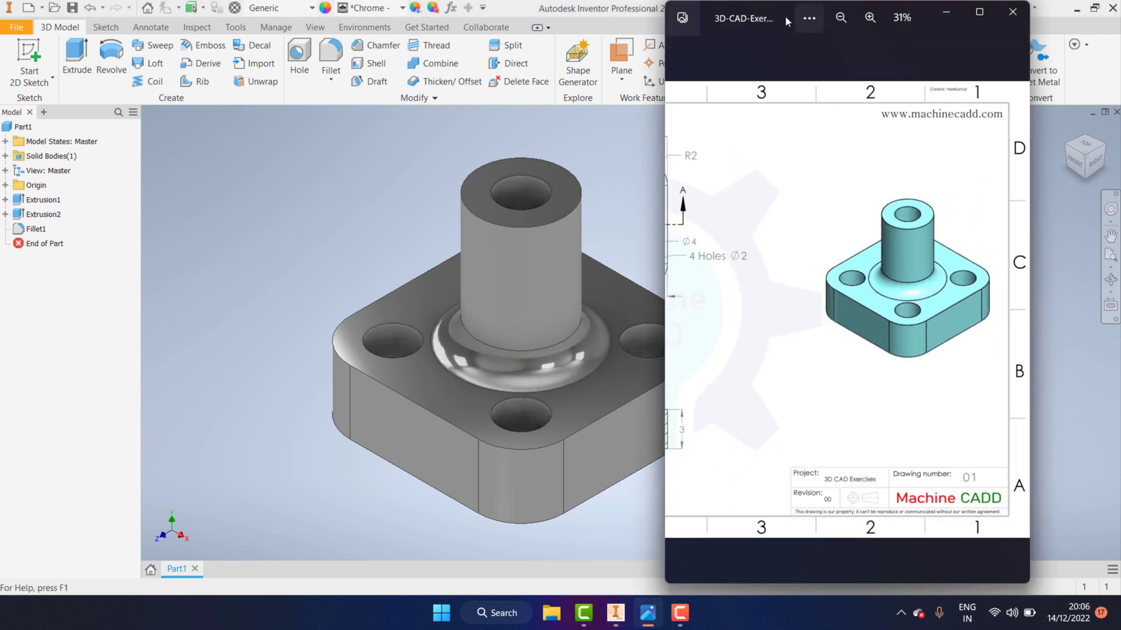
pyautogui.moveTo(786, 16); pyautogui.dragTo(864, 15)
pyautogui.scroll(-2, 884, 254)
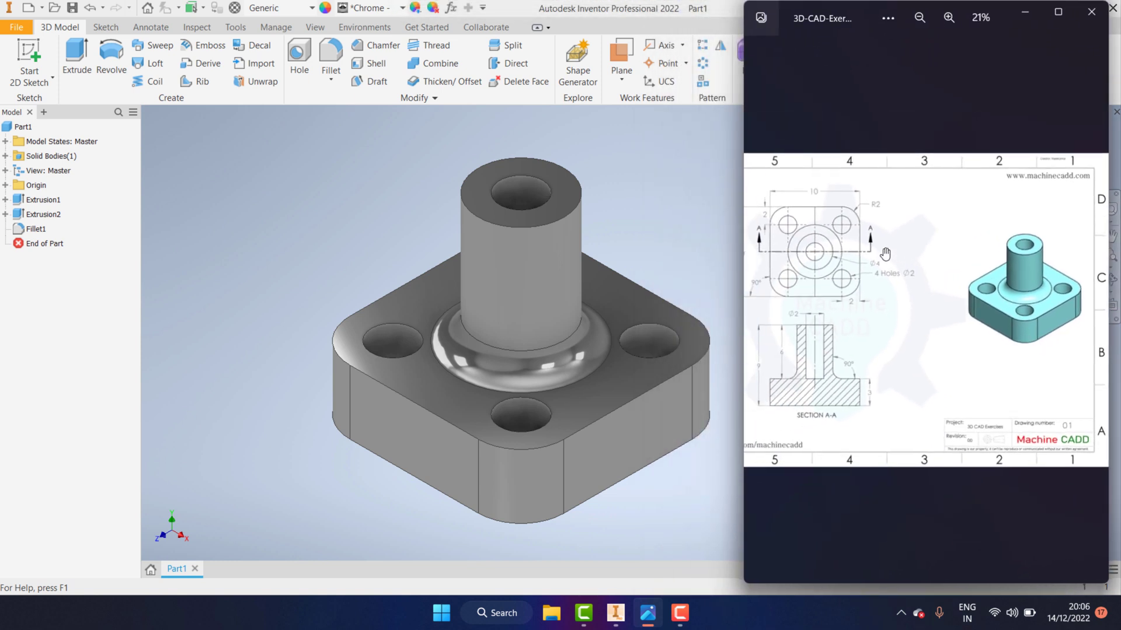
pyautogui.scroll(-1, 884, 253)
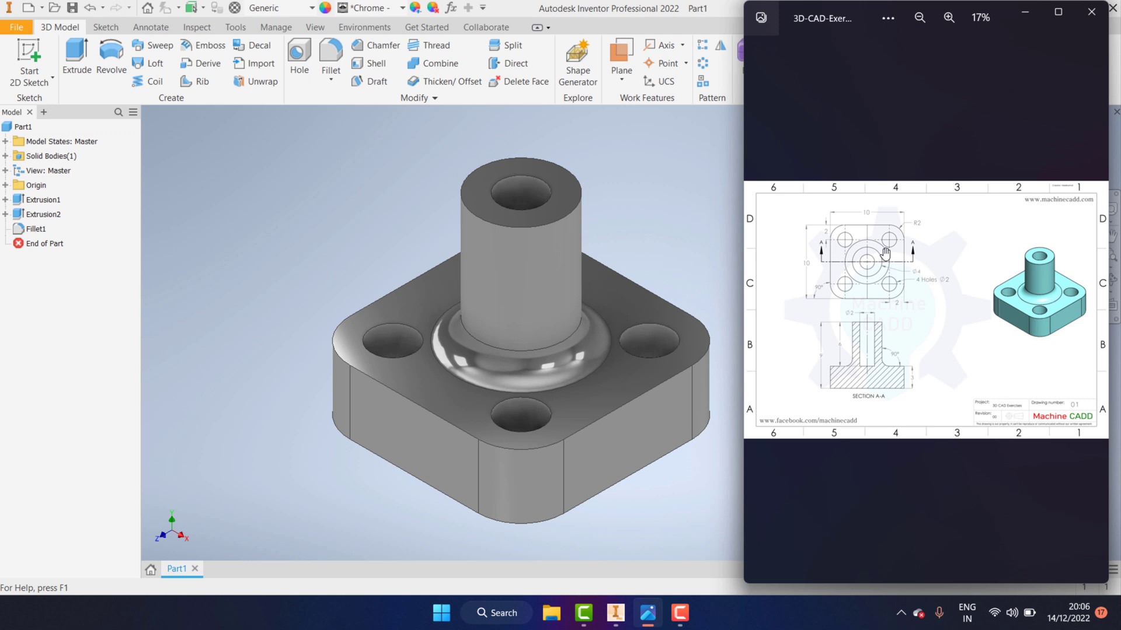
pyautogui.scroll(1, 866, 385)
pyautogui.scroll(2, 868, 403)
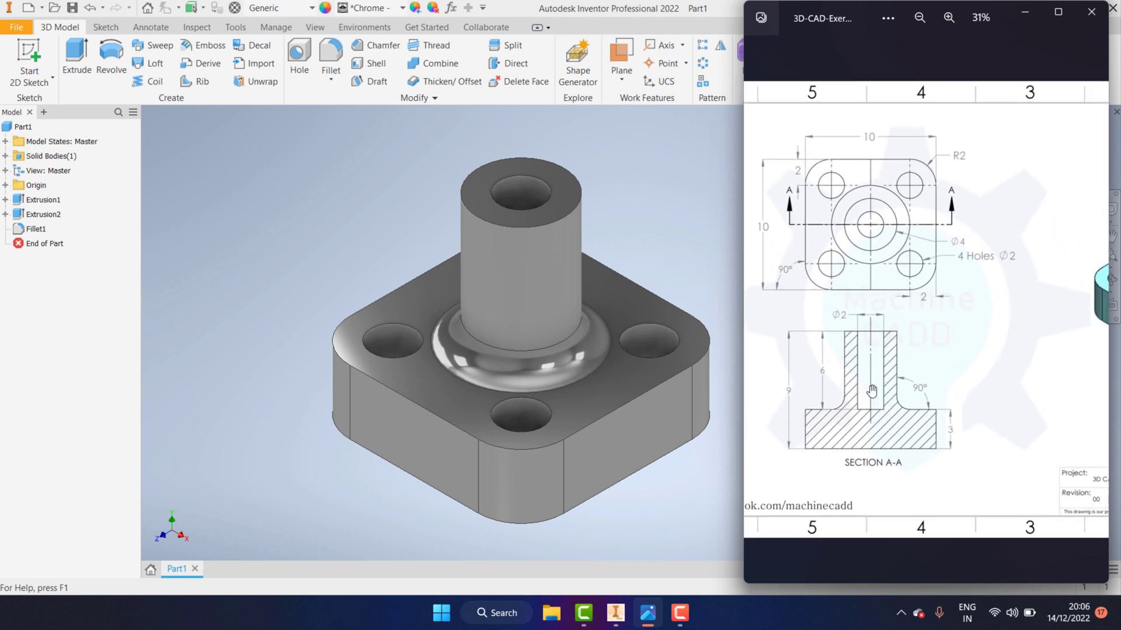
pyautogui.scroll(1, 871, 421)
pyautogui.scroll(1, 874, 447)
pyautogui.scroll(1, 874, 446)
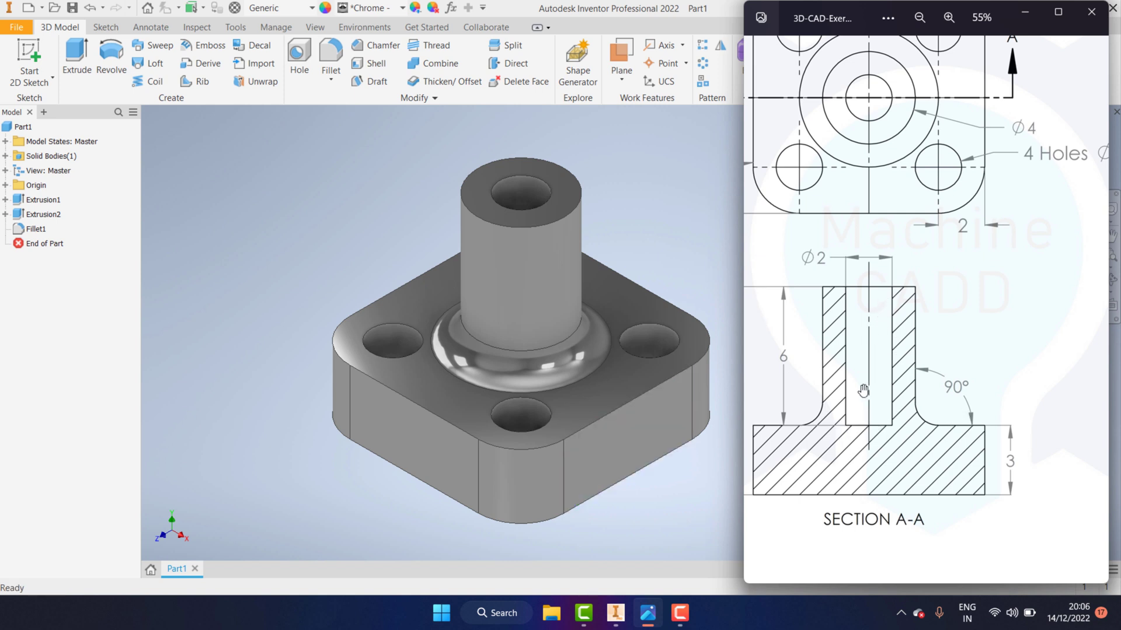
# Step: Zoom around the isometric view, then put the drawing away to return to Inventor
pyautogui.scroll(-1, 871, 415)
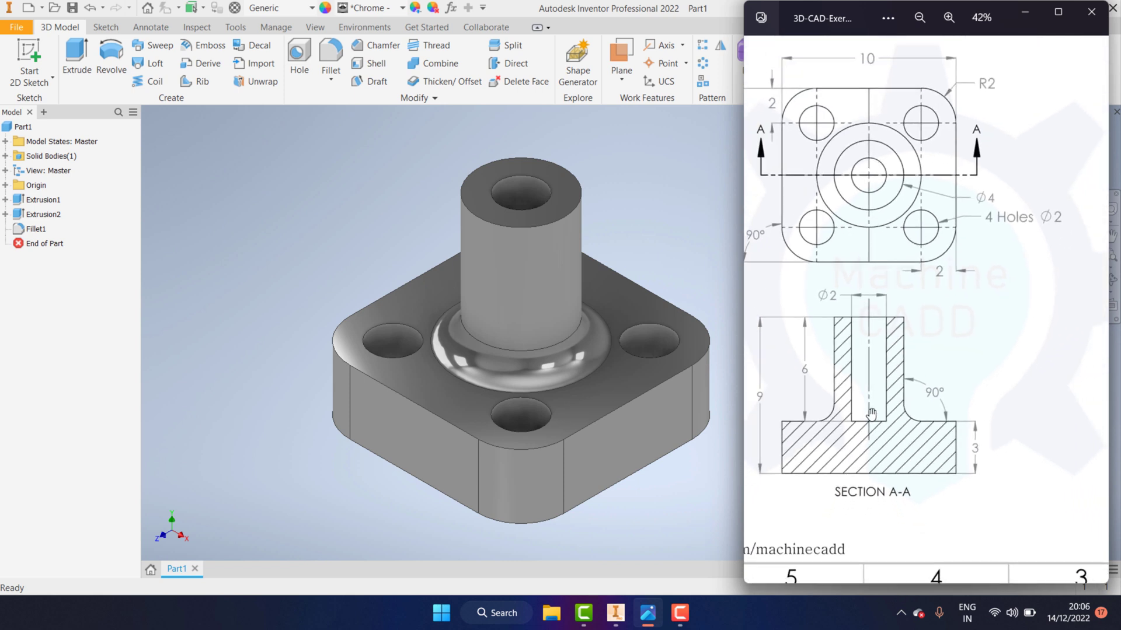
pyautogui.scroll(-1, 872, 414)
pyautogui.scroll(2, 873, 424)
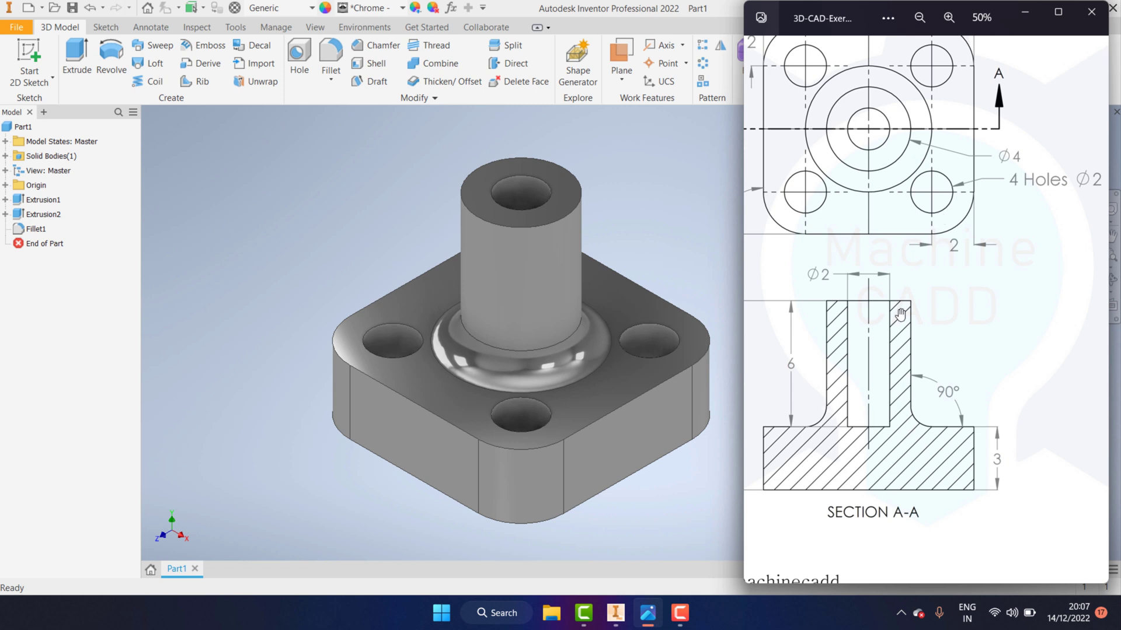
pyautogui.scroll(-1, 901, 314)
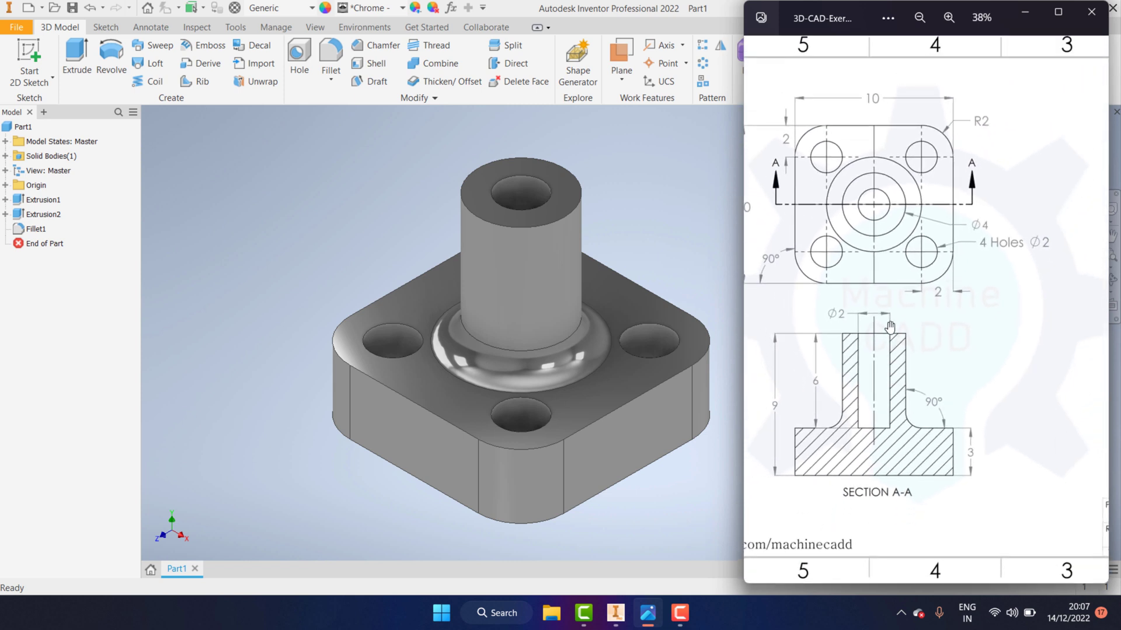
pyautogui.scroll(-1, 889, 327)
pyautogui.scroll(-1, 890, 327)
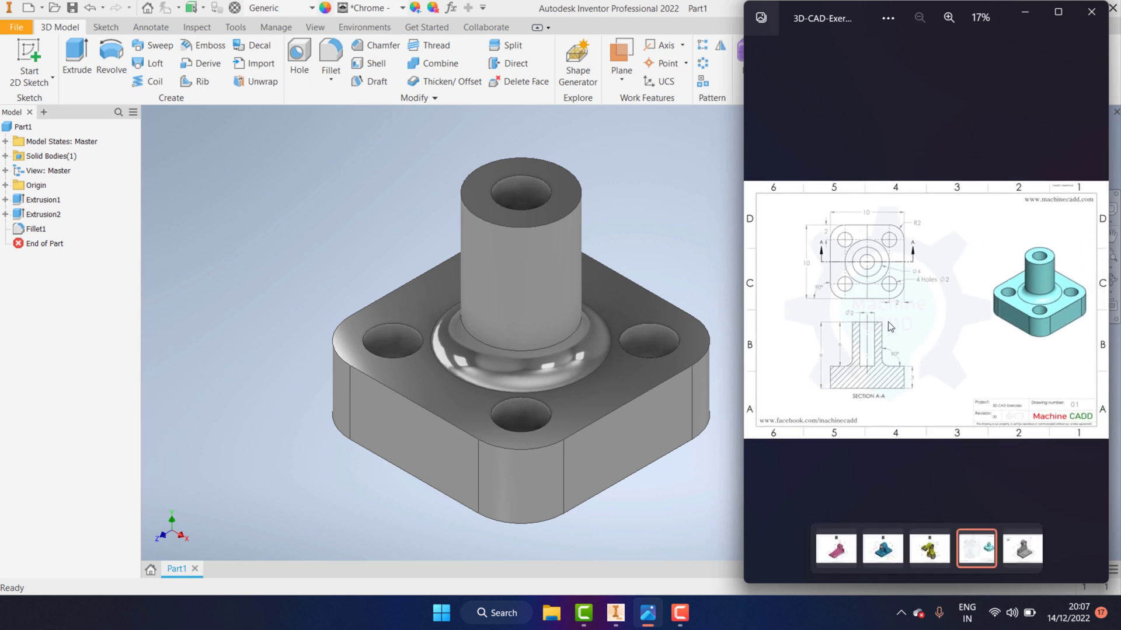
pyautogui.scroll(2, 990, 295)
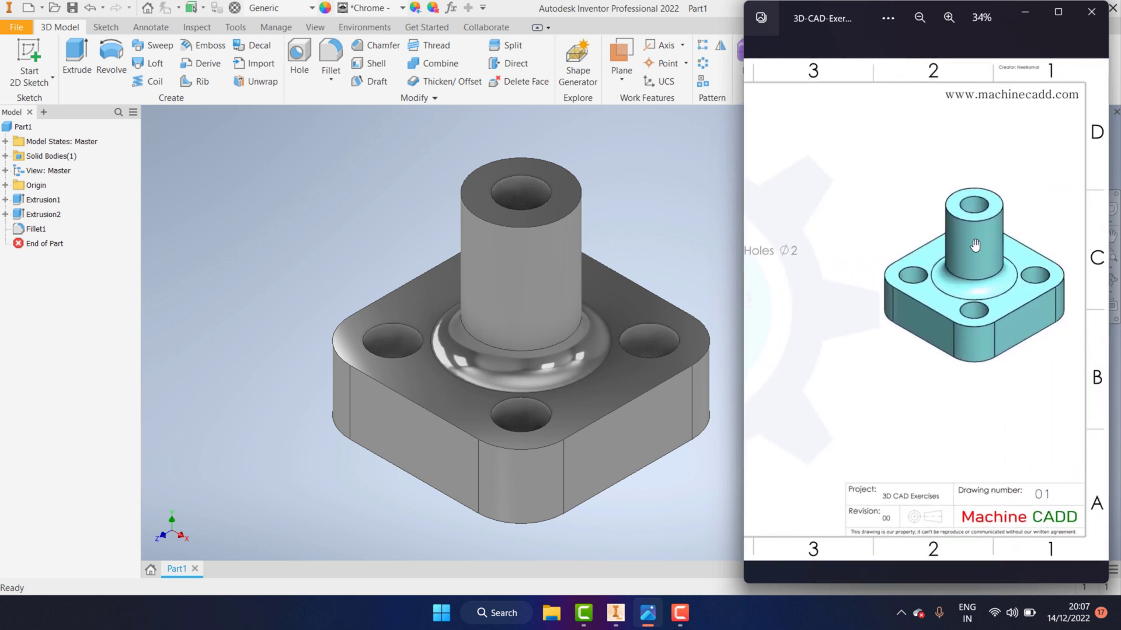
pyautogui.scroll(1, 974, 245)
pyautogui.scroll(1, 969, 257)
pyautogui.scroll(1, 963, 269)
pyautogui.scroll(-2, 959, 276)
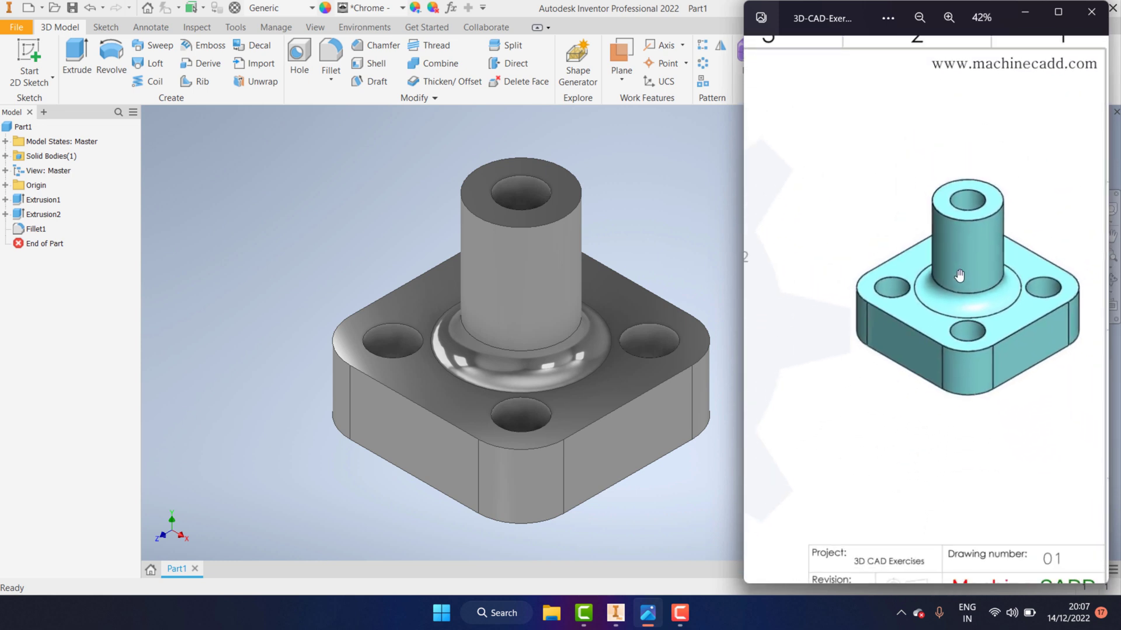
pyautogui.scroll(-2, 934, 280)
pyautogui.scroll(-1, 908, 300)
pyautogui.scroll(2, 908, 300)
pyautogui.scroll(1, 878, 309)
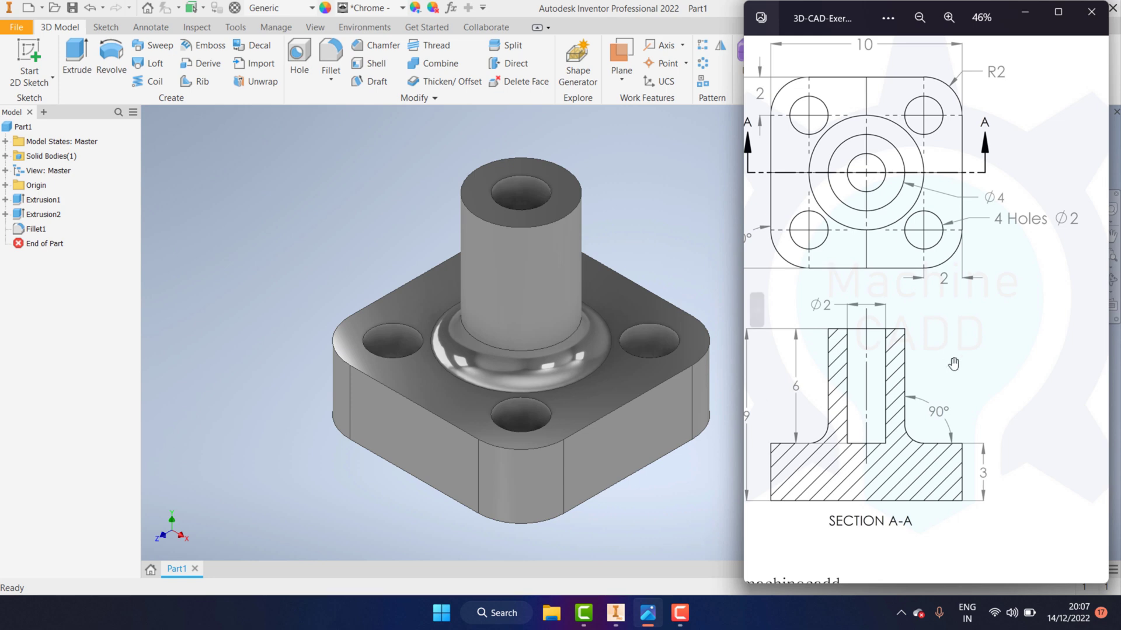
pyautogui.click(659, 521)
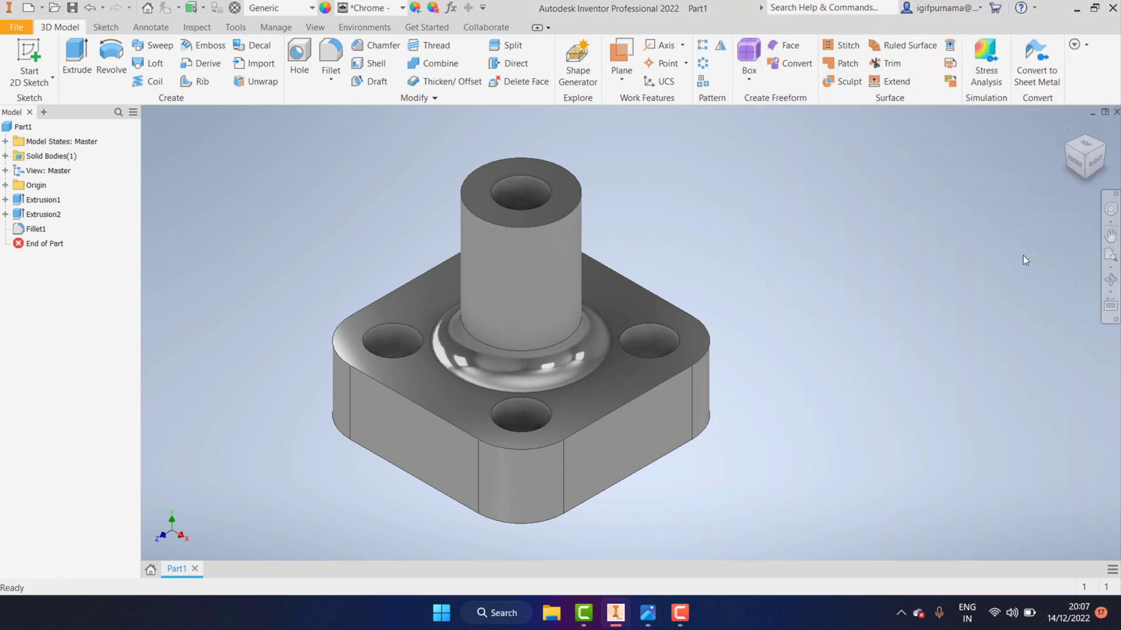
# Step: Sketch on the plate's bottom face, projecting the central hole's circle, and finish Sketch3
pyautogui.click(1109, 282)
pyautogui.moveTo(613, 379)
pyautogui.mouseDown()
pyautogui.moveTo(671, 291)
pyautogui.moveTo(740, 221)
pyautogui.mouseUp()
pyautogui.rightClick(740, 220)
pyautogui.click(740, 216)
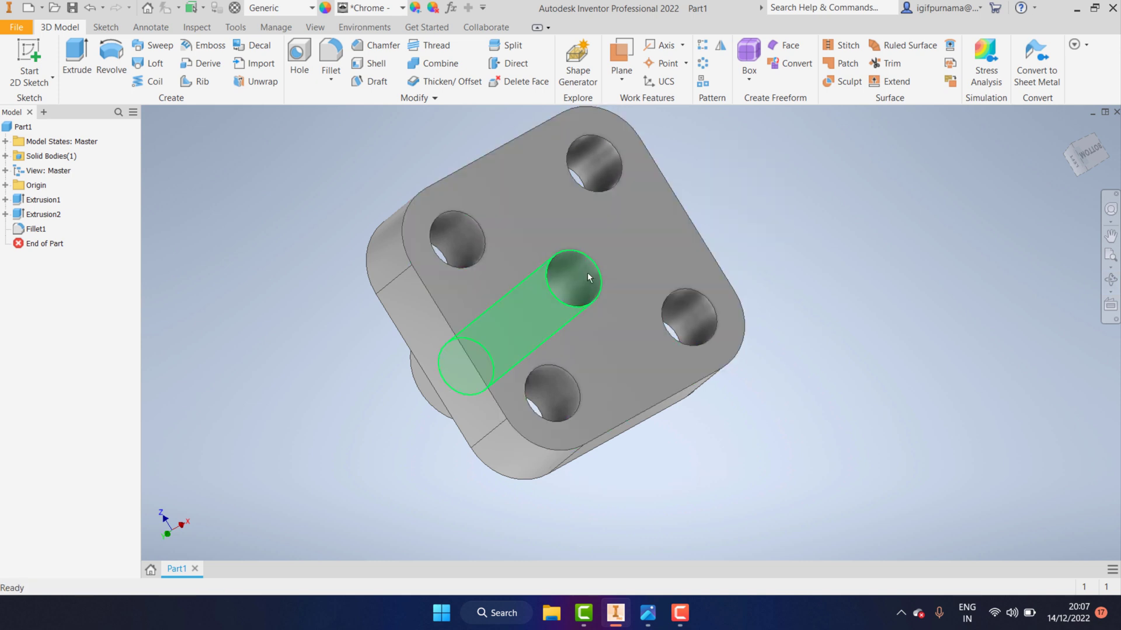
pyautogui.click(626, 254)
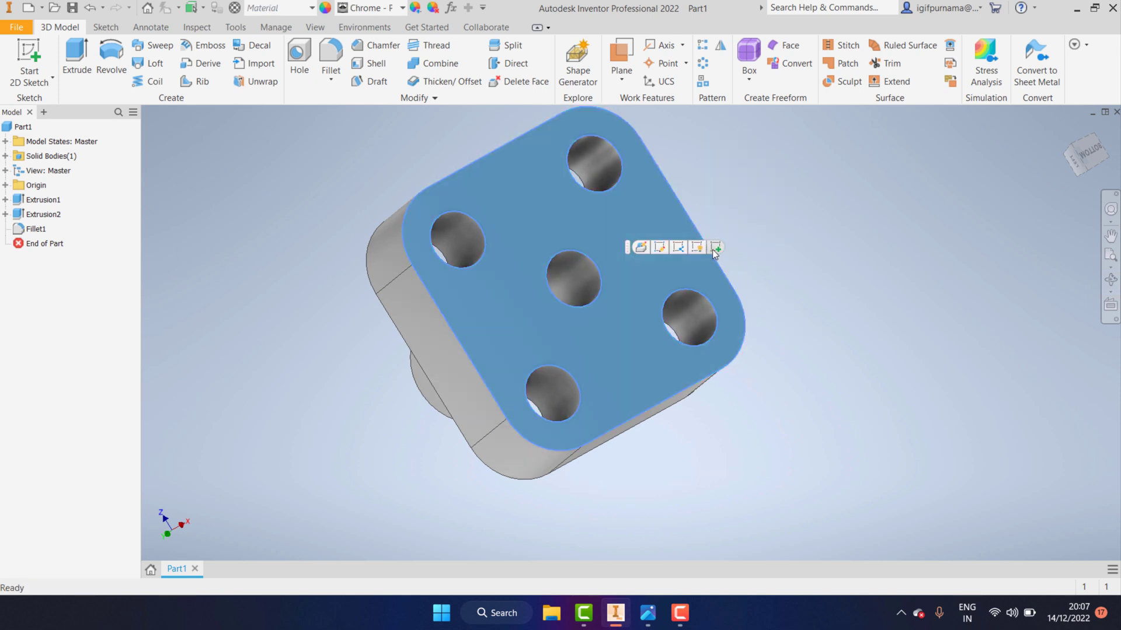
pyautogui.click(713, 250)
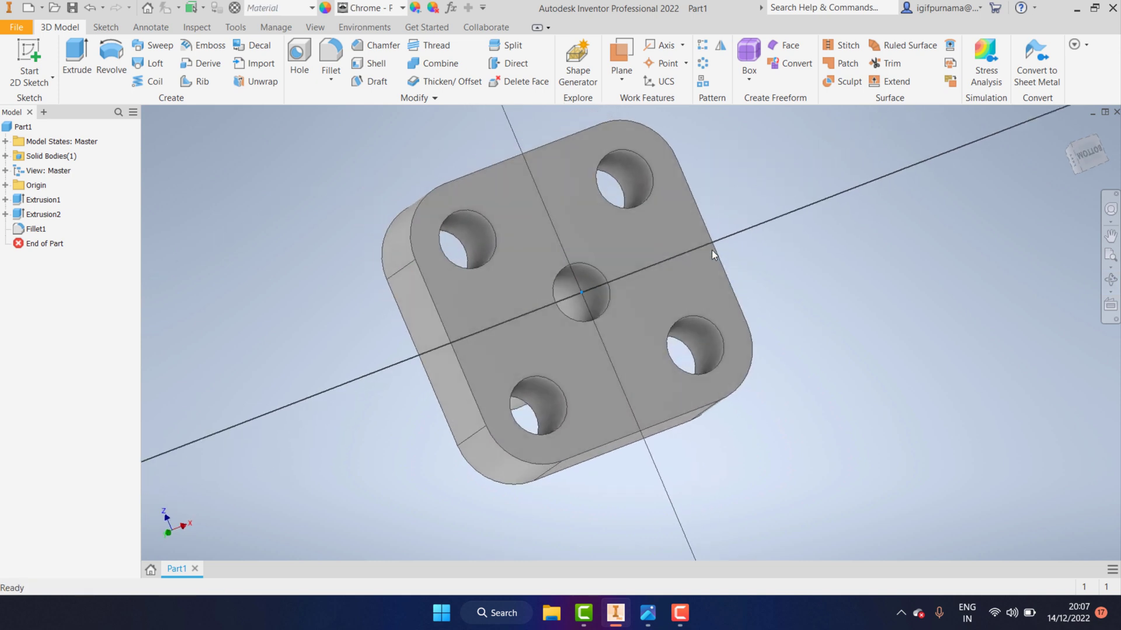
pyautogui.scroll(3, 612, 324)
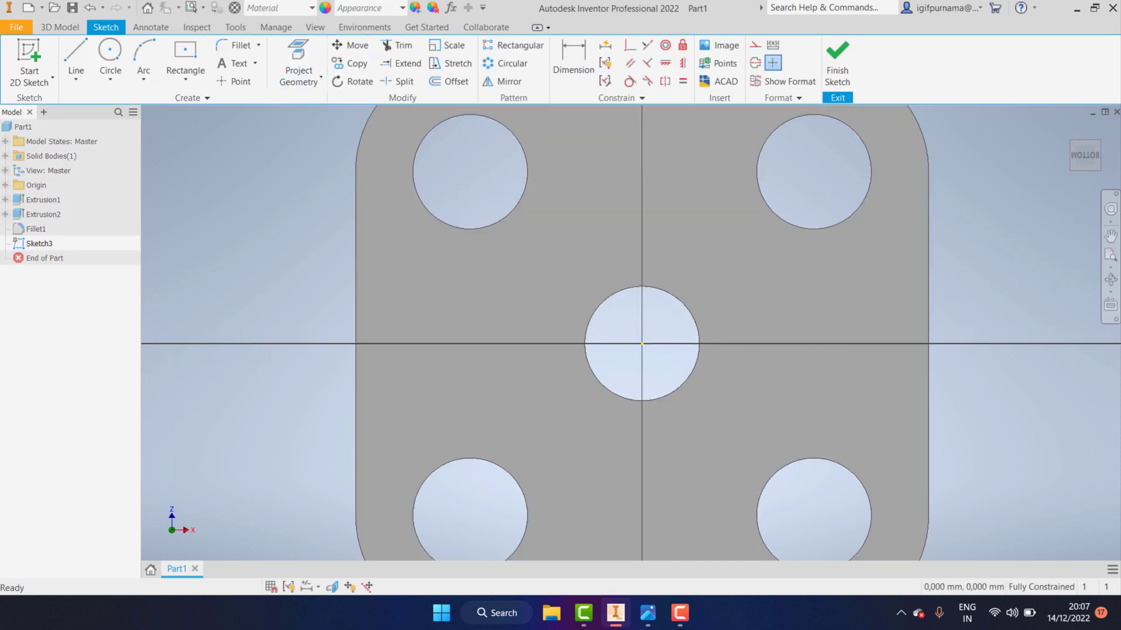
pyautogui.click(602, 308)
pyautogui.click(298, 64)
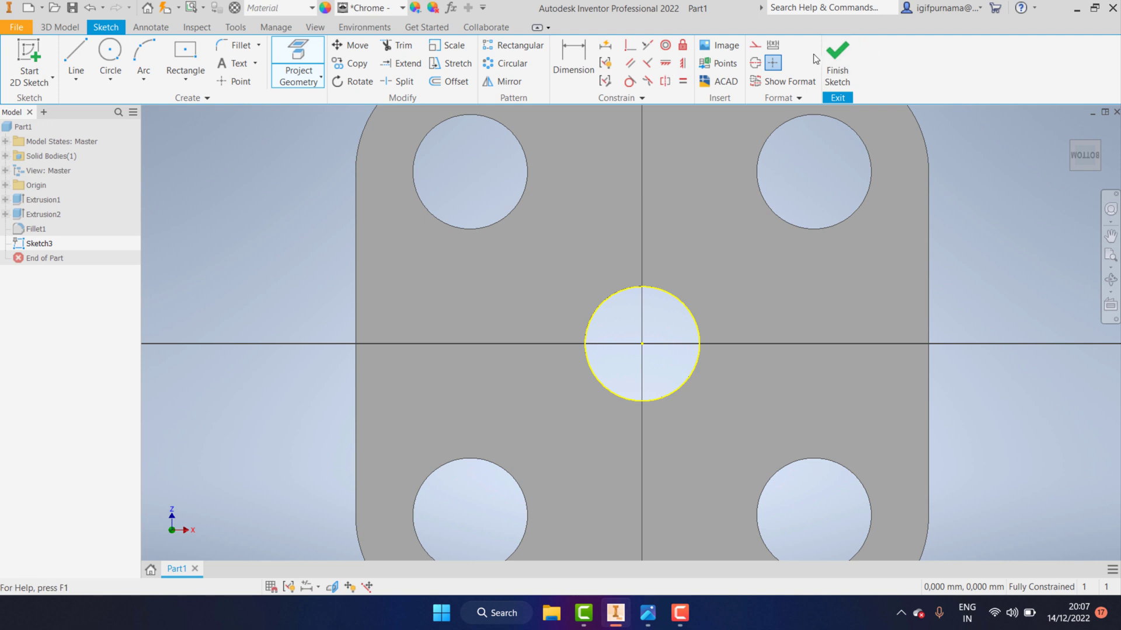
pyautogui.click(817, 60)
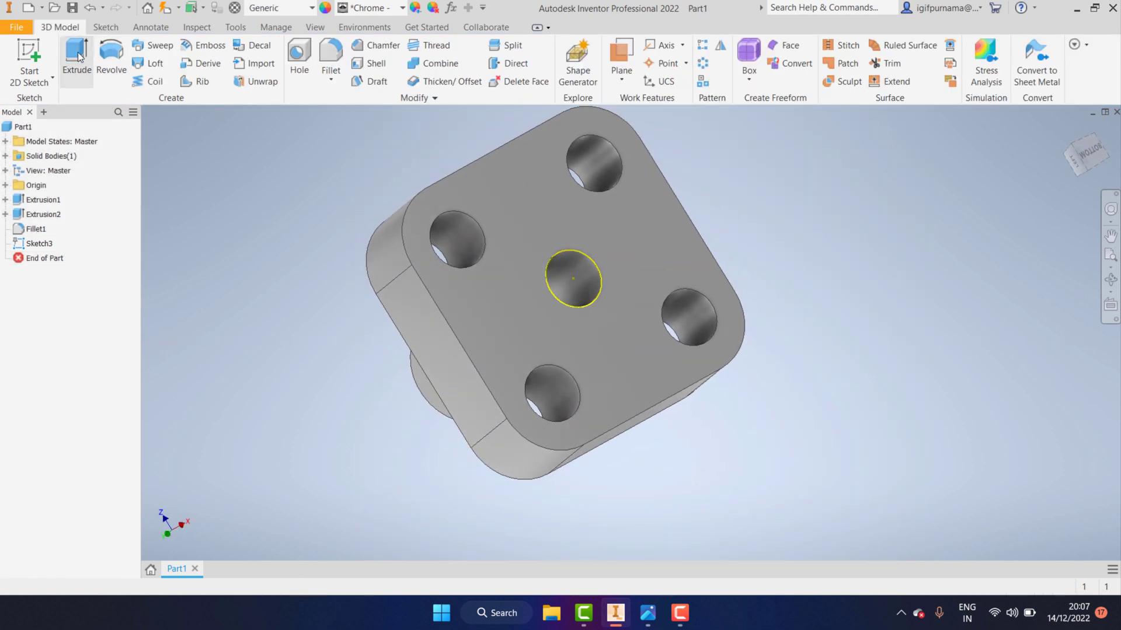
# Step: Extrude the projected circle 3 mm in the reversed direction, into the base, as Extrusion3
pyautogui.click(78, 57)
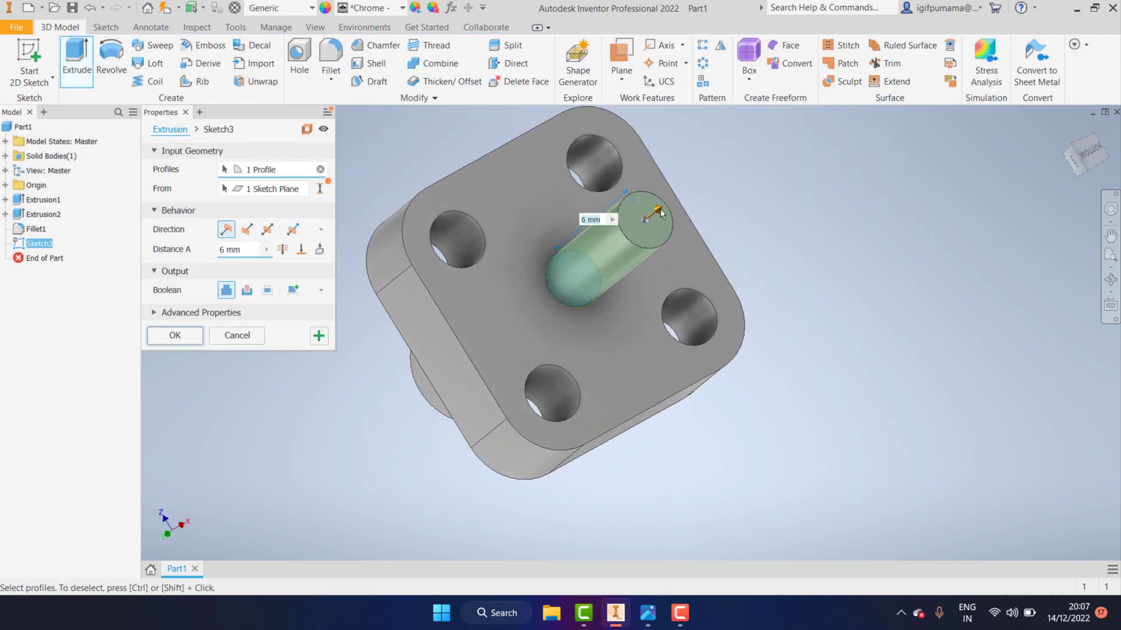
pyautogui.moveTo(661, 213); pyautogui.dragTo(542, 302)
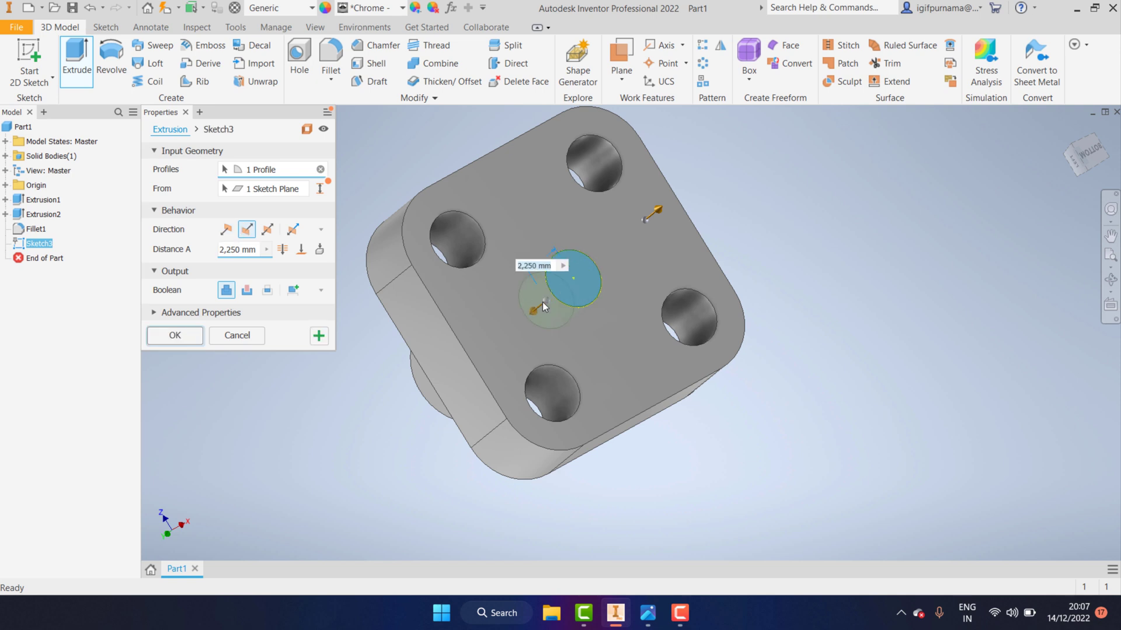
pyautogui.click(255, 251)
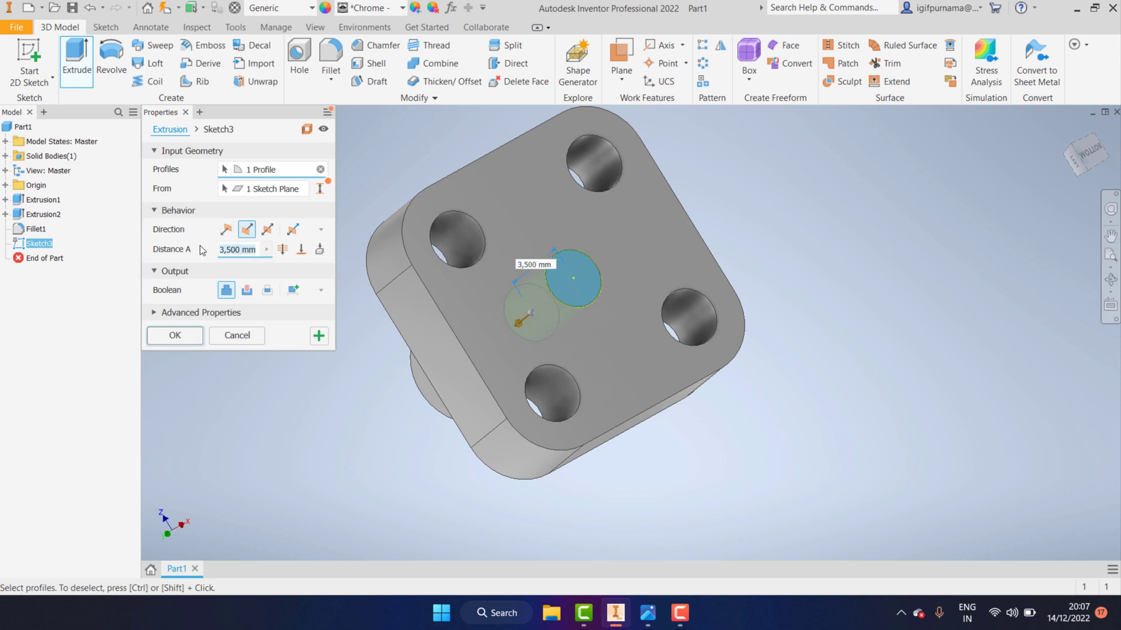
pyautogui.write('3')
pyautogui.click(247, 270)
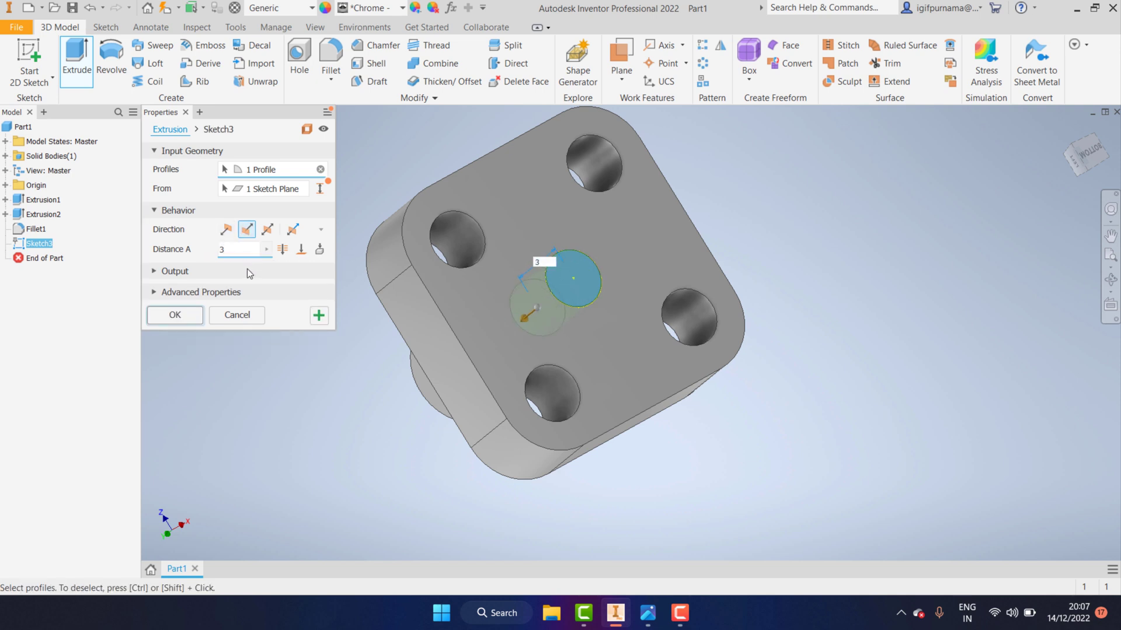
pyautogui.click(175, 315)
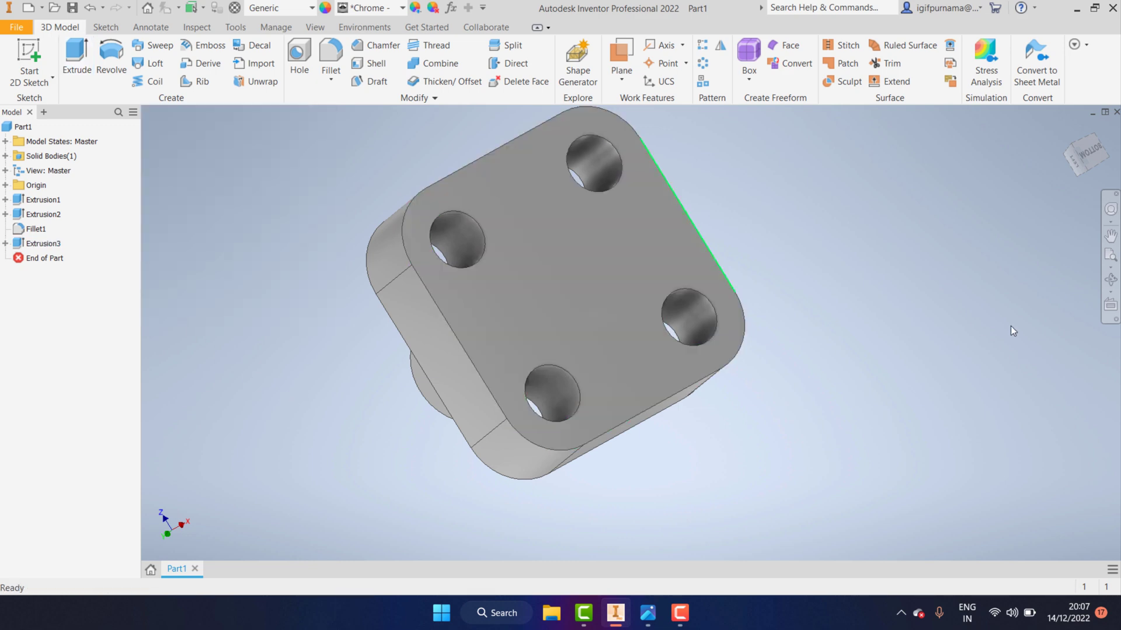
pyautogui.click(1110, 280)
# Step: Inspect the bored-through boss, reset to the home isometric view, and reopen the reference drawing
pyautogui.moveTo(580, 170)
pyautogui.mouseDown()
pyautogui.moveTo(659, 281)
pyautogui.moveTo(633, 302)
pyautogui.mouseUp()
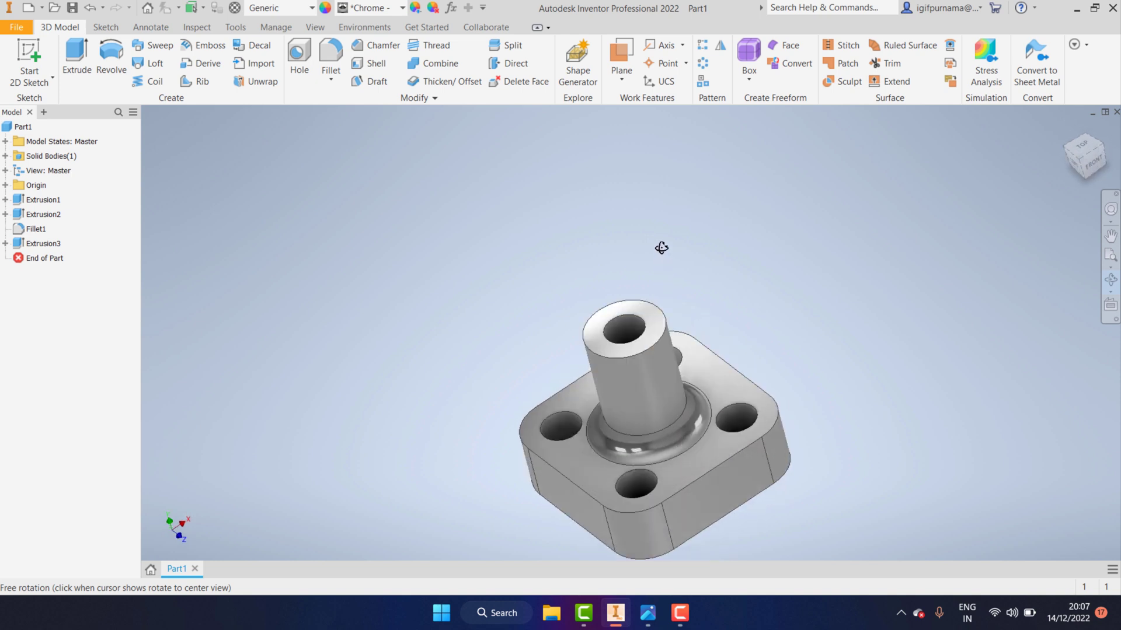
pyautogui.moveTo(535, 205); pyautogui.dragTo(513, 213)
pyautogui.rightClick(513, 213)
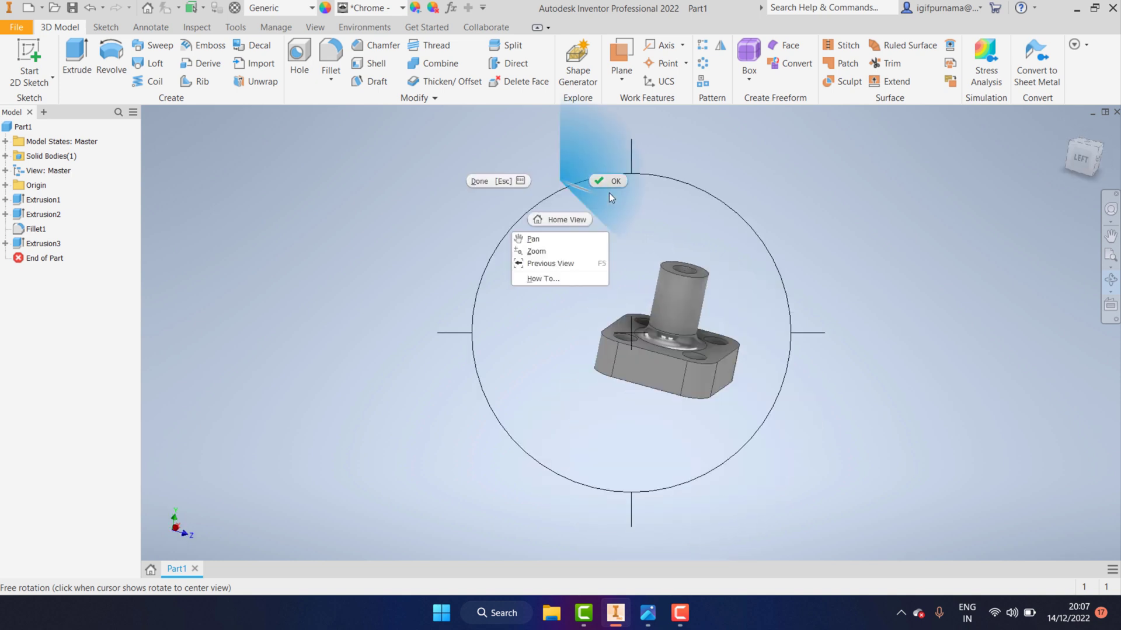
pyautogui.click(608, 193)
pyautogui.click(1091, 170)
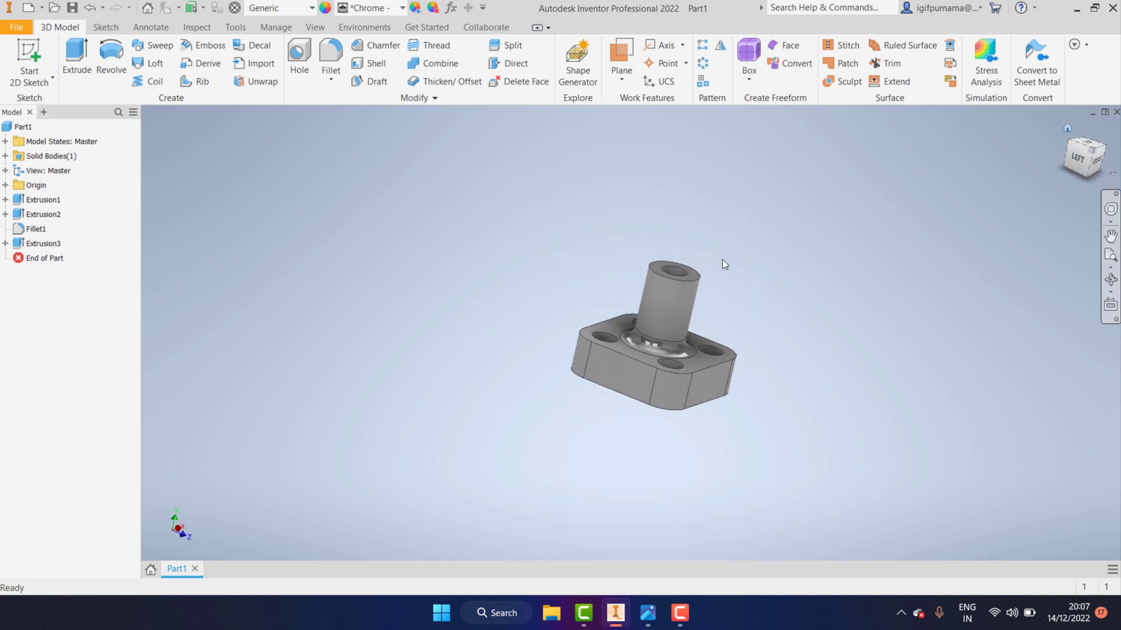
pyautogui.click(648, 611)
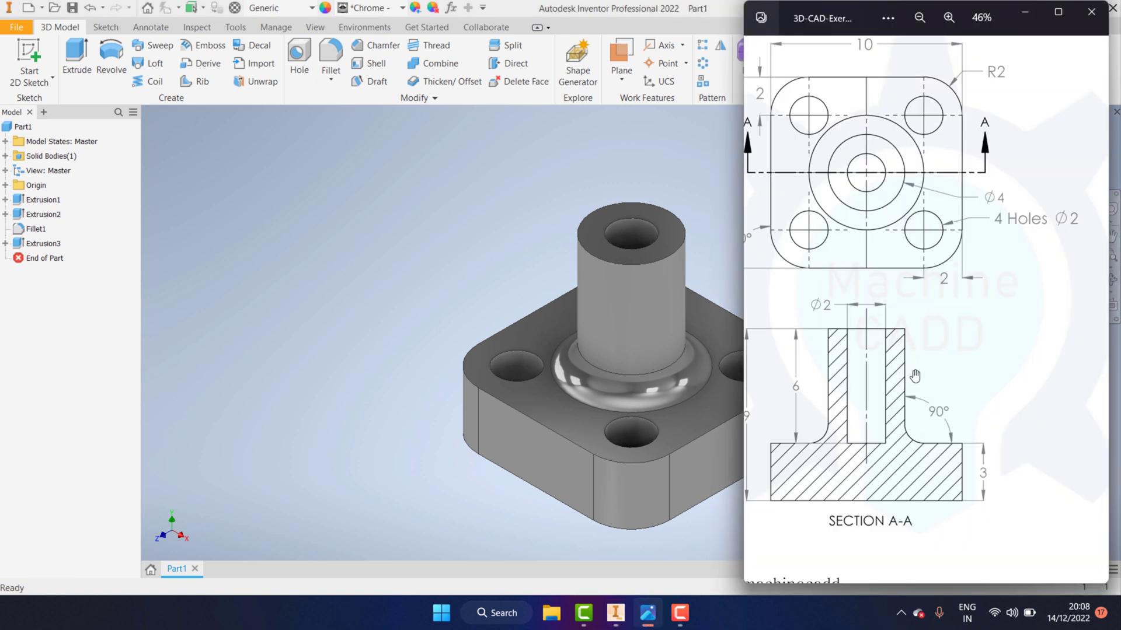
pyautogui.scroll(-5, 557, 317)
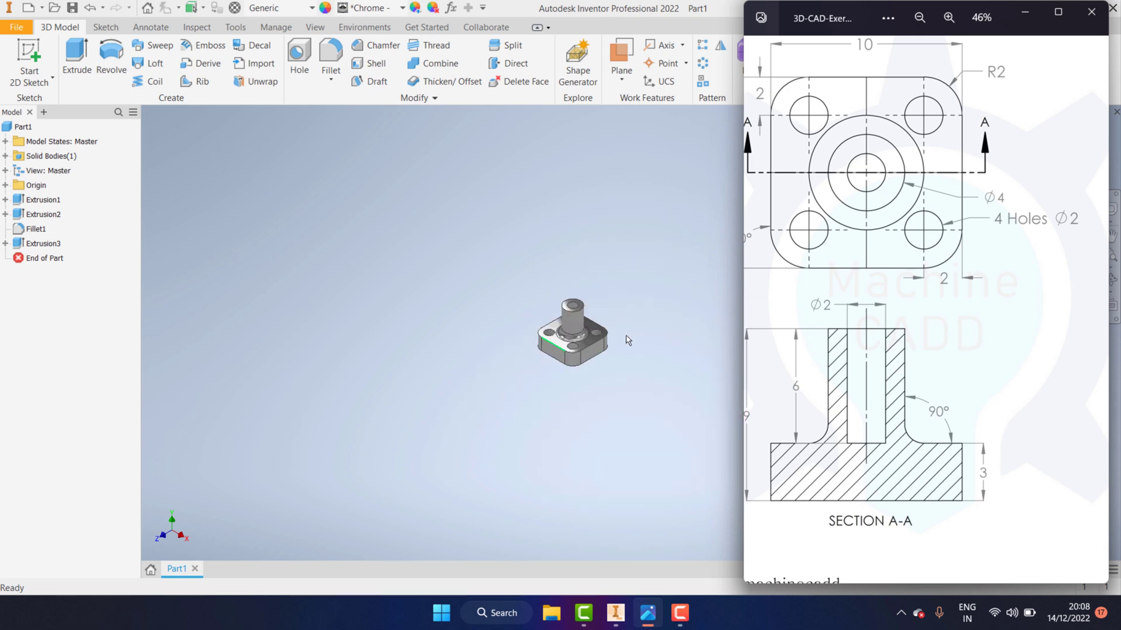
pyautogui.scroll(5, 390, 313)
pyautogui.scroll(2, 360, 290)
pyautogui.scroll(-2, 361, 290)
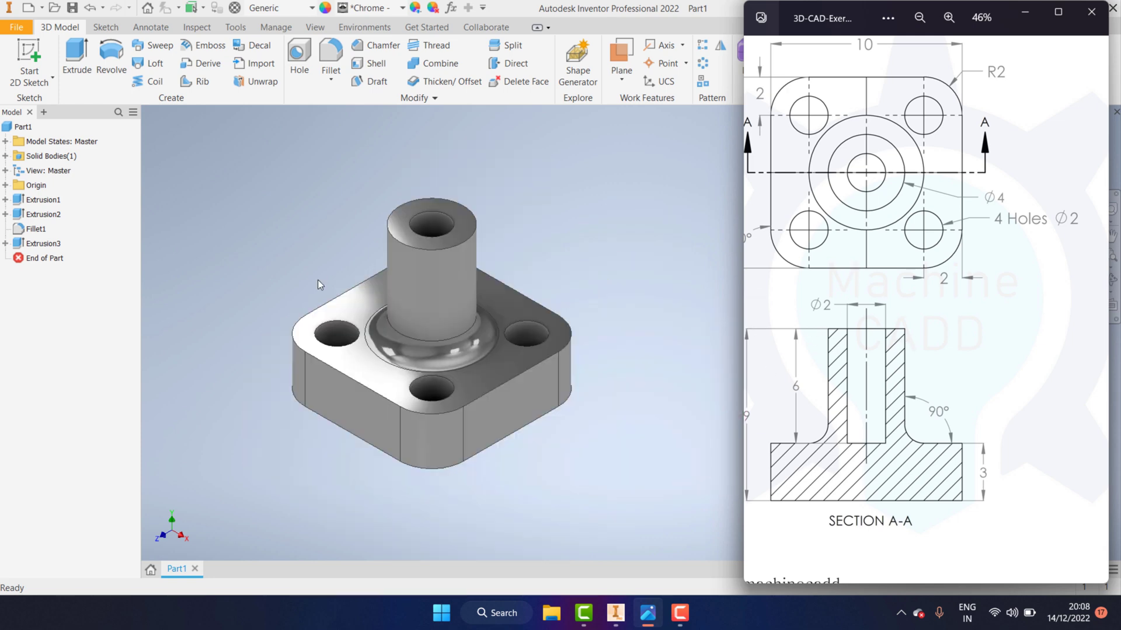
pyautogui.scroll(4, 313, 282)
pyautogui.scroll(-3, 313, 281)
pyautogui.scroll(-1, 934, 337)
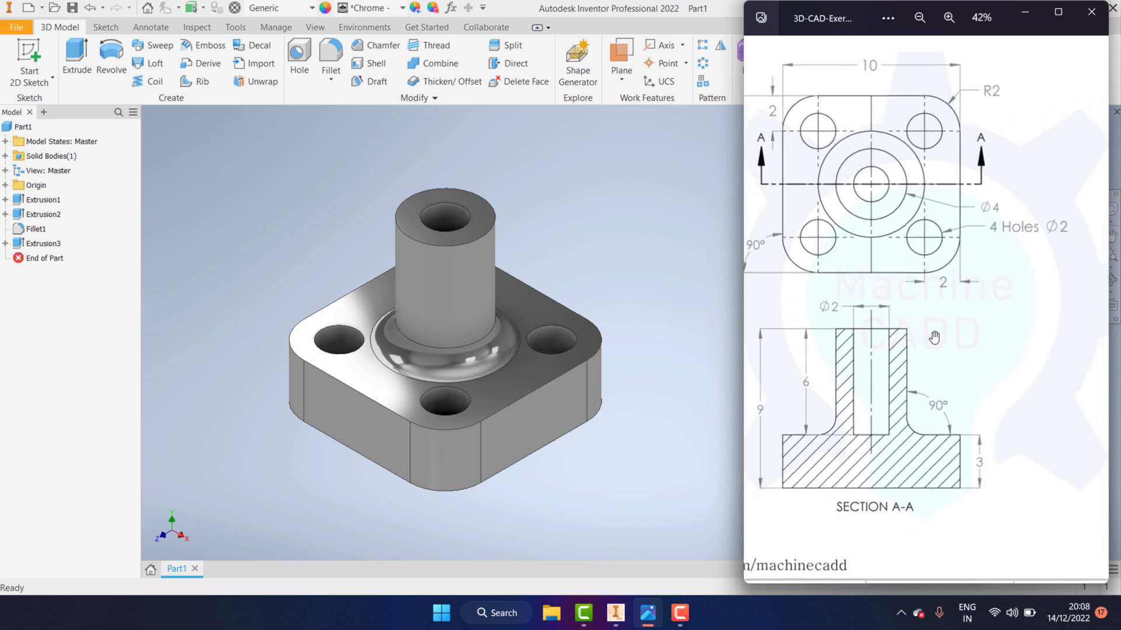
pyautogui.scroll(-2, 934, 337)
pyautogui.scroll(-2, 933, 337)
pyautogui.scroll(-1, 934, 337)
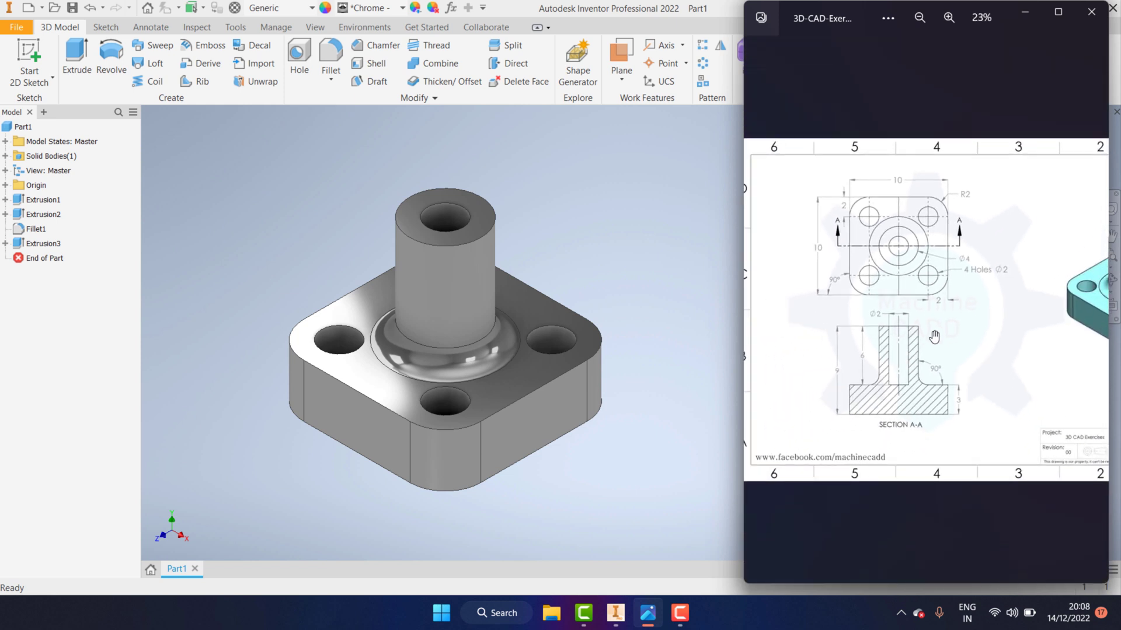
pyautogui.scroll(-1, 934, 338)
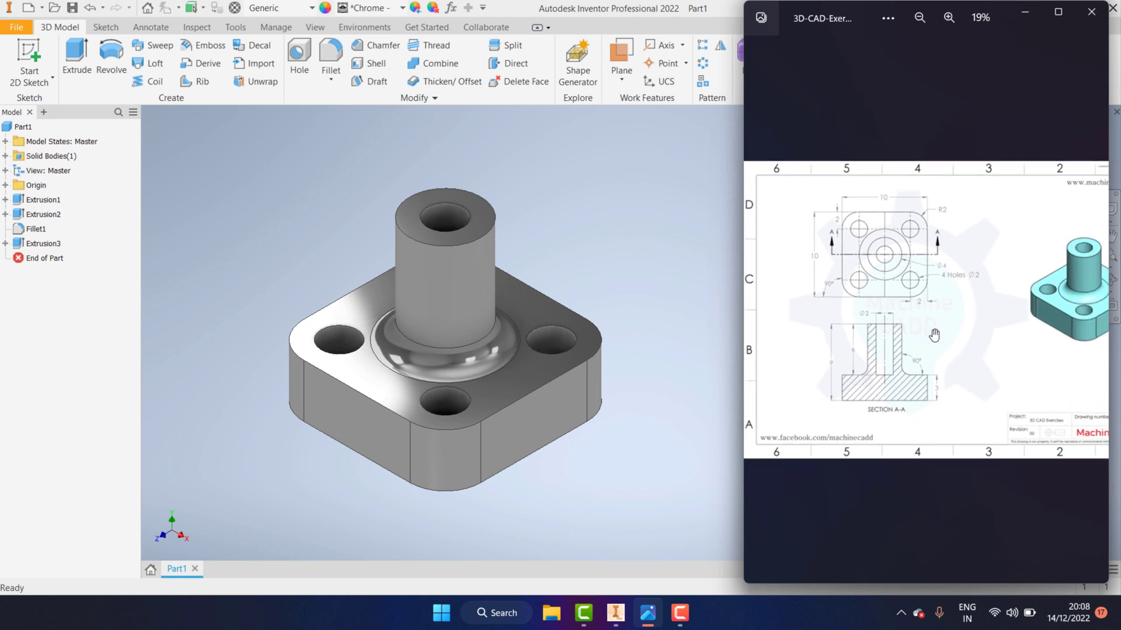